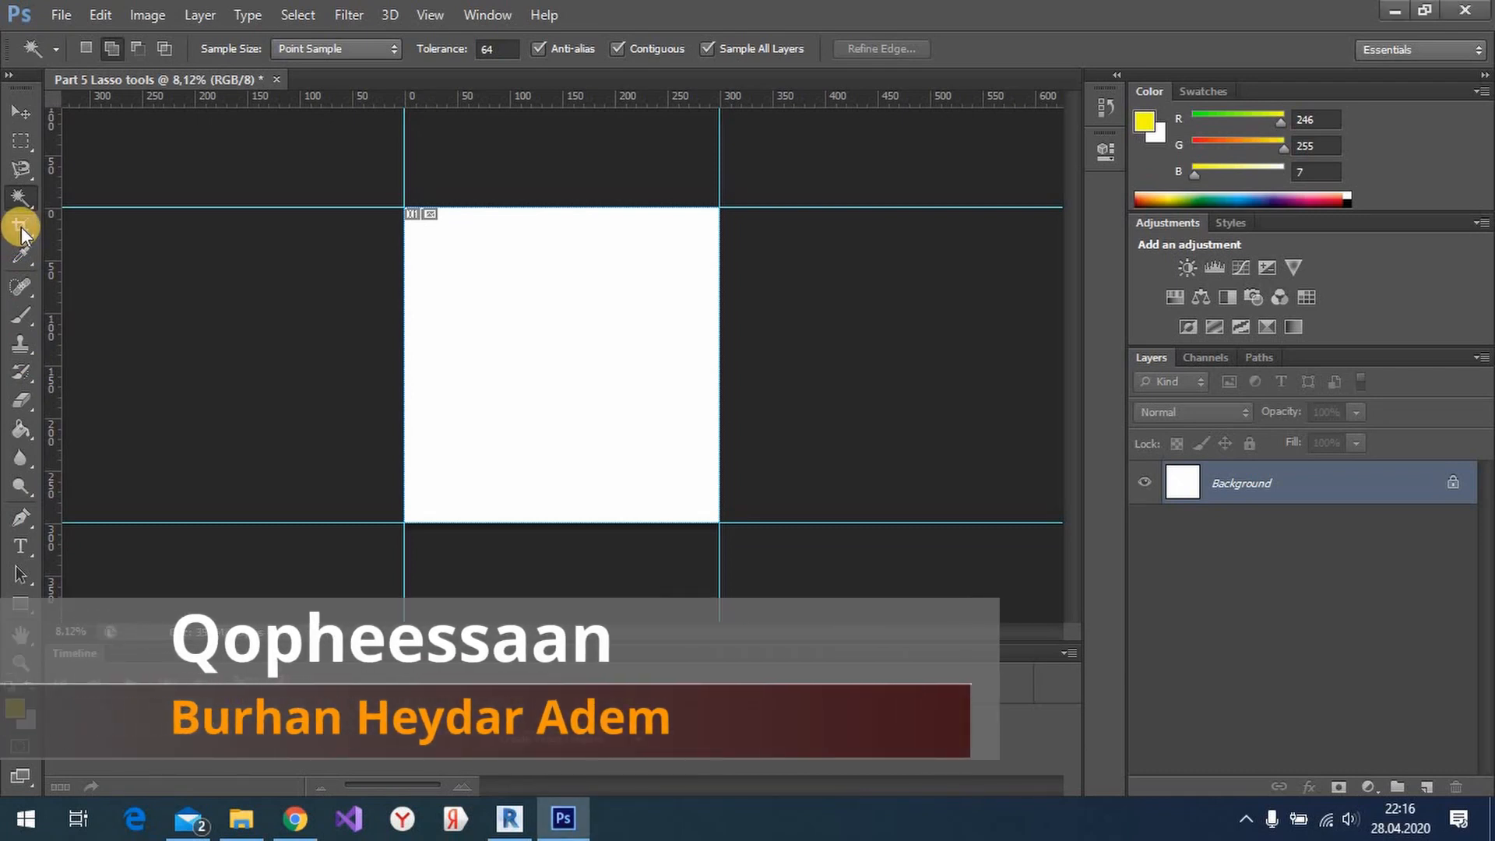
# - Activate the Crop tool and show the other tools in its group
pyautogui.click(22, 227)
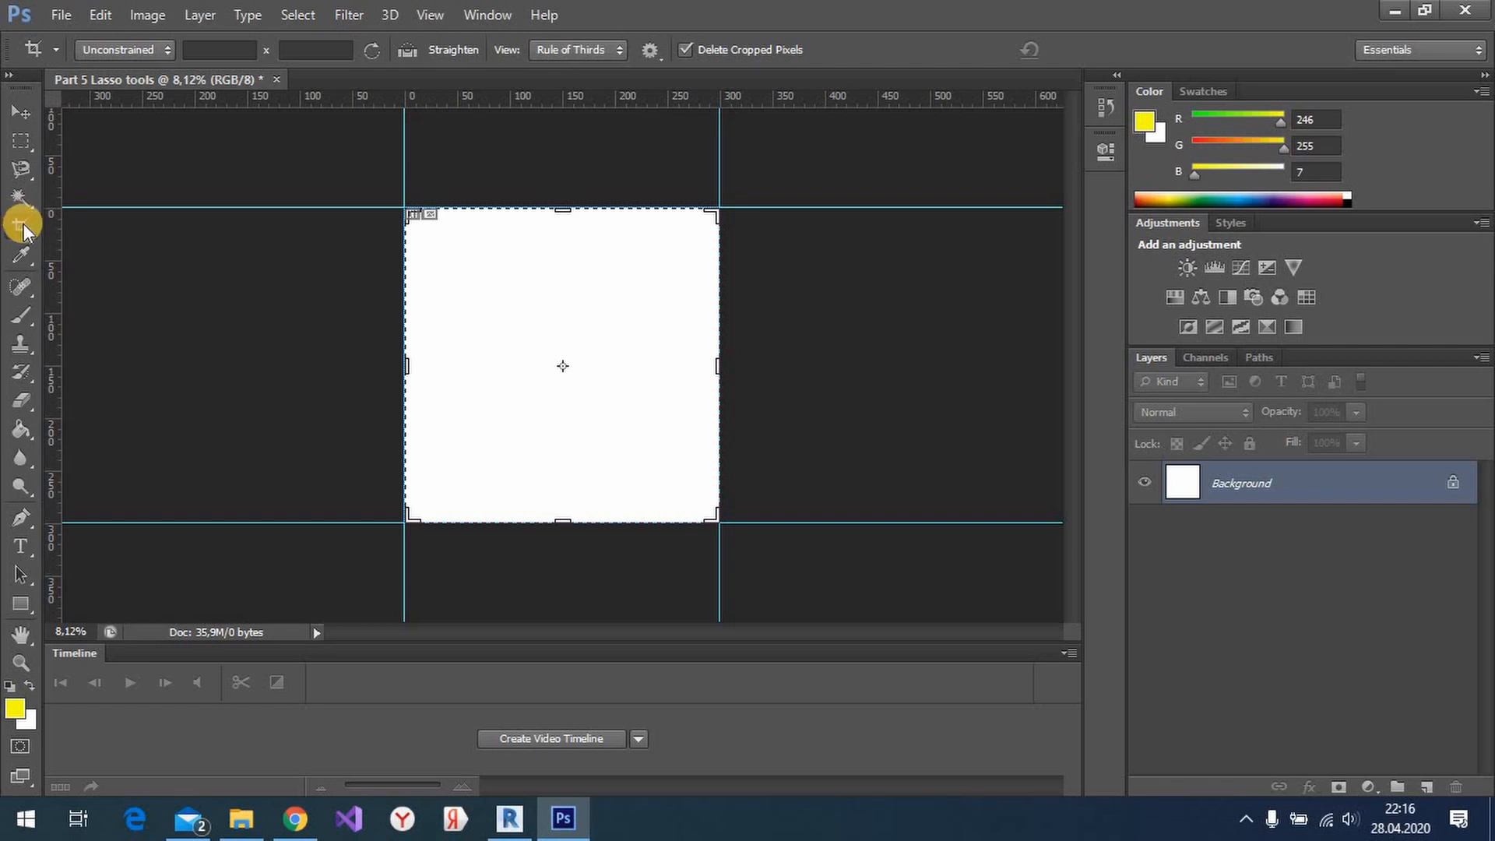
pyautogui.click(24, 223)
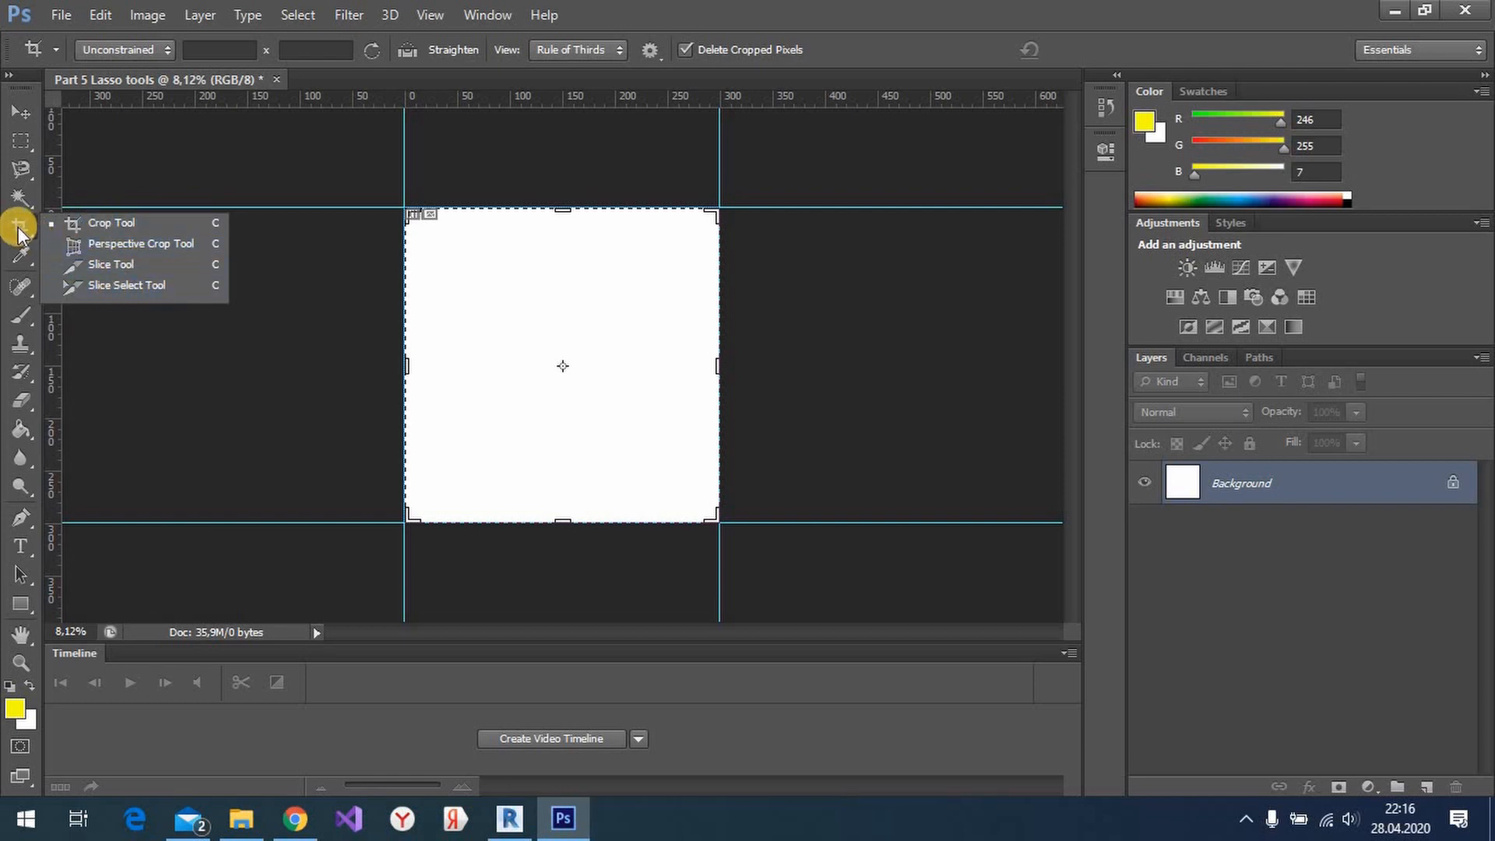
pyautogui.moveTo(19, 232); pyautogui.dragTo(115, 230)
pyautogui.moveTo(75, 296); pyautogui.dragTo(24, 225)
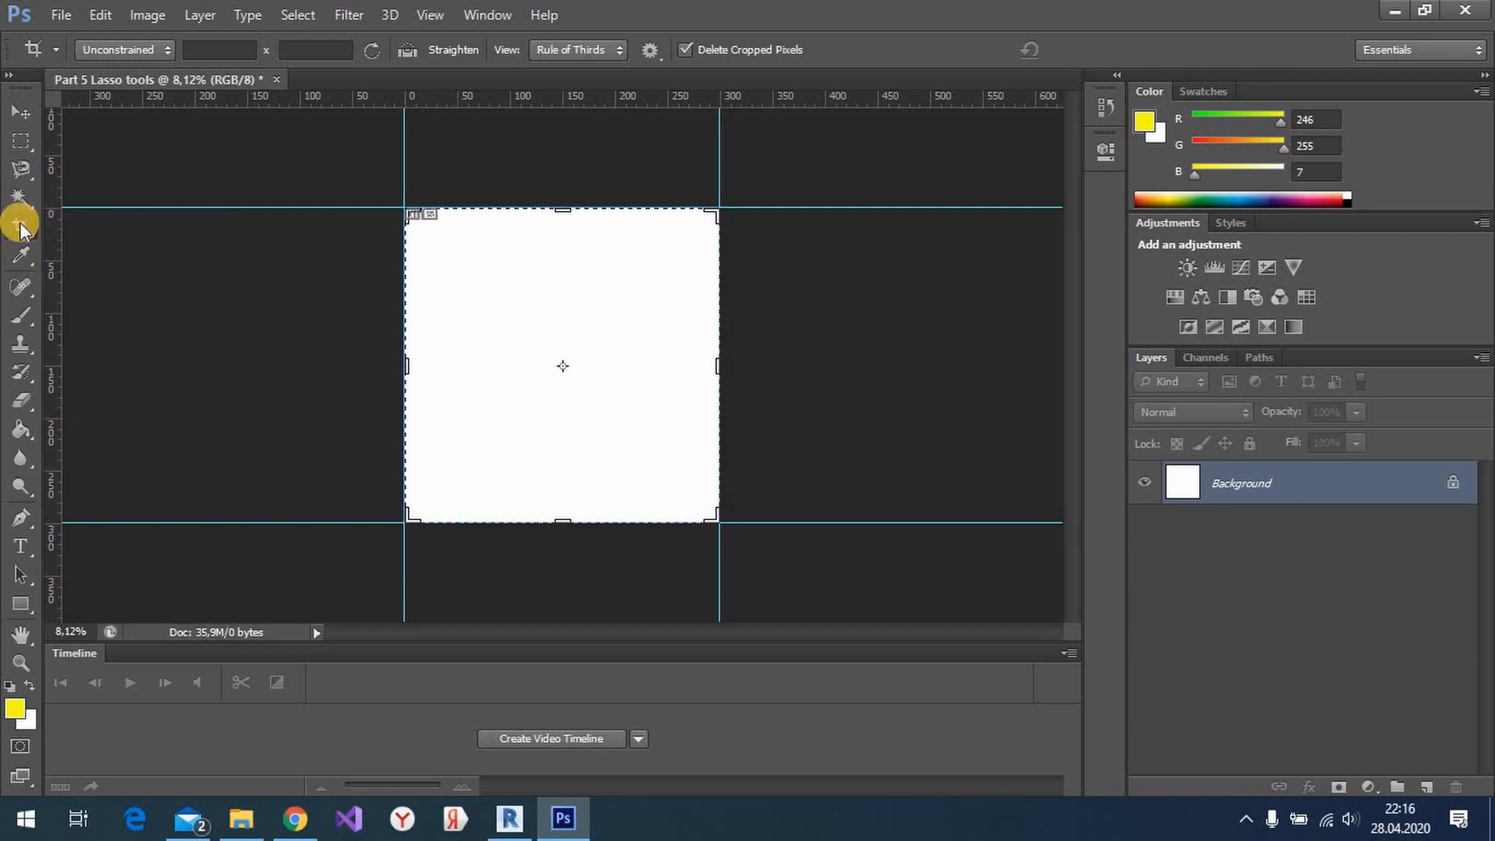
# - Place the image original (1).jpg into the document
pyautogui.scroll(4, 503, 224)
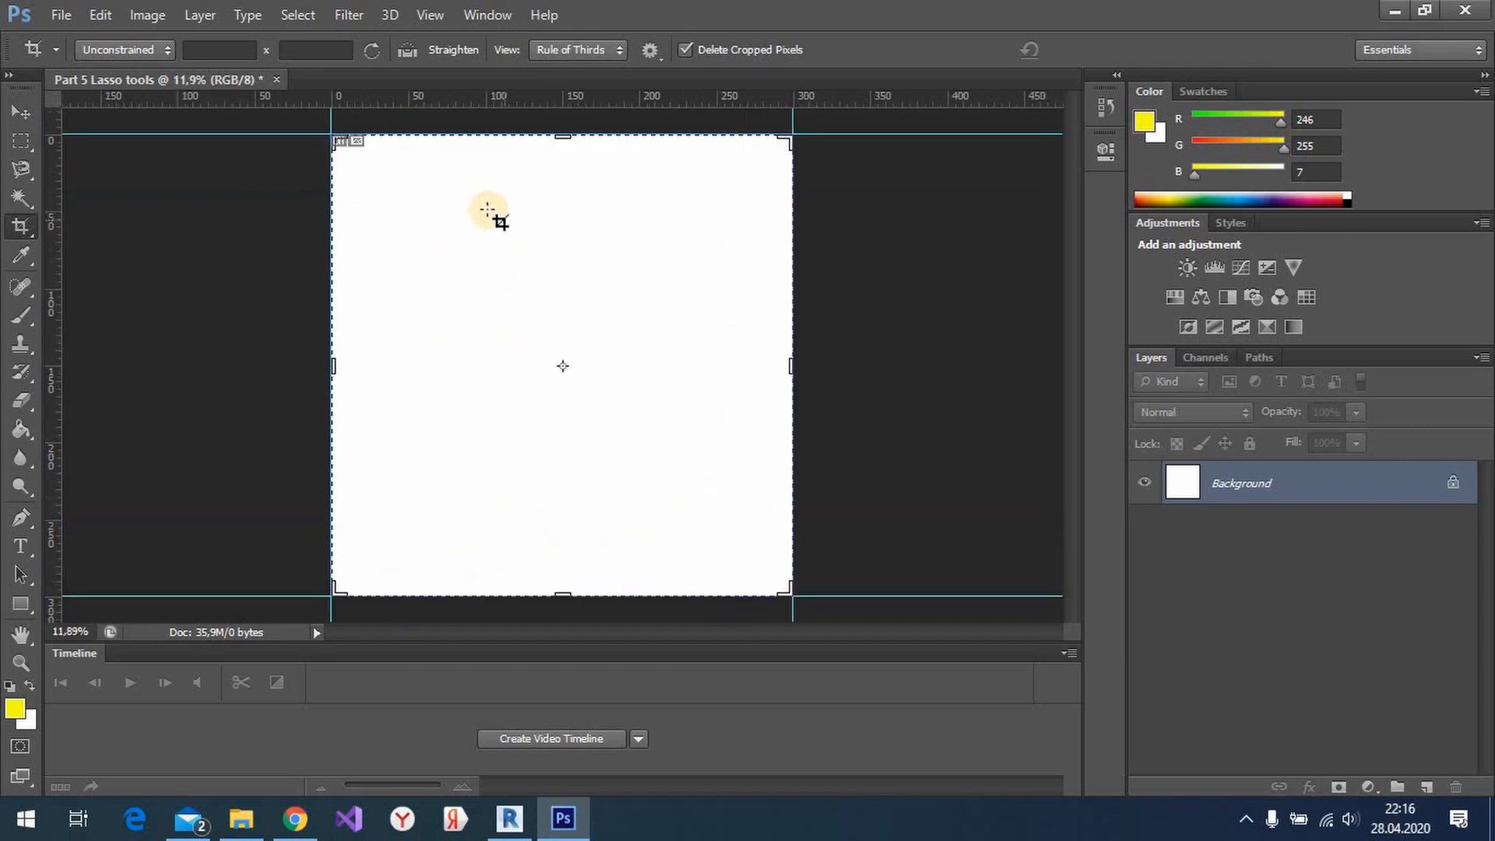
pyautogui.click(61, 15)
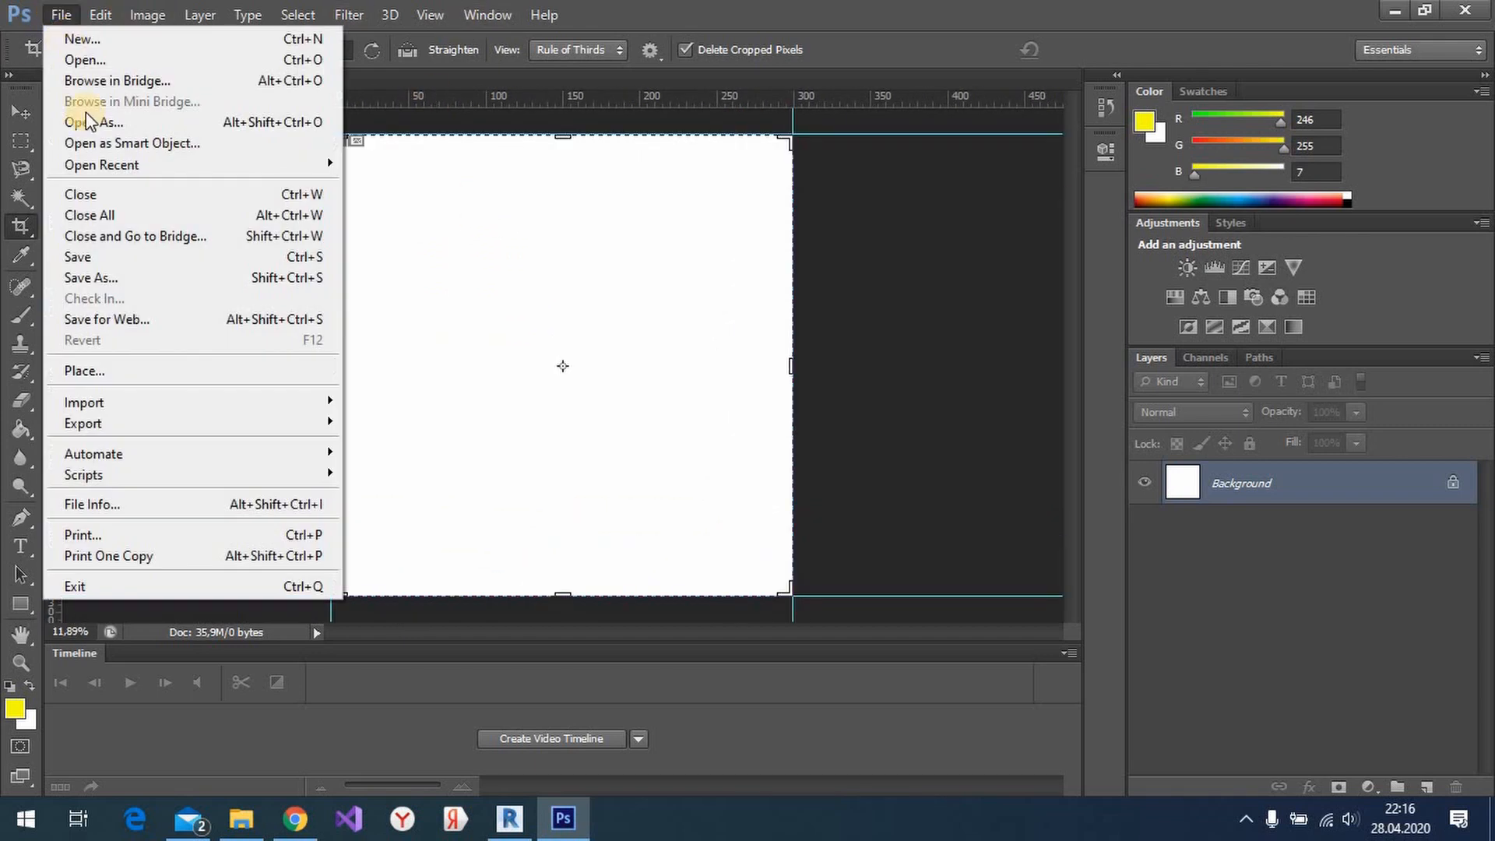
pyautogui.click(140, 381)
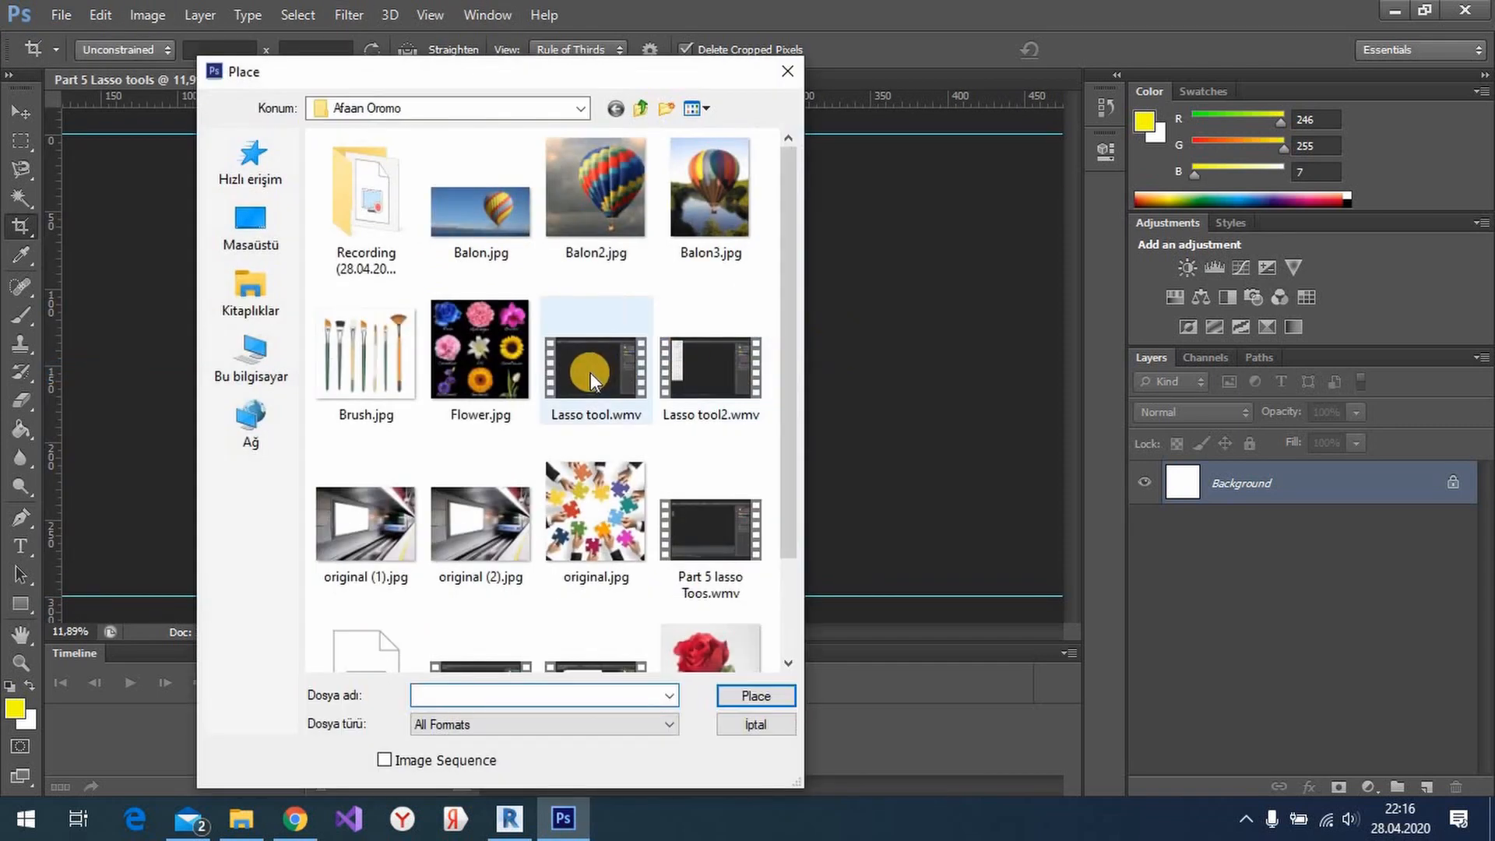
pyautogui.scroll(-1, 506, 389)
pyautogui.click(378, 424)
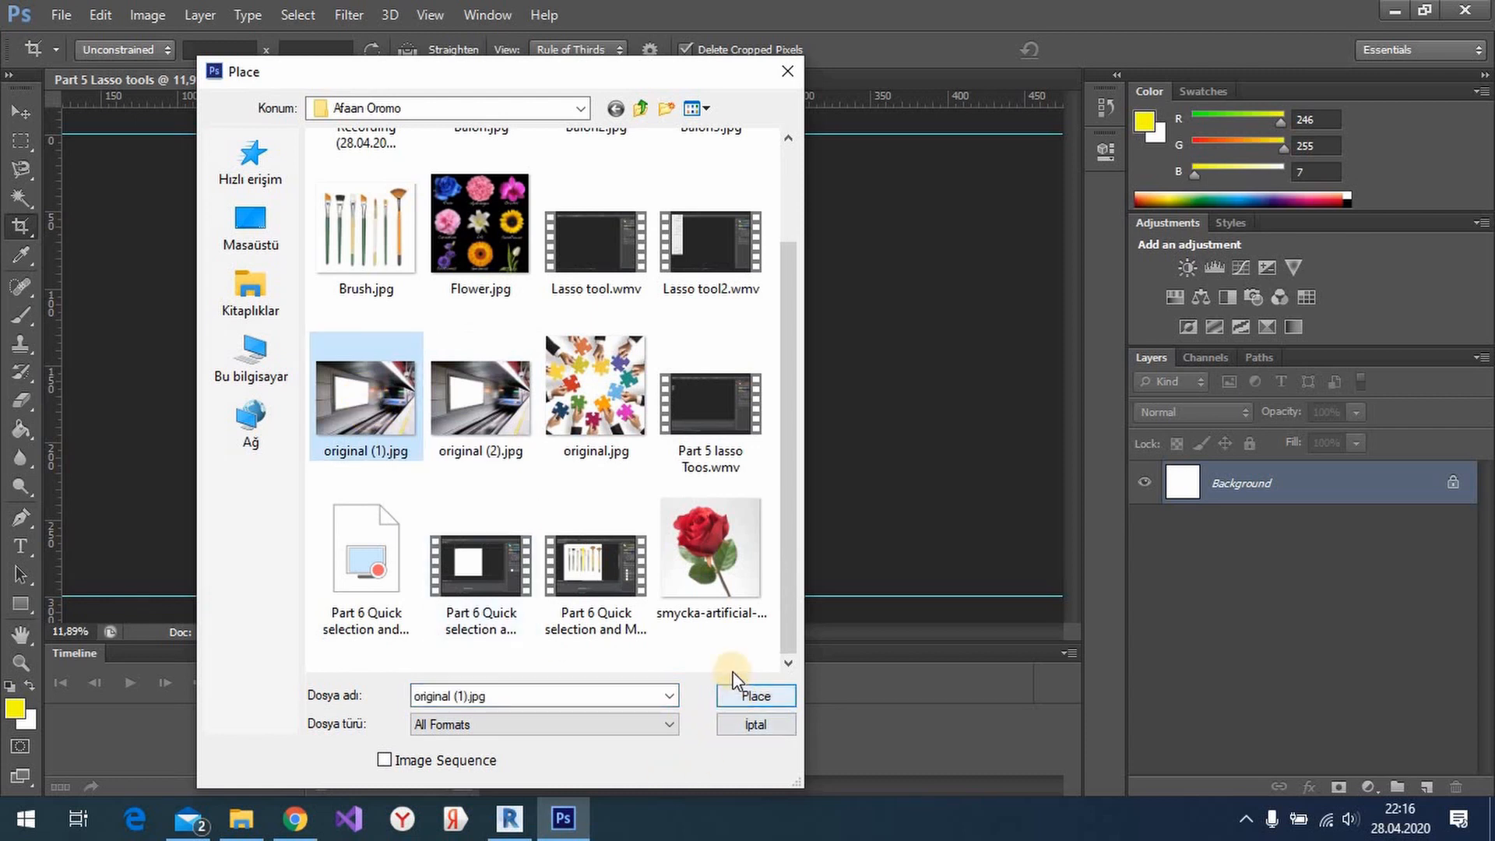
pyautogui.click(751, 695)
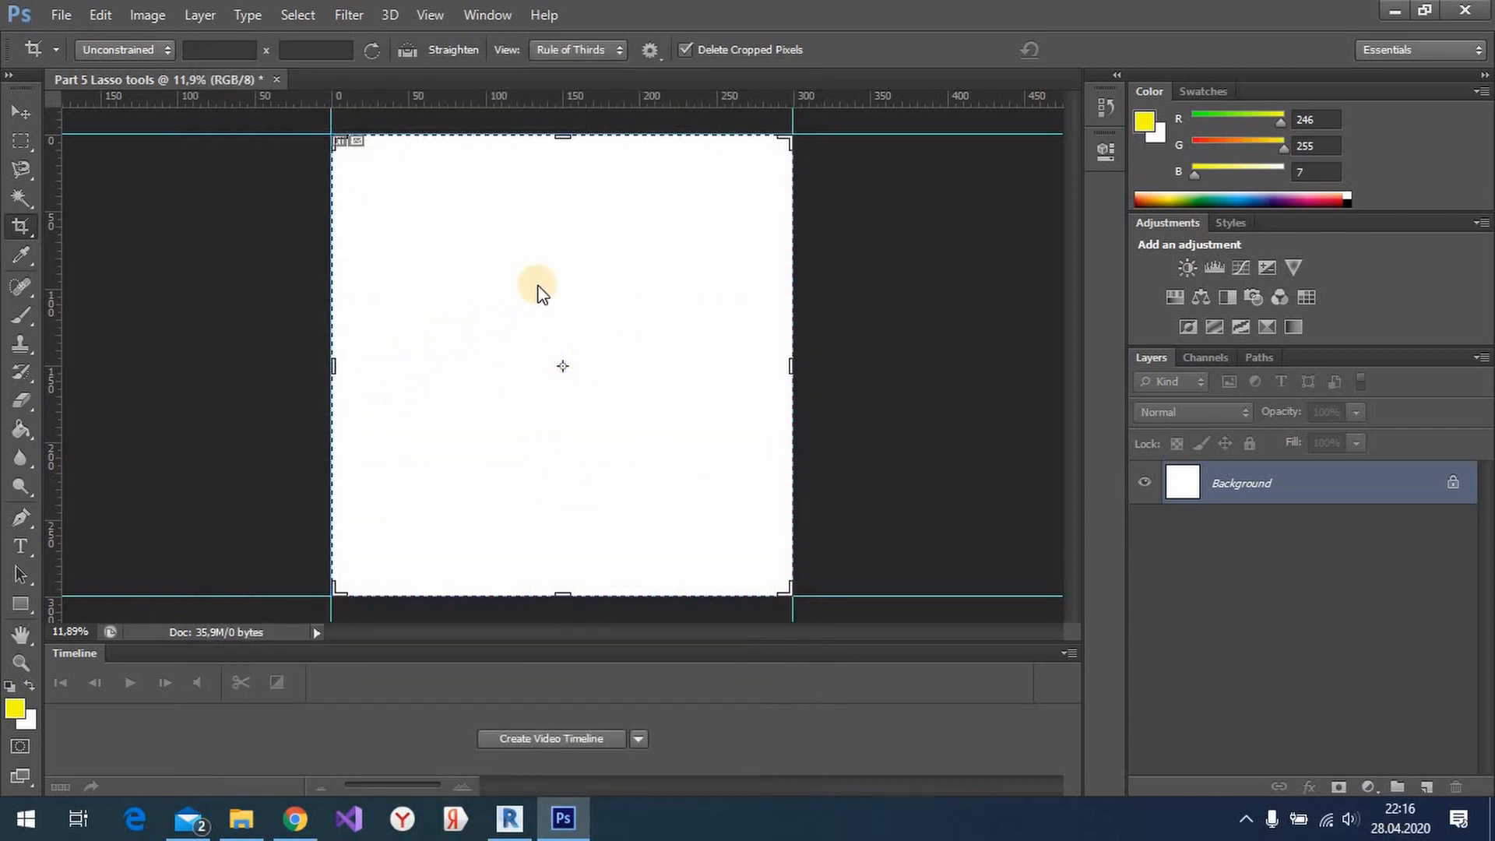
# - Enlarge the placed photo to about 168% width and 202% height, position it near the canvas centre, and commit the placement
pyautogui.moveTo(568, 317); pyautogui.dragTo(775, 541)
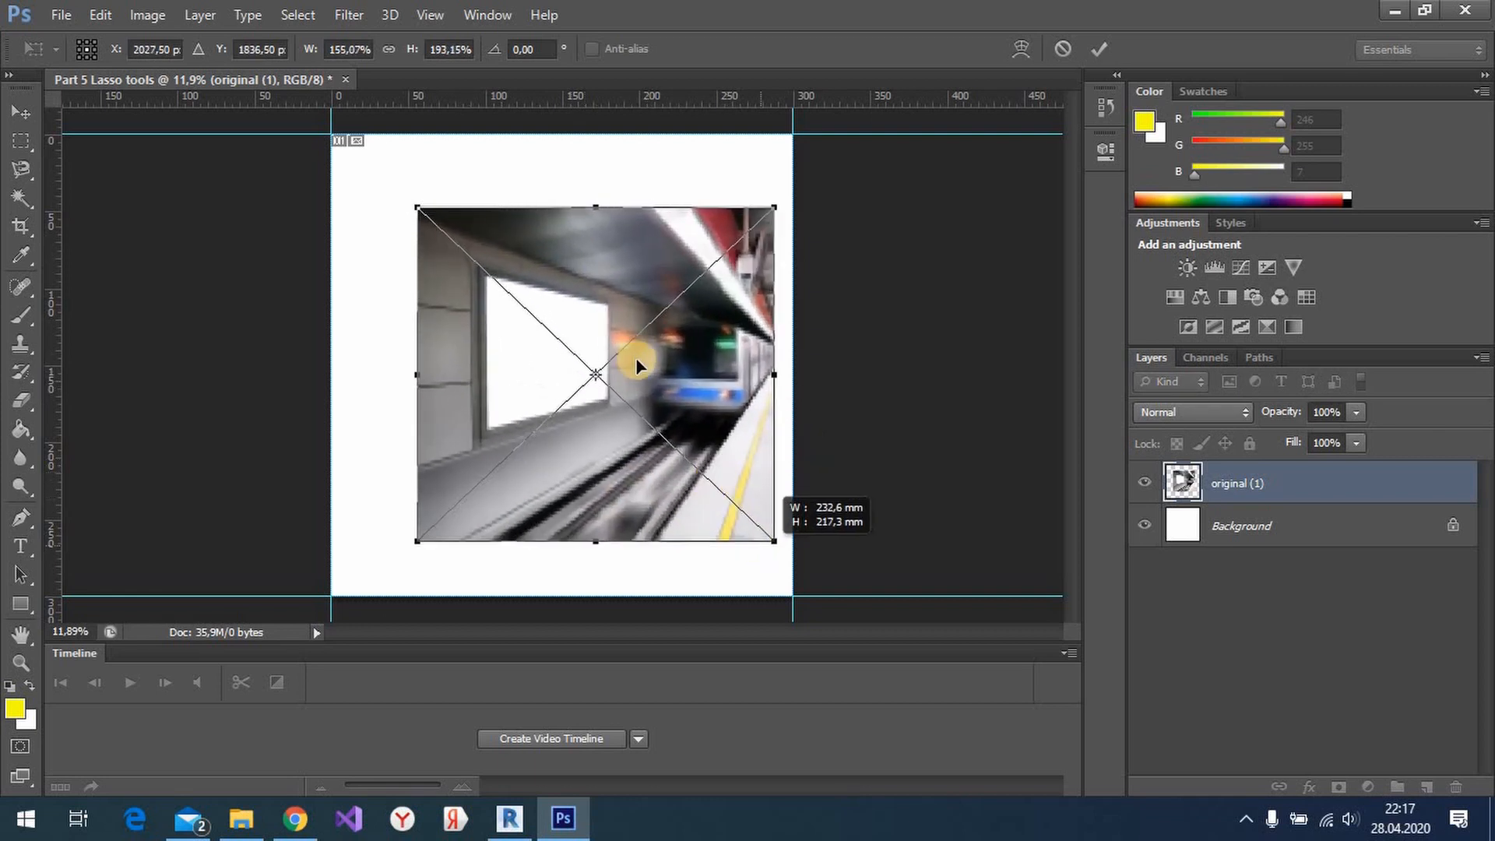
pyautogui.moveTo(635, 364); pyautogui.dragTo(598, 353)
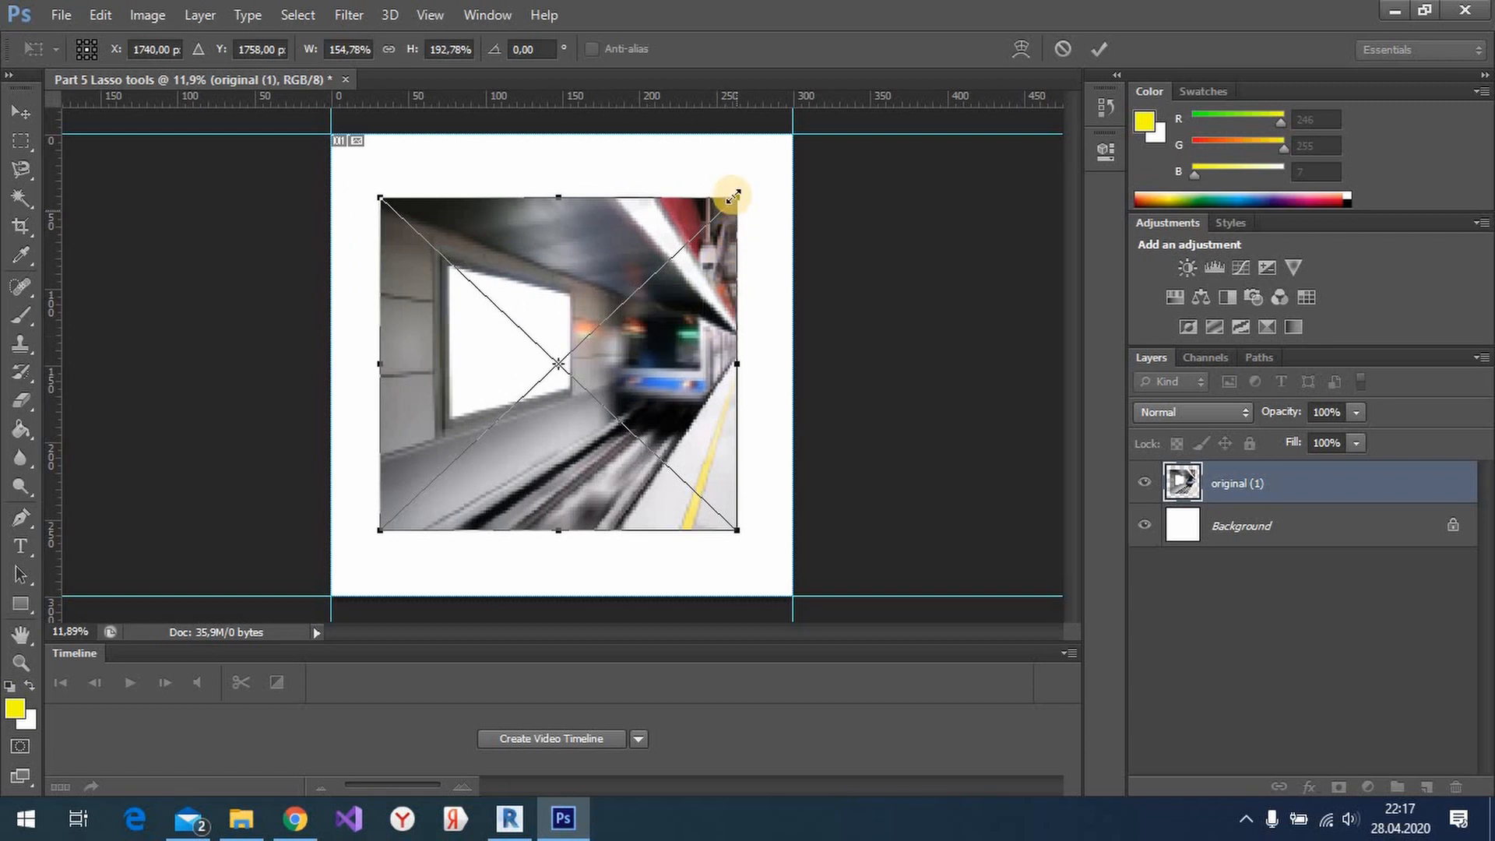
pyautogui.moveTo(733, 197); pyautogui.dragTo(767, 181)
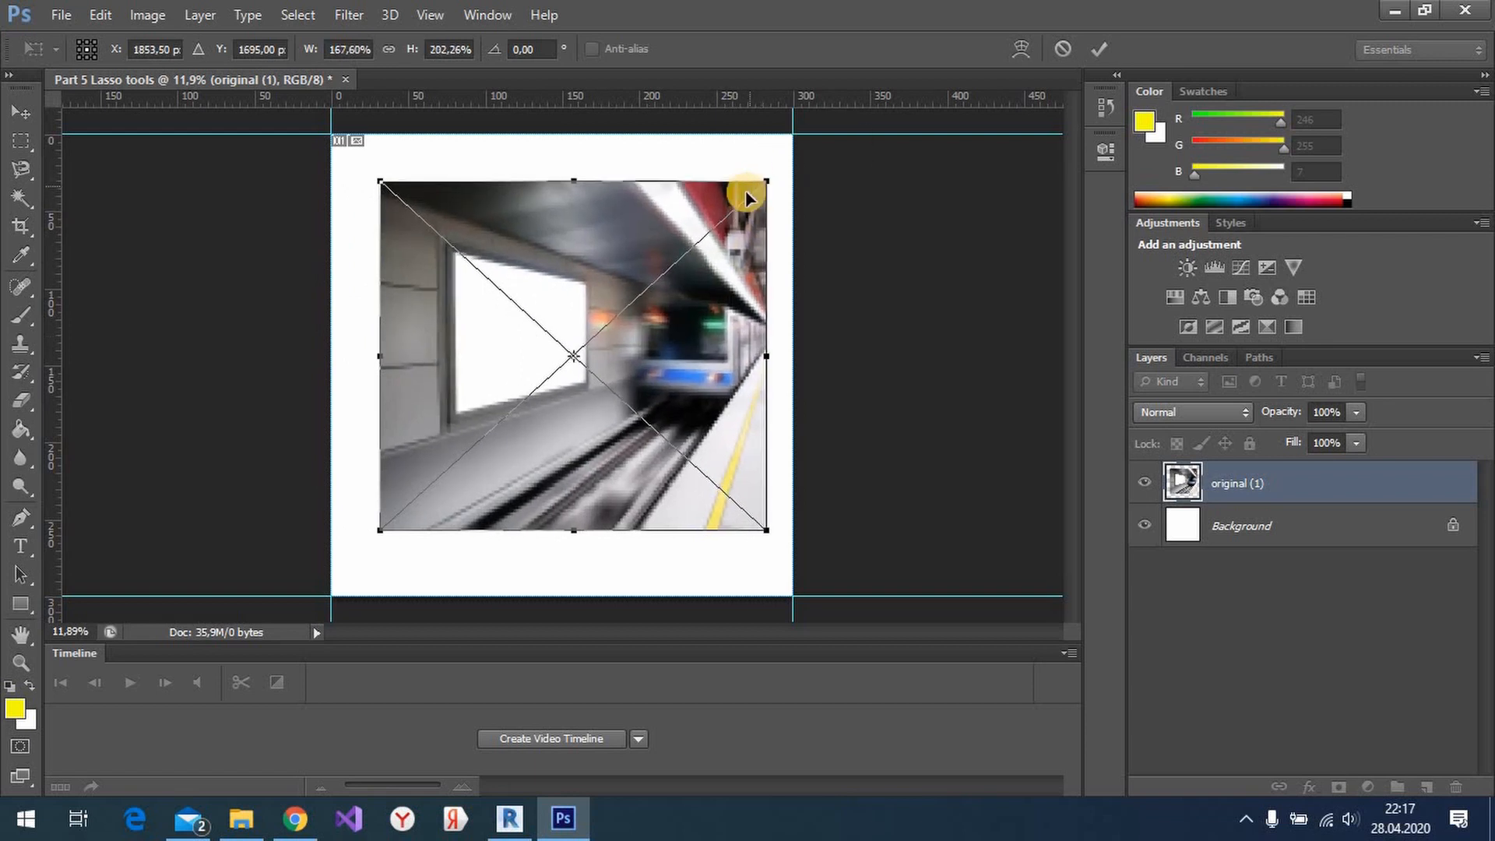
pyautogui.click(1098, 49)
# - Crop away the white margins so the canvas fits the photo's edges, and undo the crop
pyautogui.press('c')
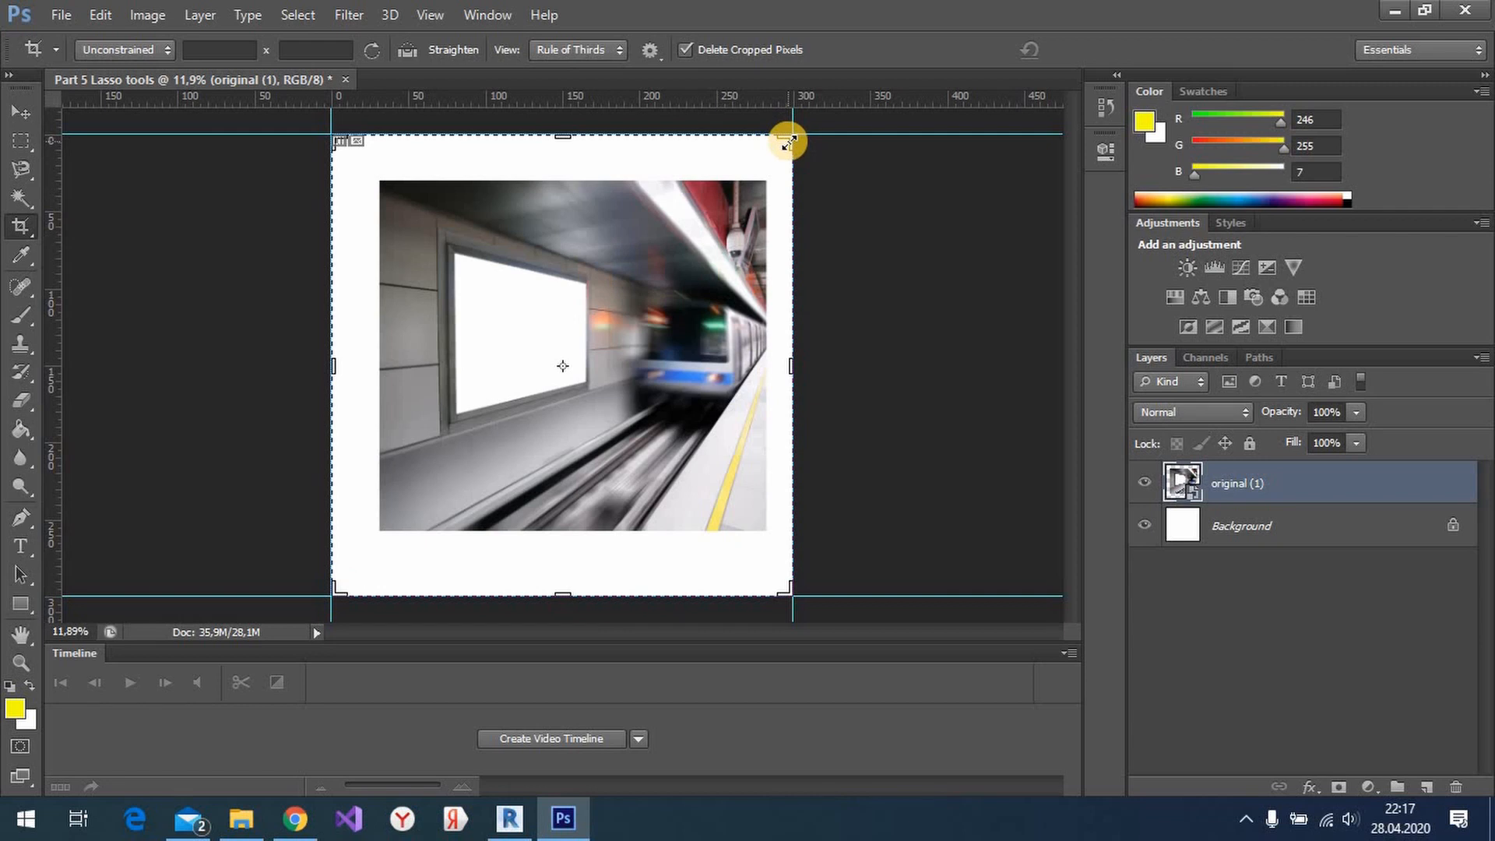
pyautogui.moveTo(787, 133); pyautogui.dragTo(775, 161)
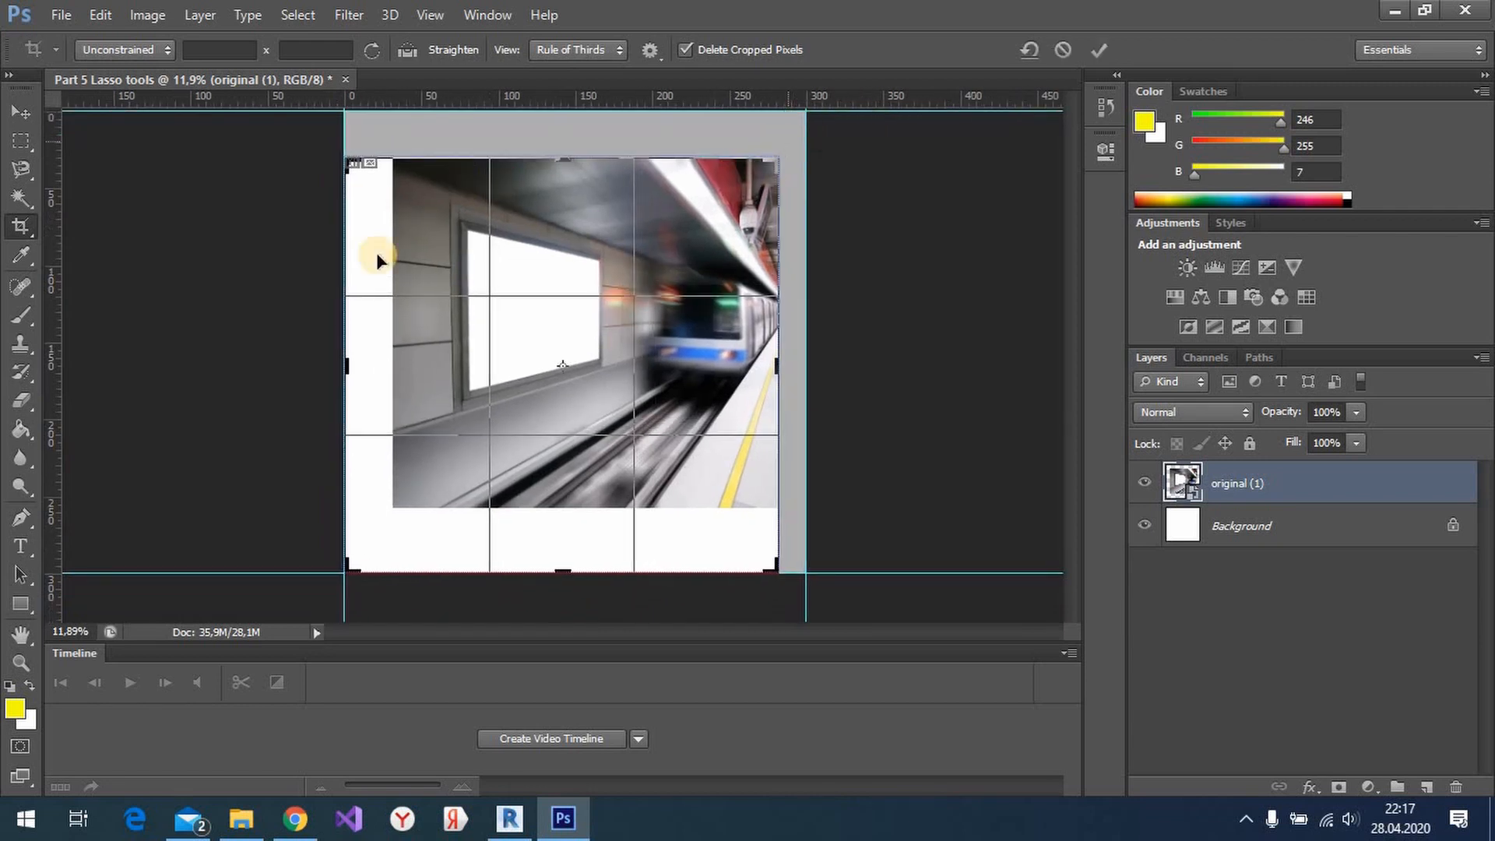
pyautogui.moveTo(345, 571); pyautogui.dragTo(373, 540)
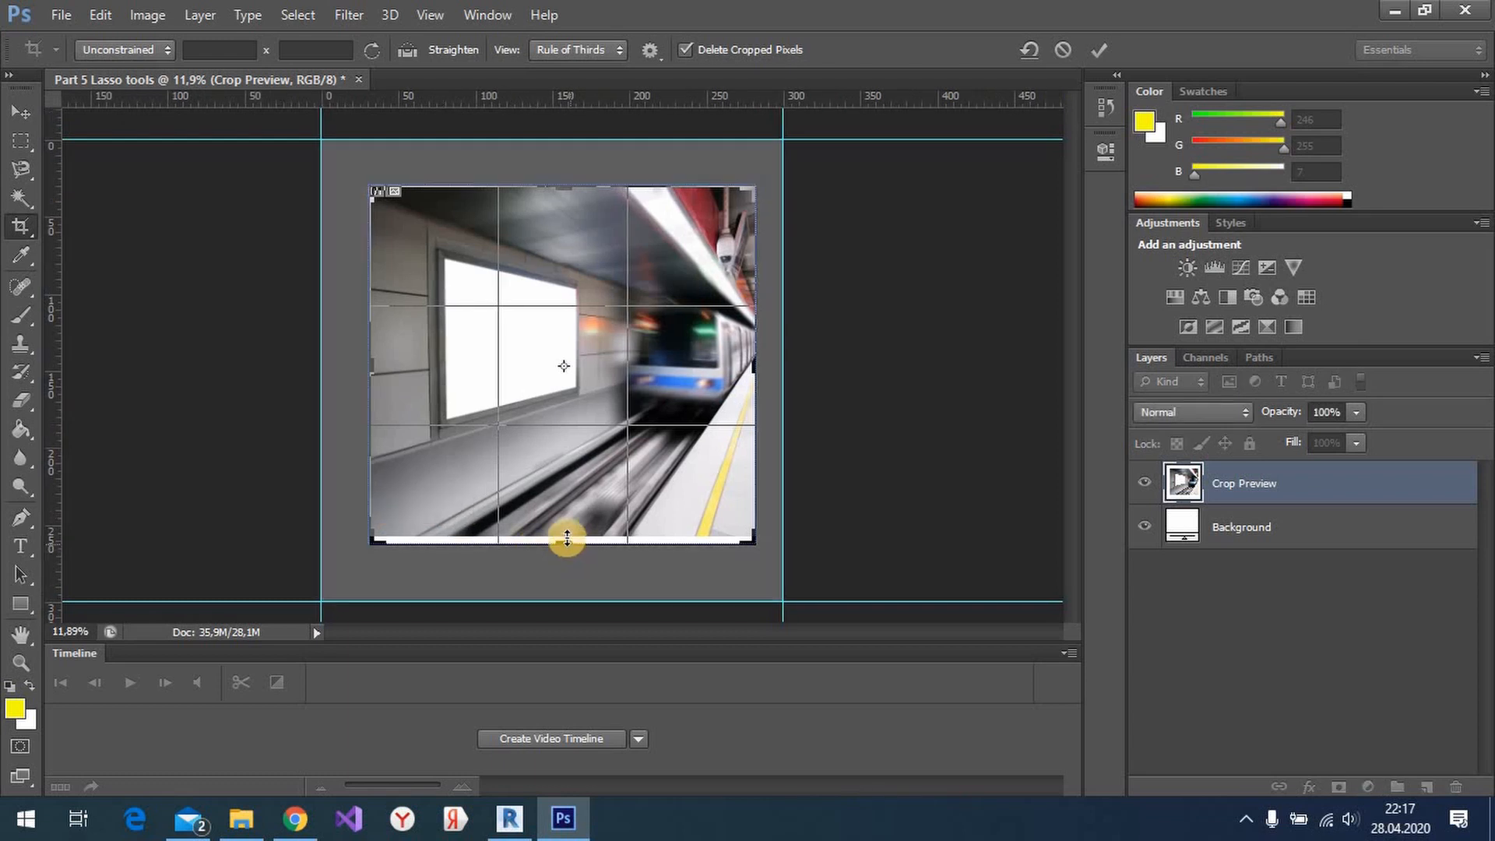
pyautogui.moveTo(568, 541); pyautogui.dragTo(567, 541)
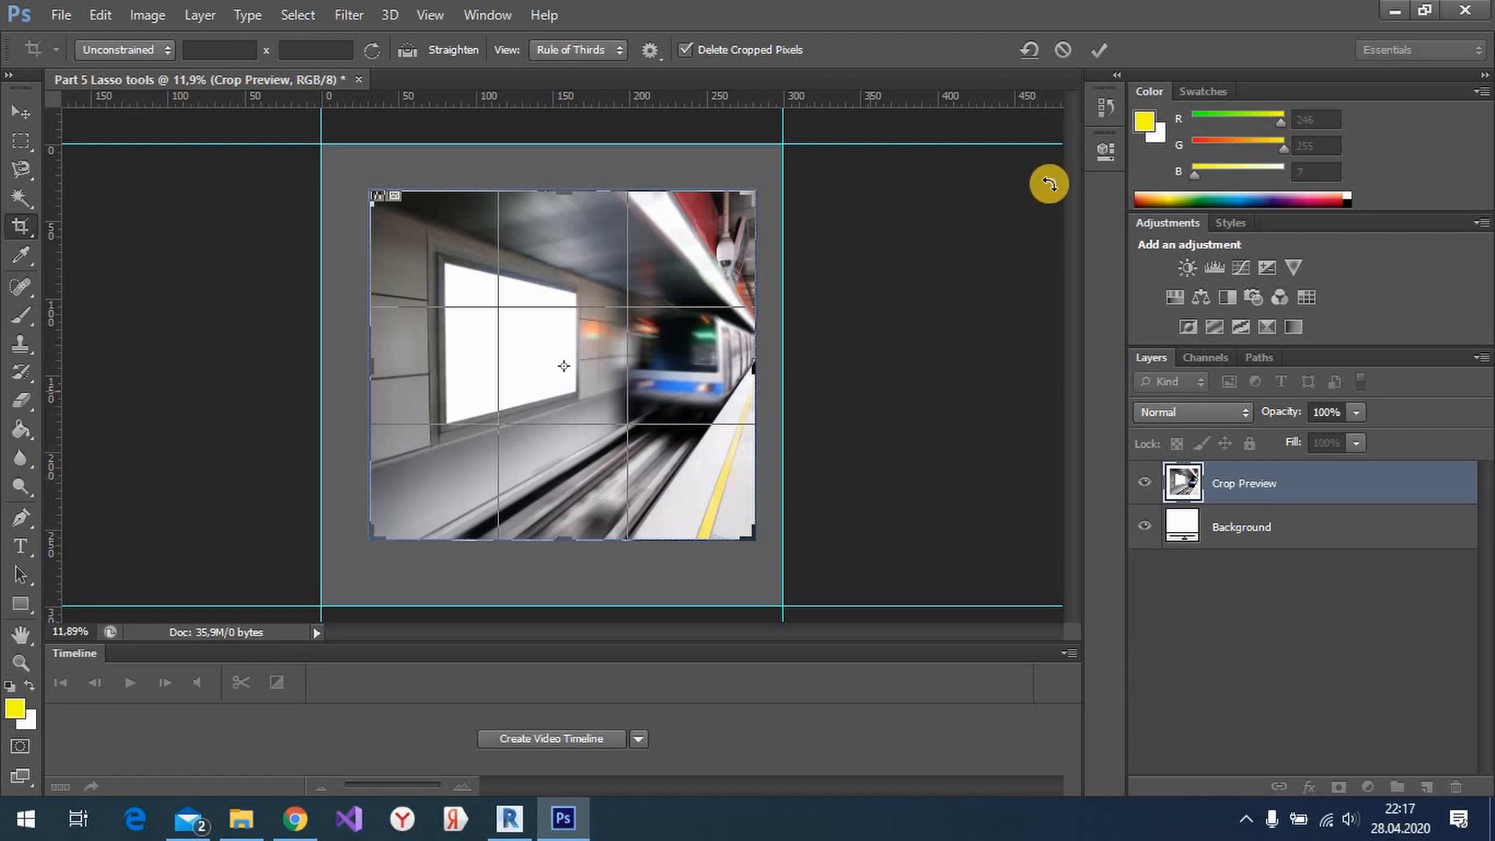
pyautogui.click(1102, 51)
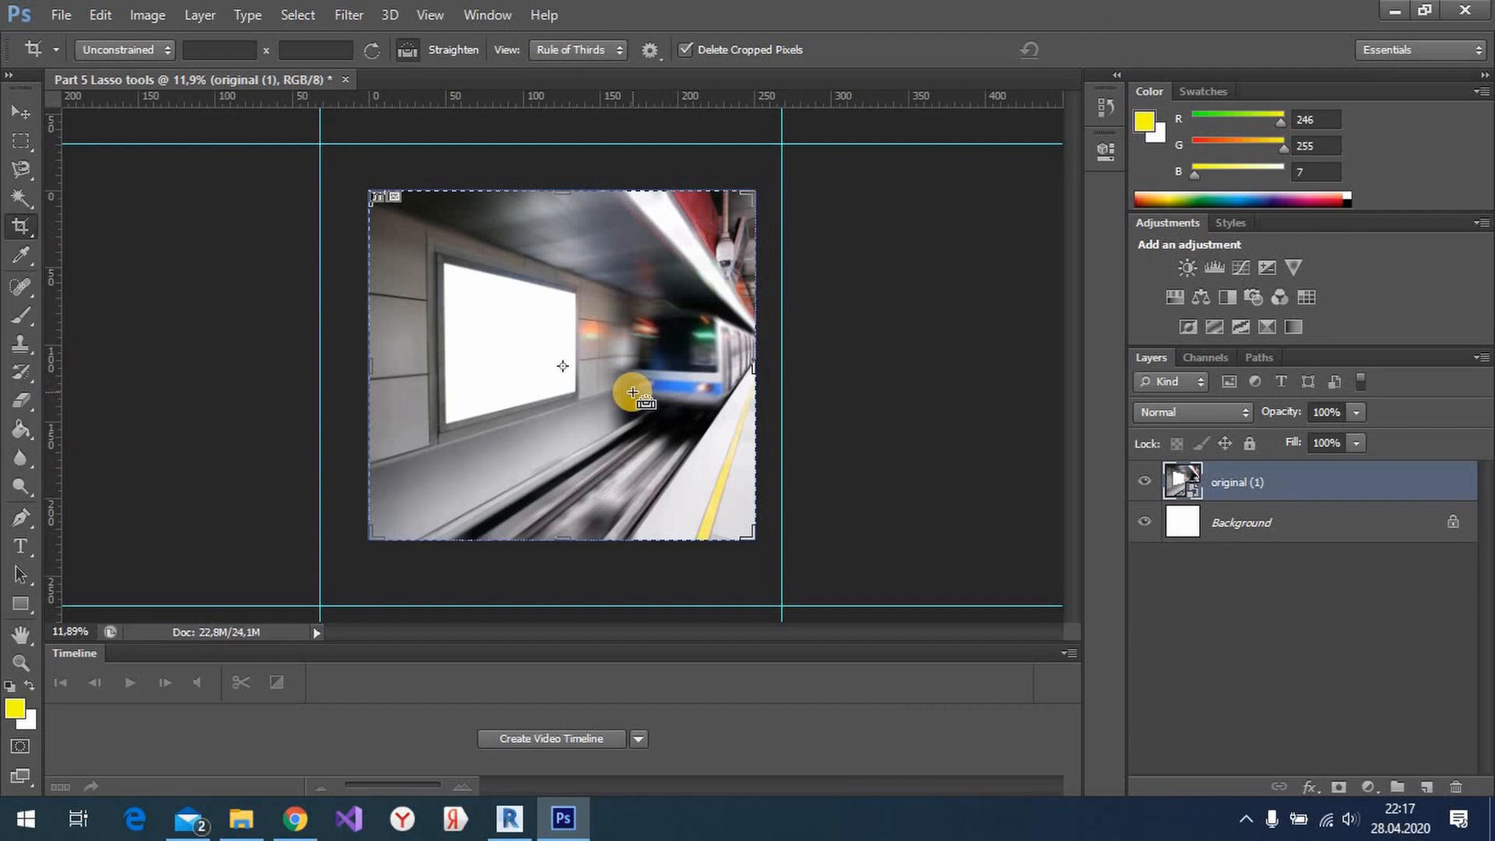
pyautogui.hotkey('ctrl', 'z')
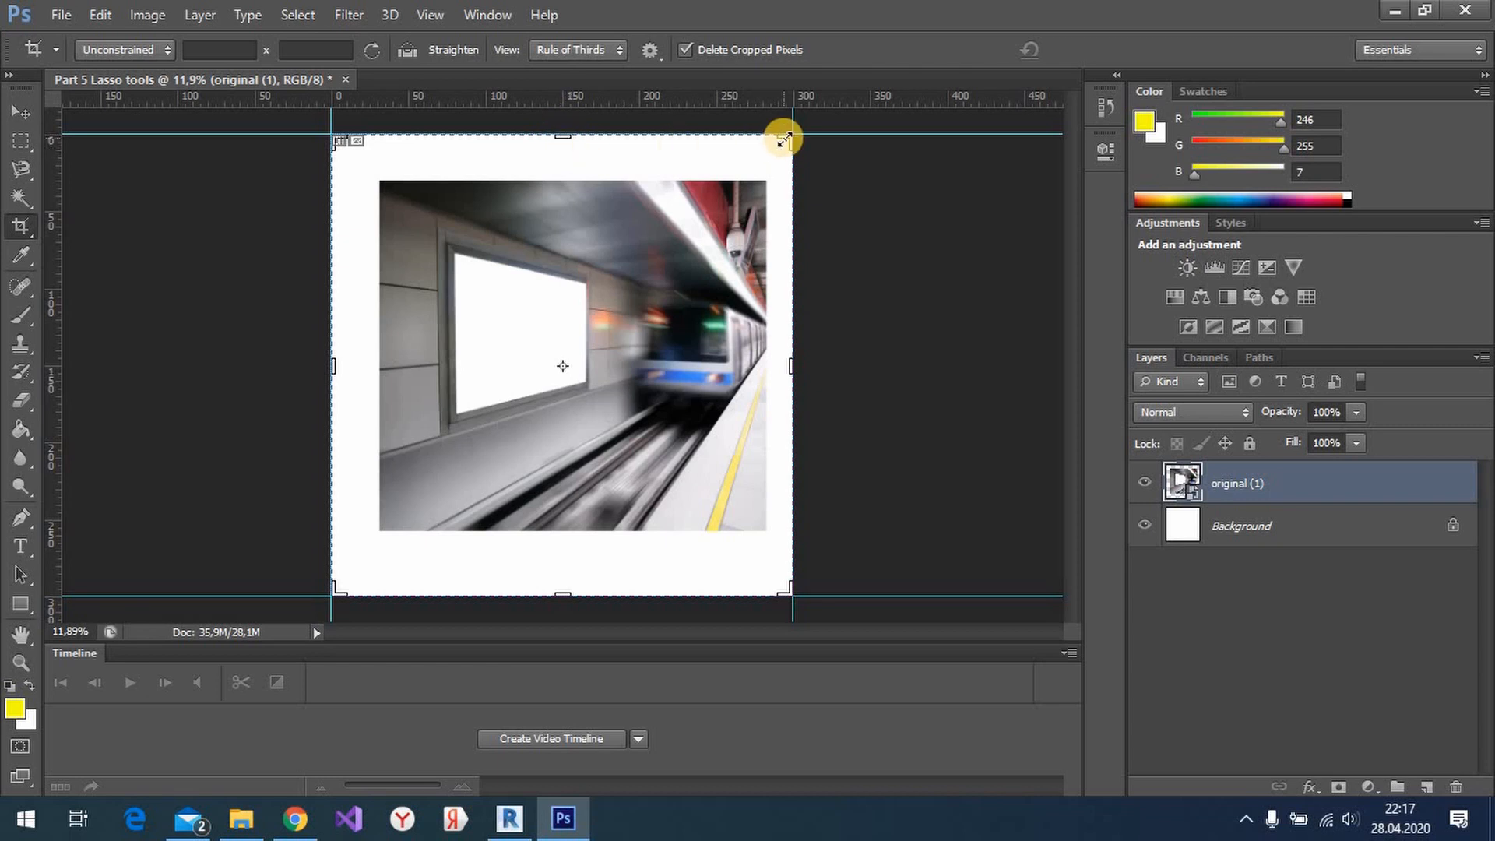
# - Repeat the unconstrained crop to the photo's edges, apply it, and undo it again
pyautogui.moveTo(784, 140)
pyautogui.mouseDown()
pyautogui.moveTo(755, 166)
pyautogui.moveTo(762, 157)
pyautogui.mouseUp()
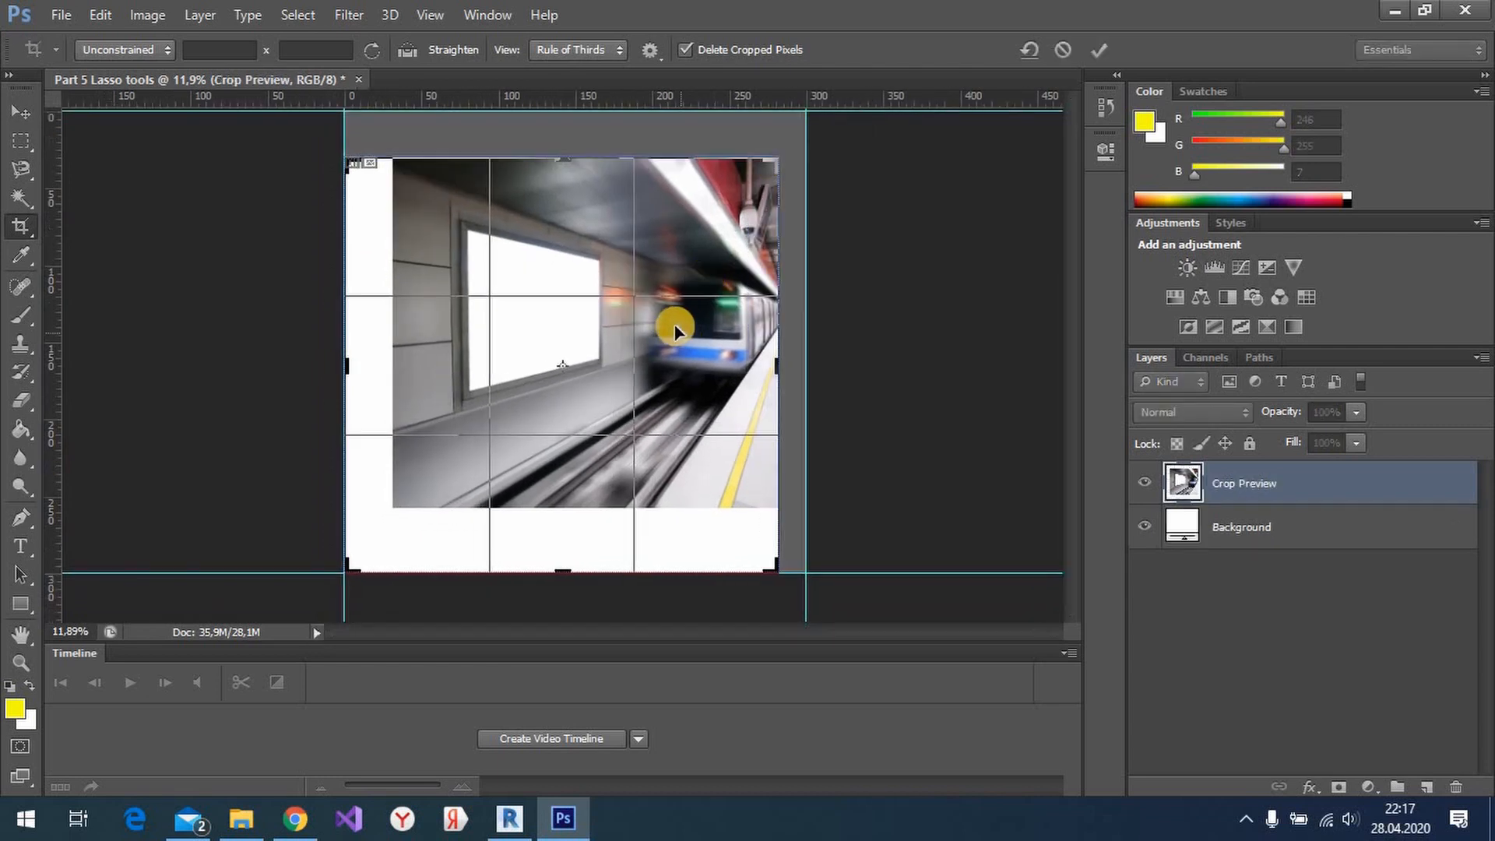
pyautogui.moveTo(345, 565); pyautogui.dragTo(360, 530)
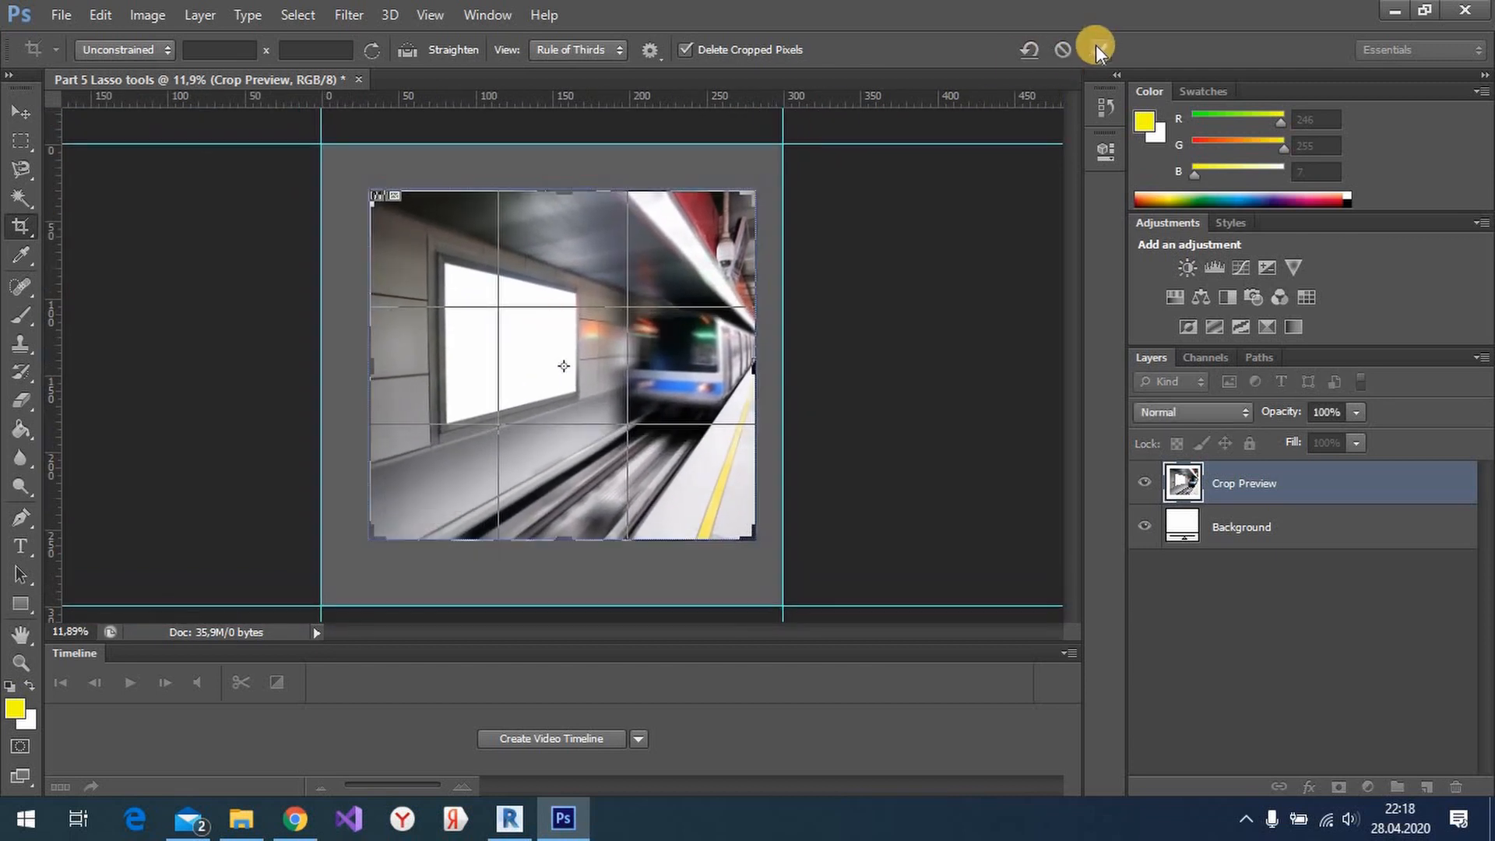
pyautogui.click(564, 193)
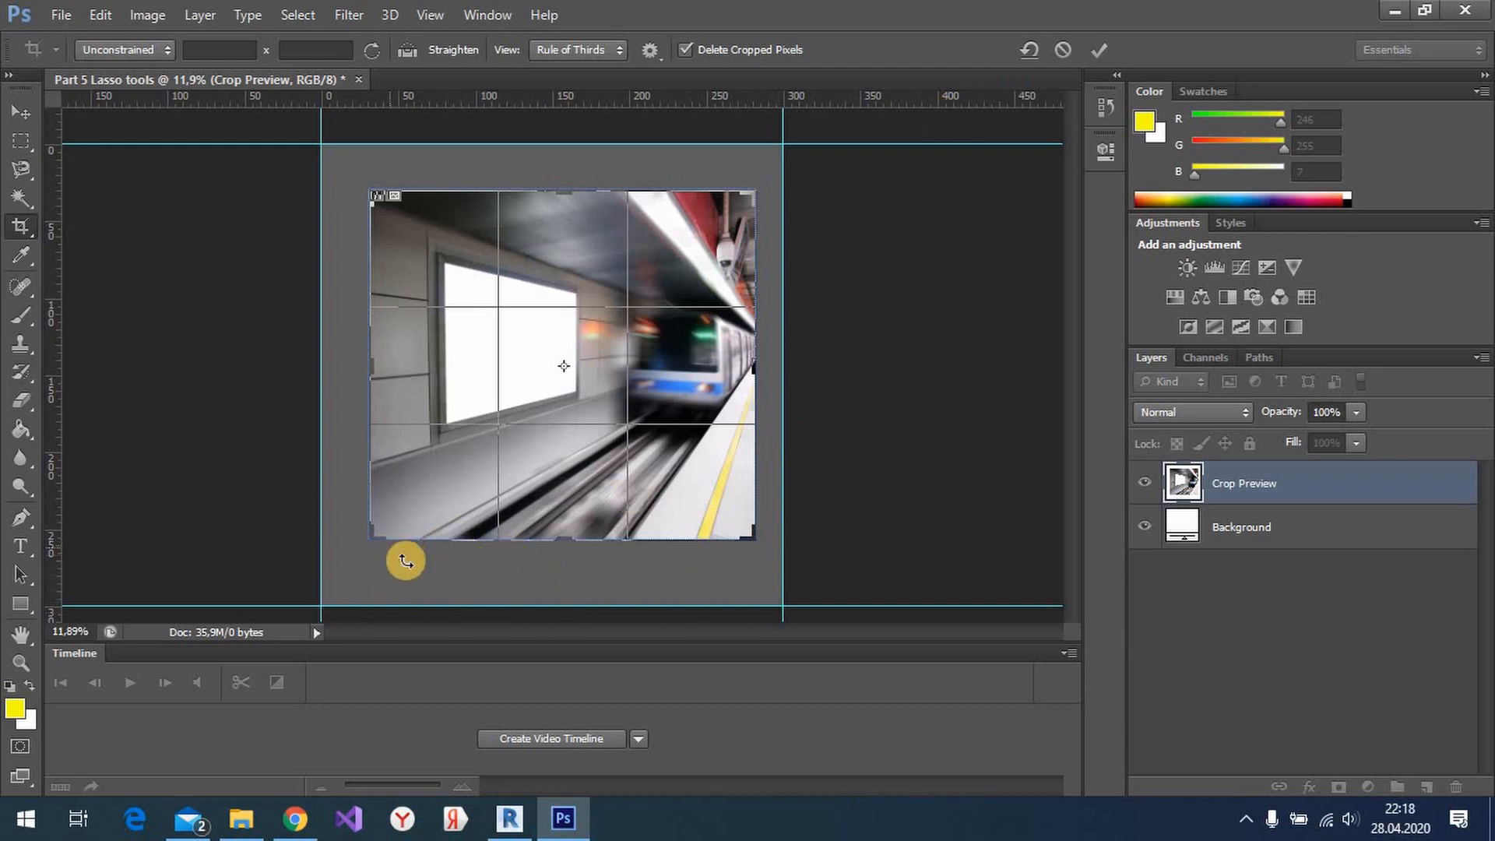
pyautogui.click(429, 568)
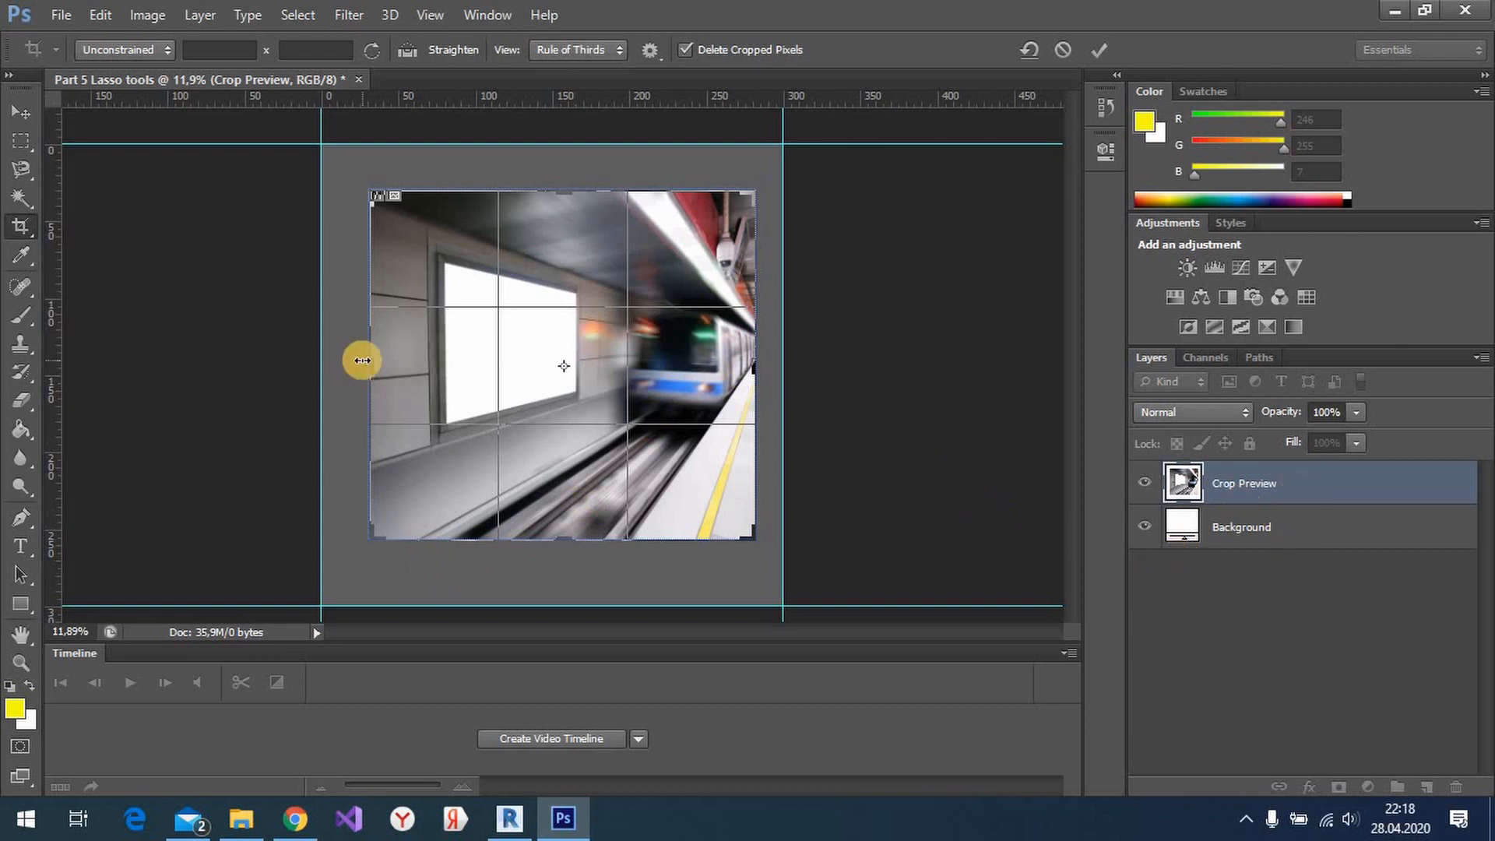
pyautogui.press('Return')
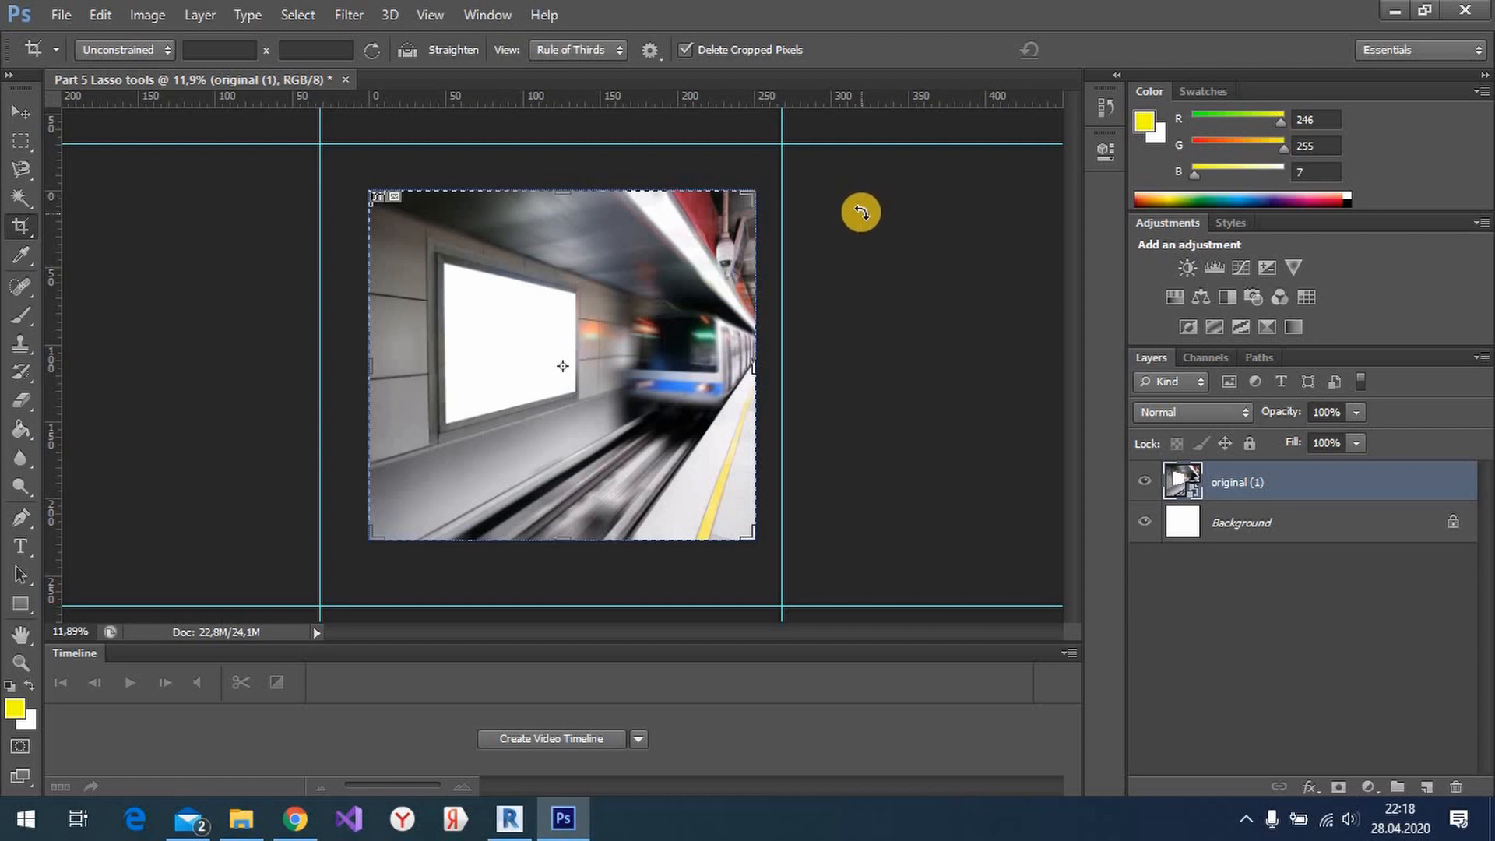
pyautogui.hotkey('ctrl', 'z')
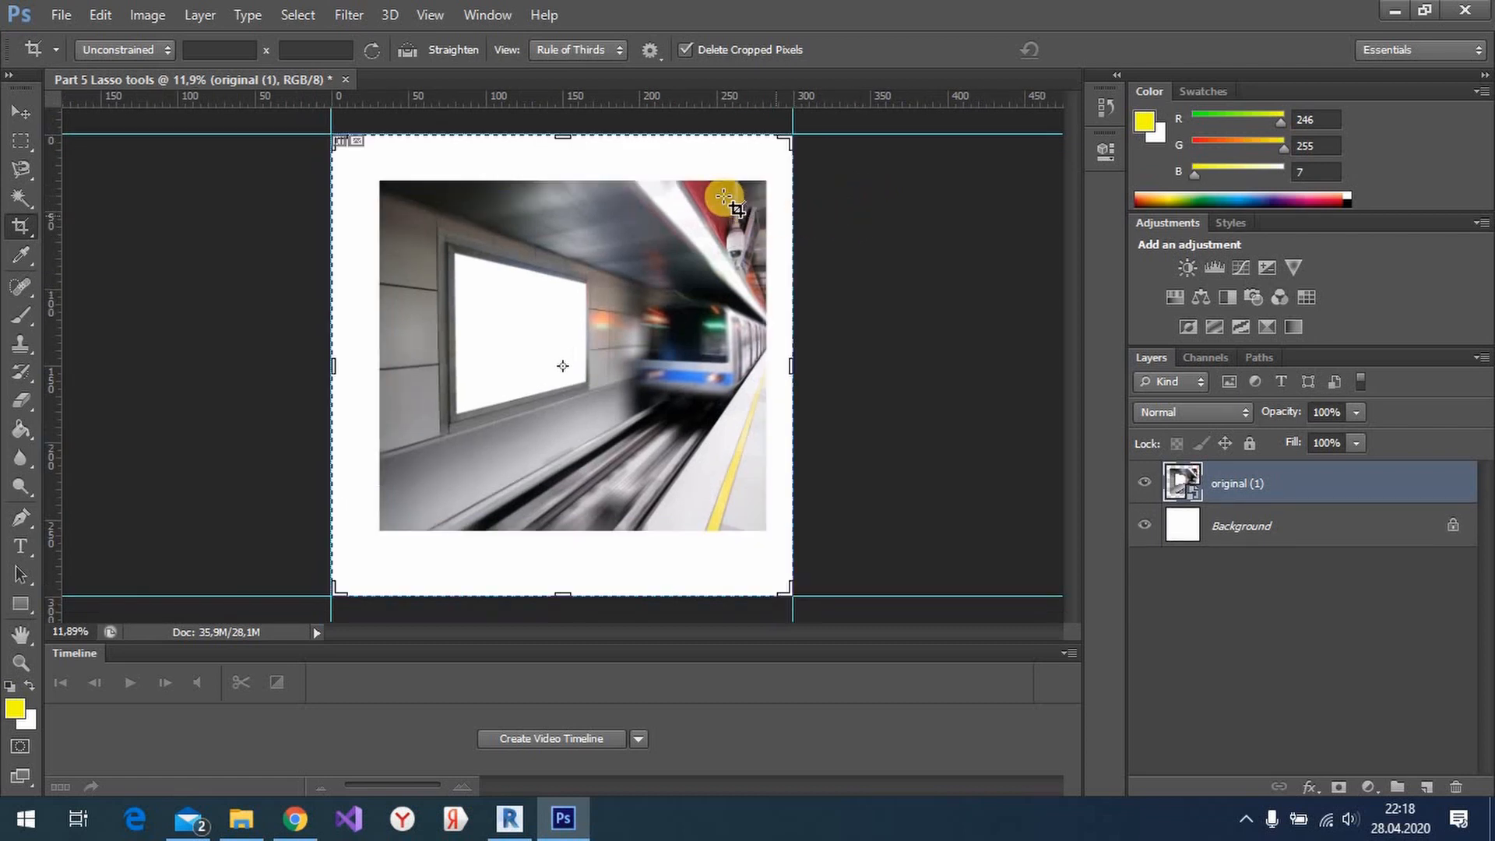
# - Crop the canvas with the 8.5 x 11 ratio preset, then reset the crop ratio and undo the crop
pyautogui.click(148, 50)
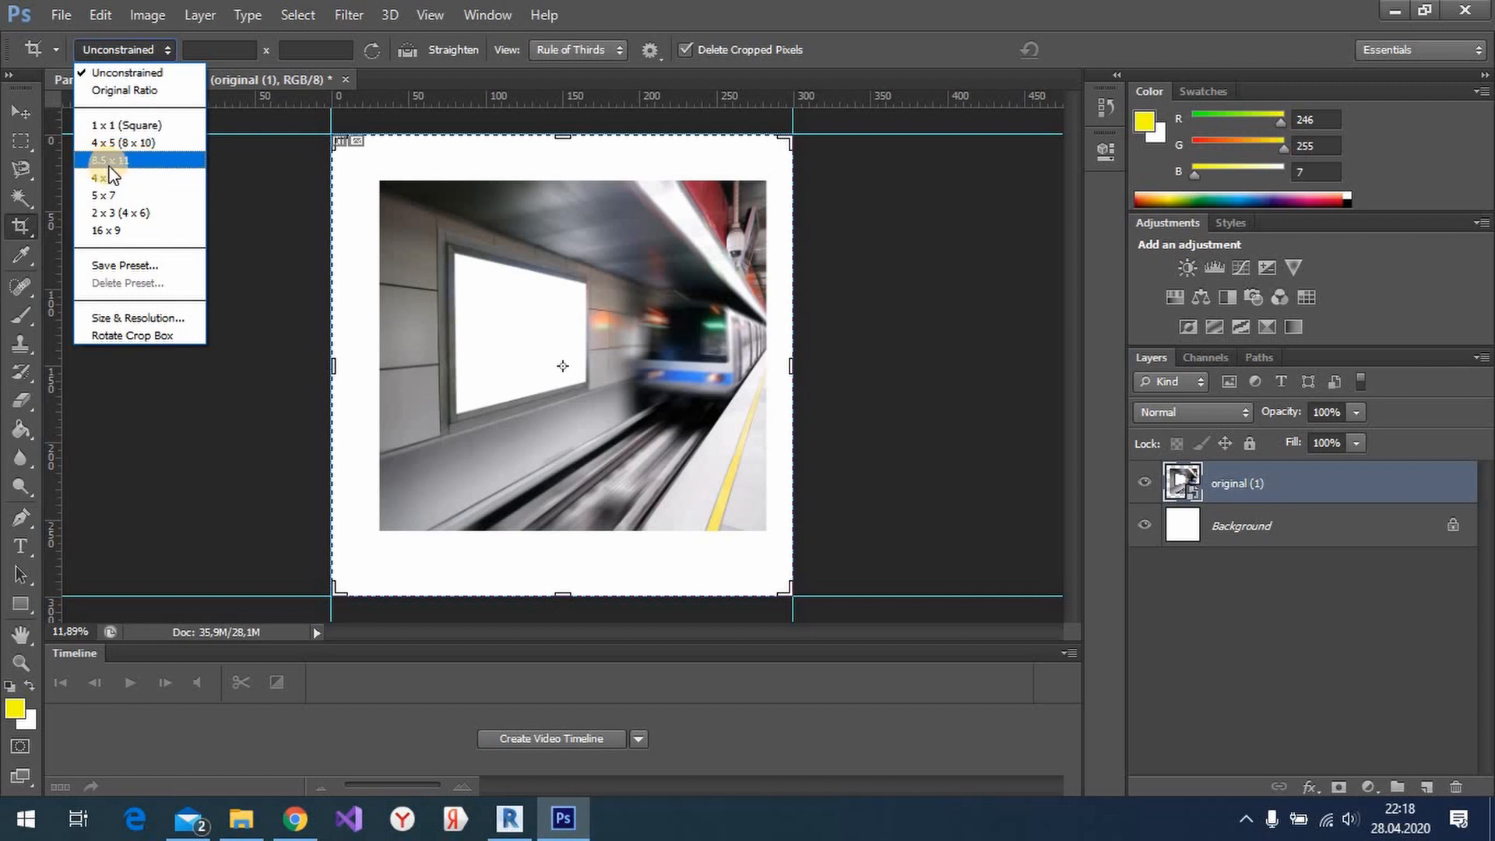
pyautogui.click(134, 161)
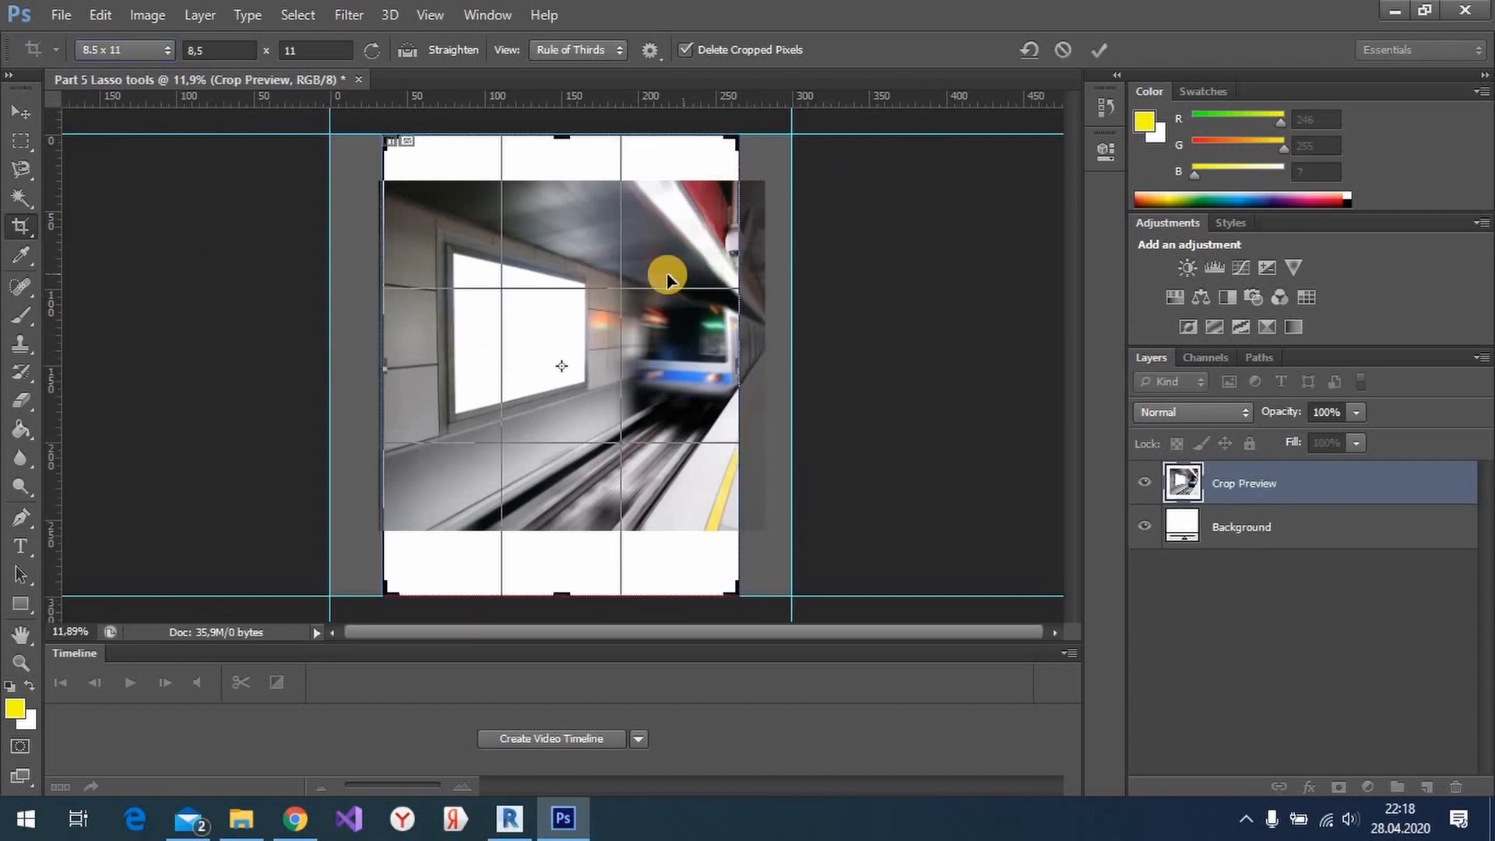
pyautogui.press('Return')
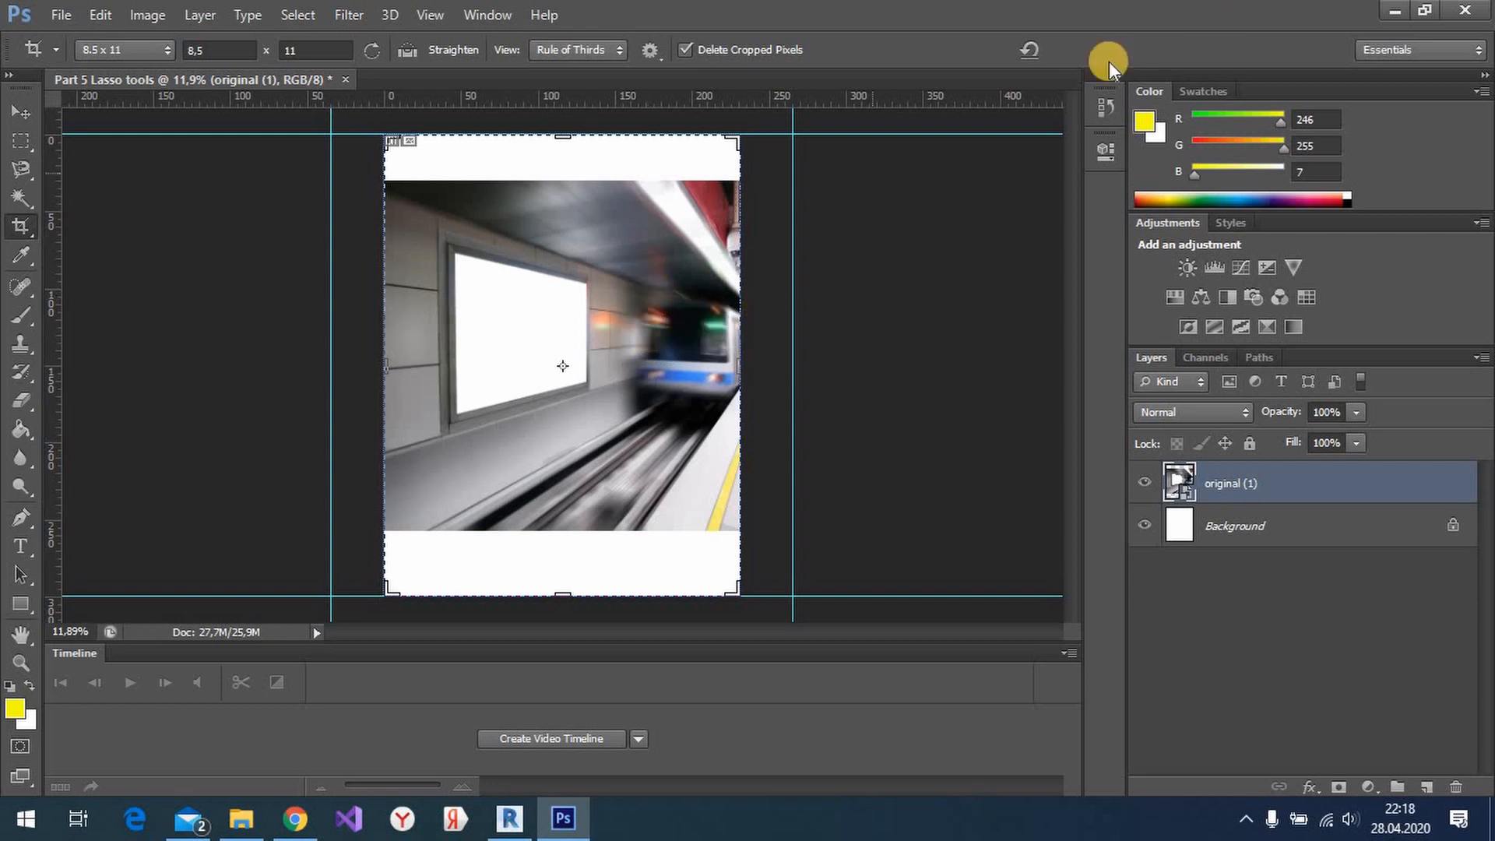
pyautogui.click(1031, 48)
pyautogui.hotkey('ctrl', 'z')
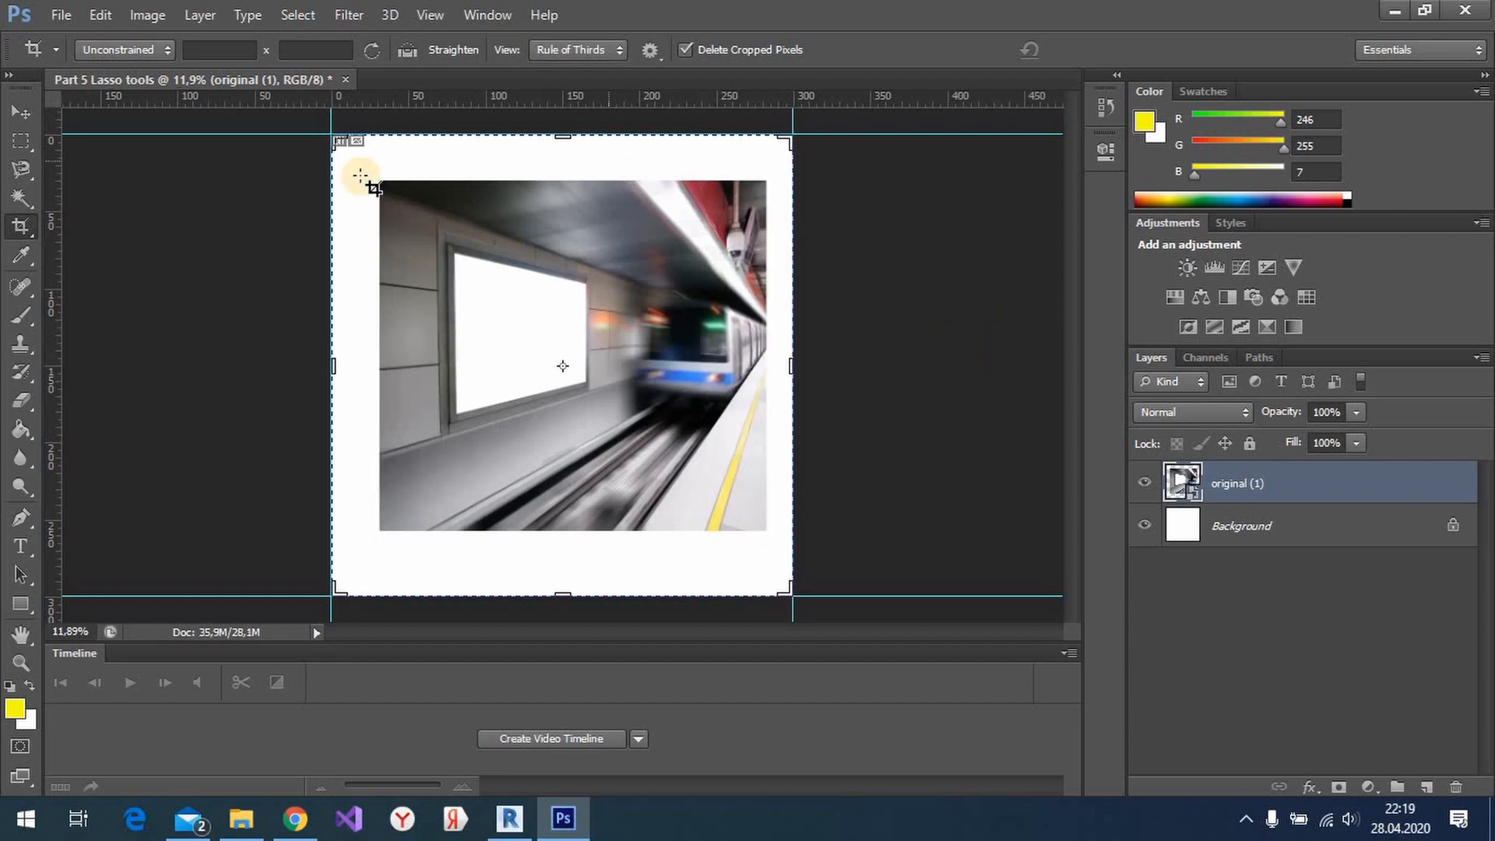
# - Try the 1 x 1 (Square) crop ratio on the canvas, and switch the crop box to the 4 x 3 ratio
pyautogui.click(110, 50)
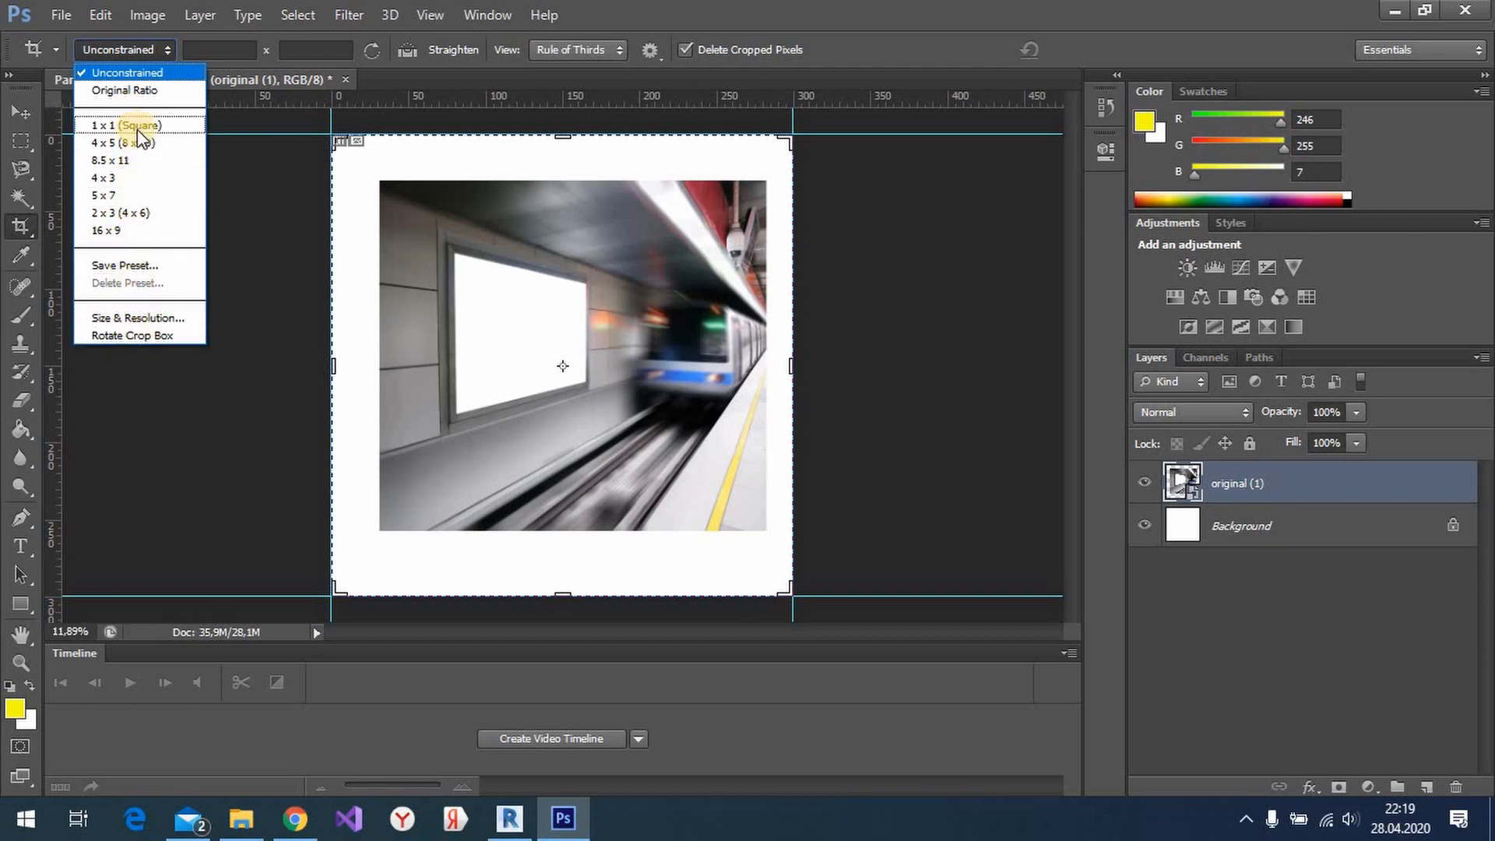
pyautogui.click(138, 125)
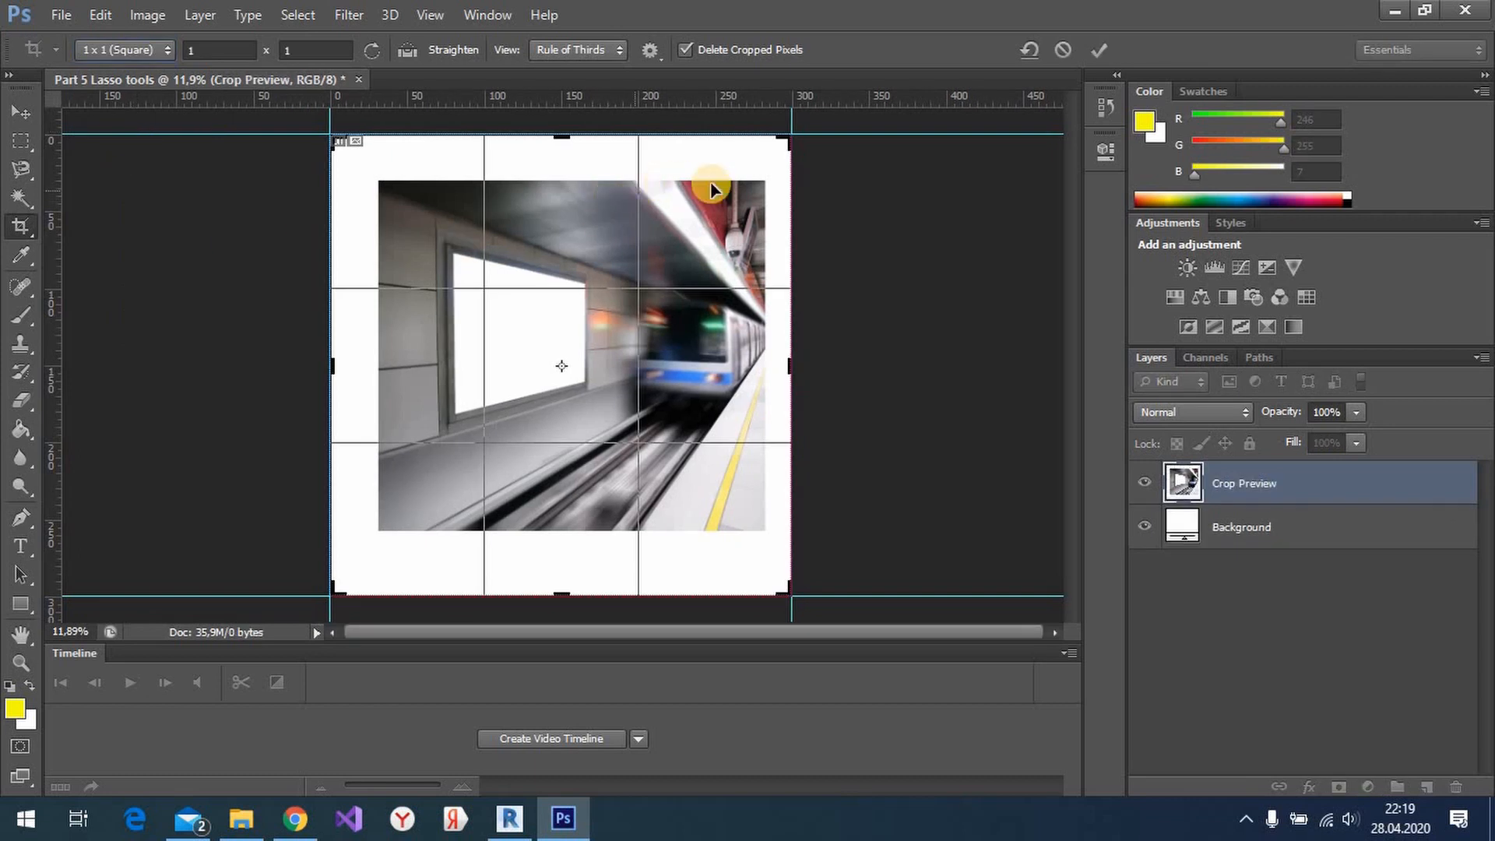
pyautogui.click(152, 50)
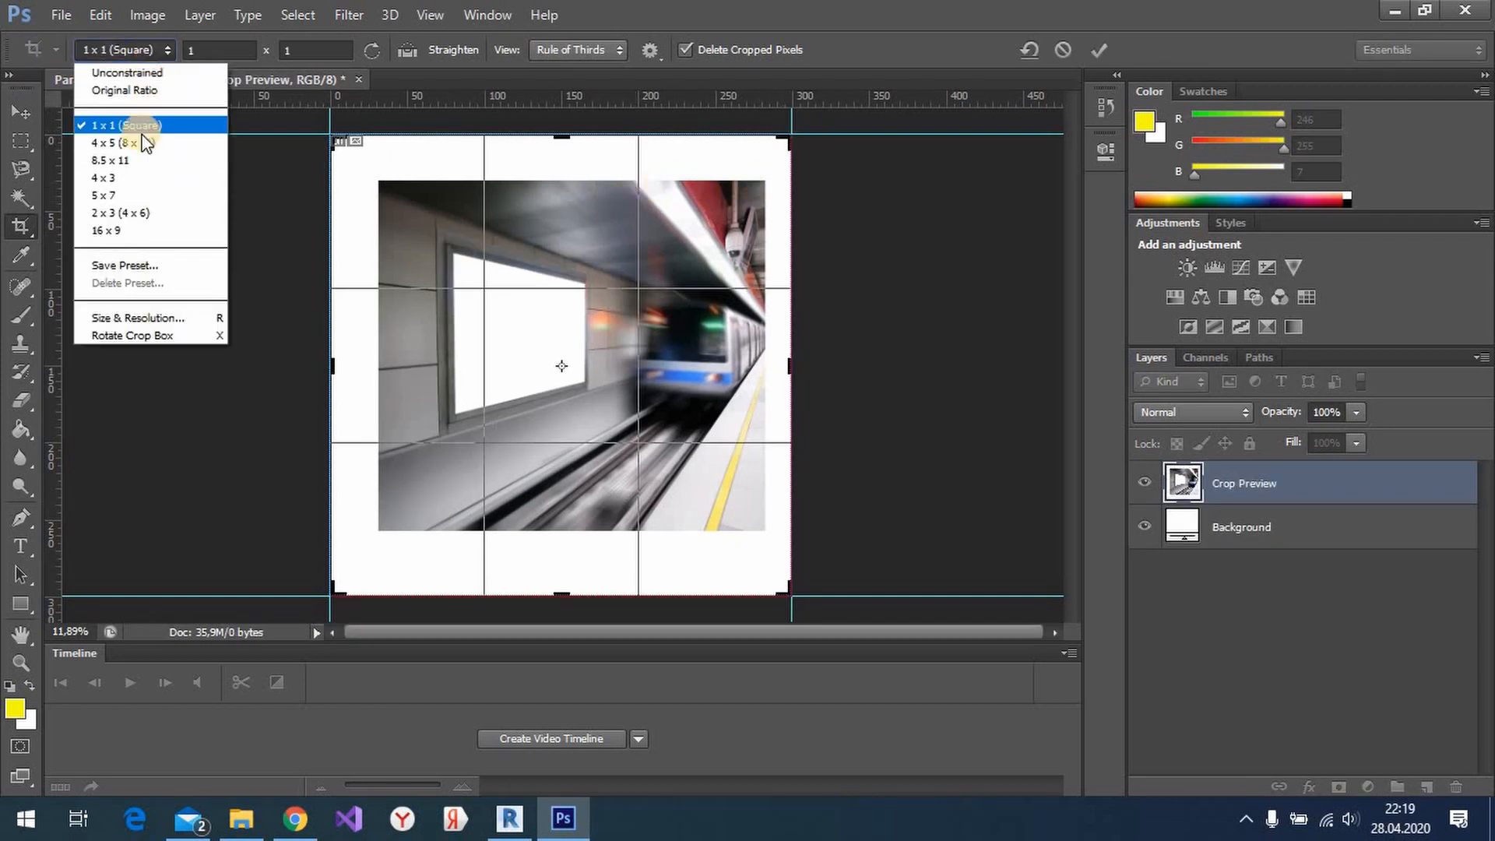
pyautogui.click(130, 181)
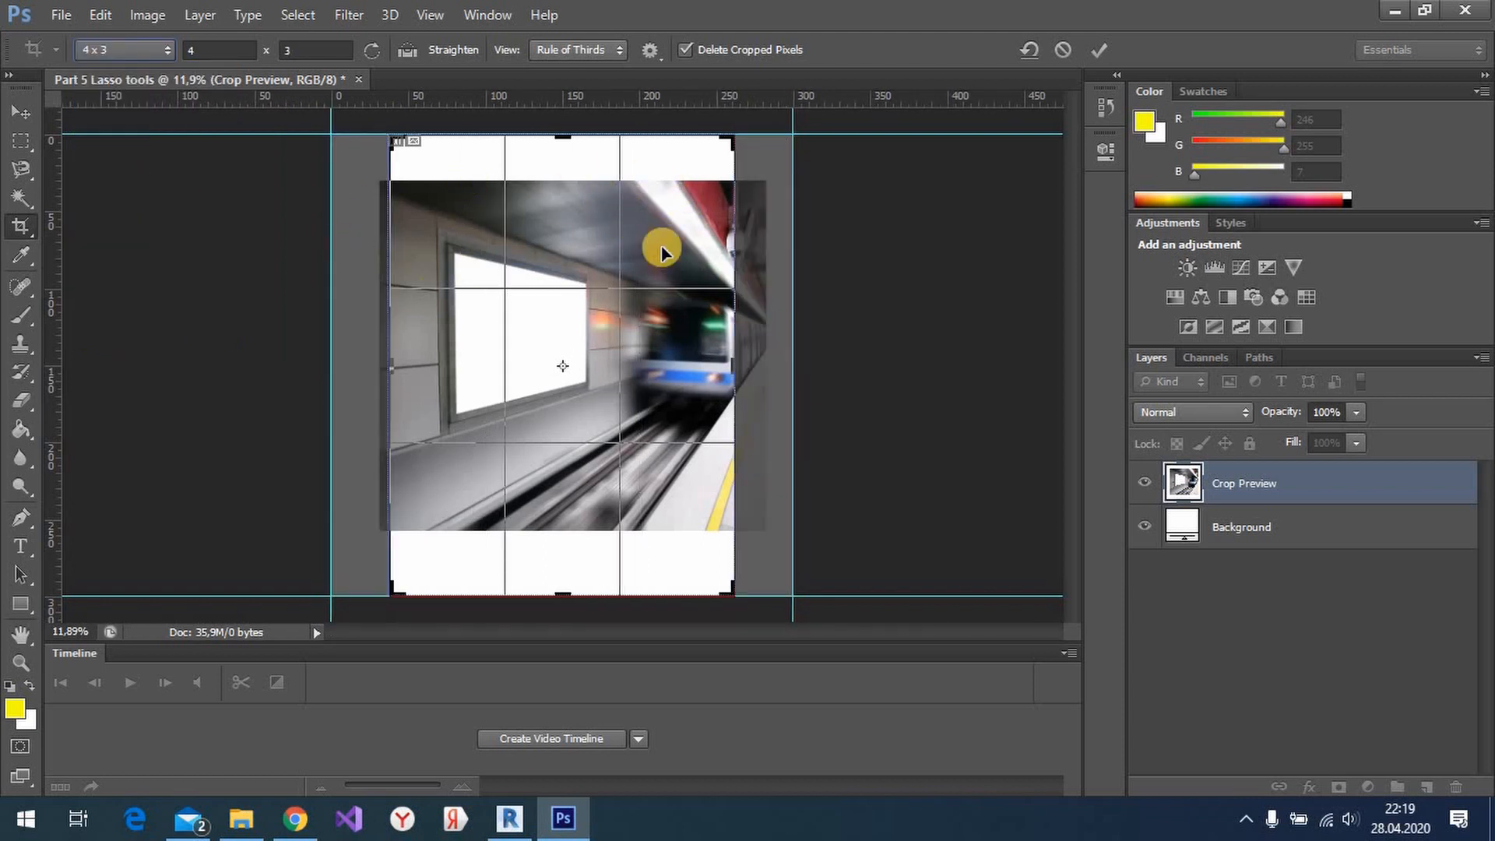
pyautogui.press('Return')
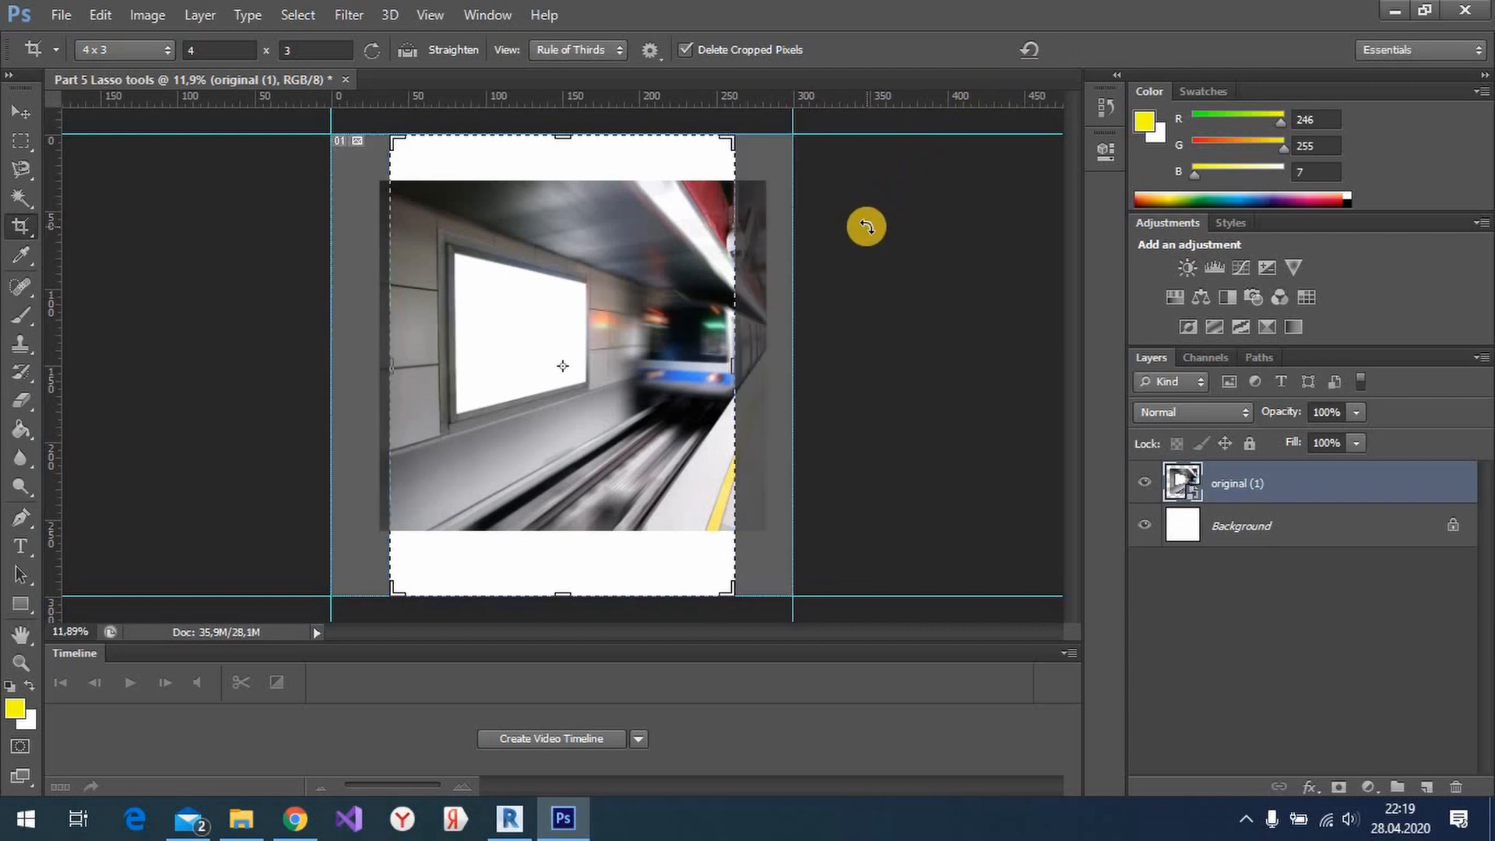
pyautogui.press('Delete')
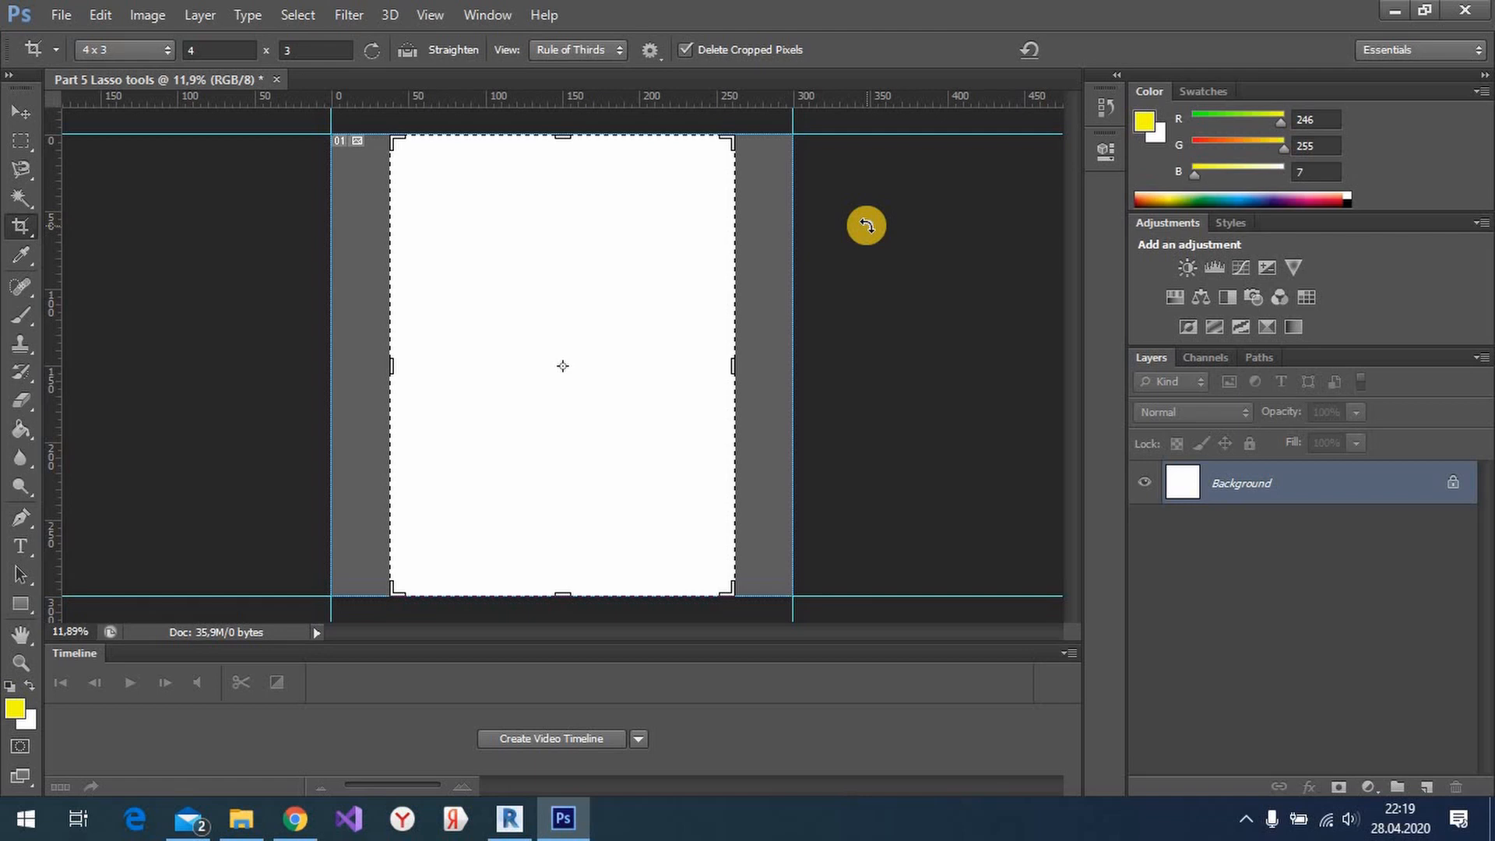
pyautogui.hotkey('ctrl', 'z')
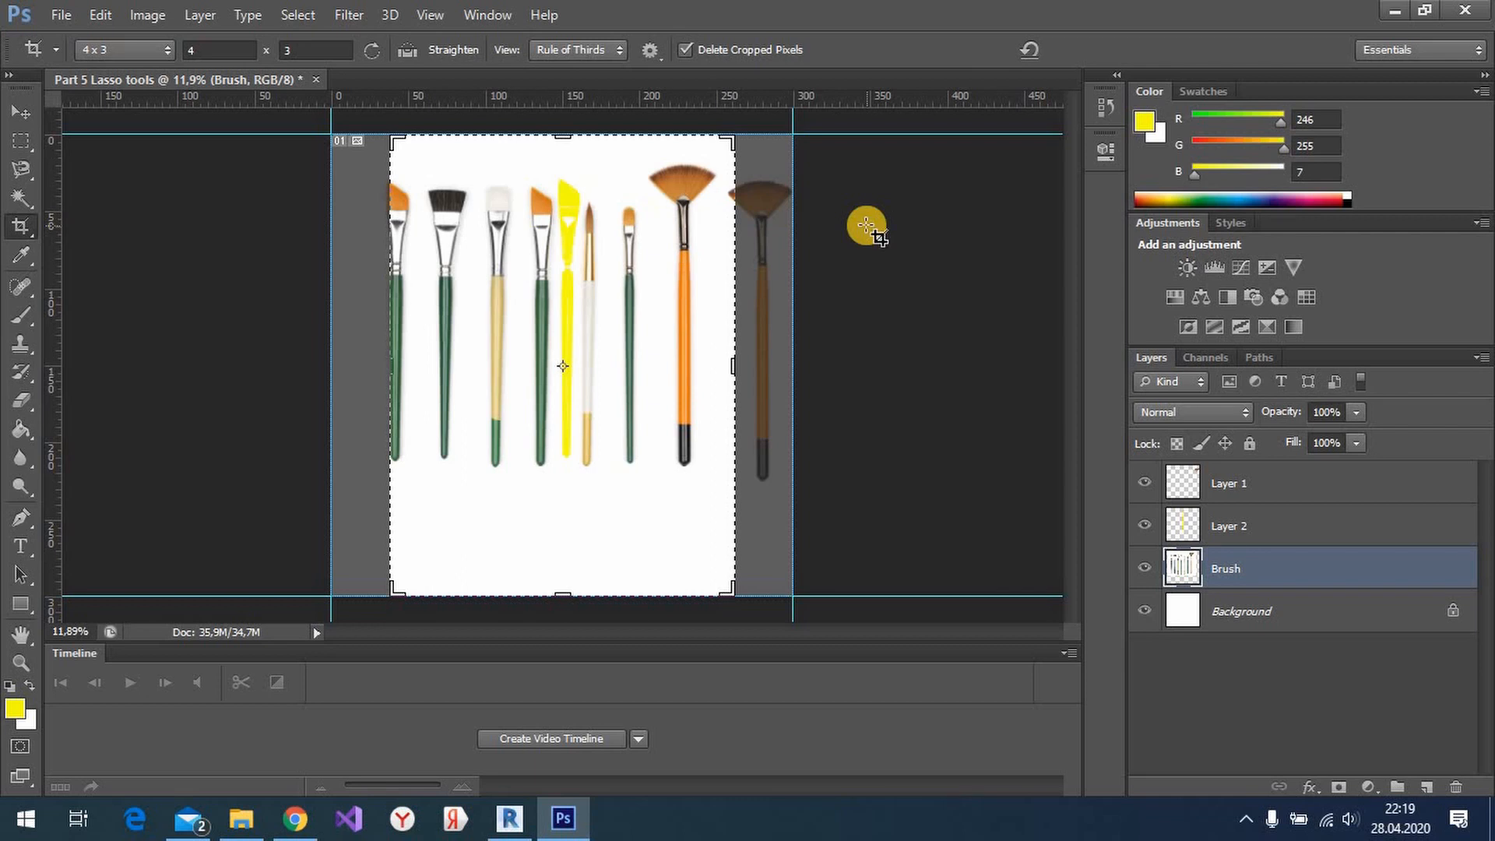
pyautogui.hotkey('ctrl', 'alt', 'z')
pyautogui.hotkey('ctrl', 'alt', 'z')
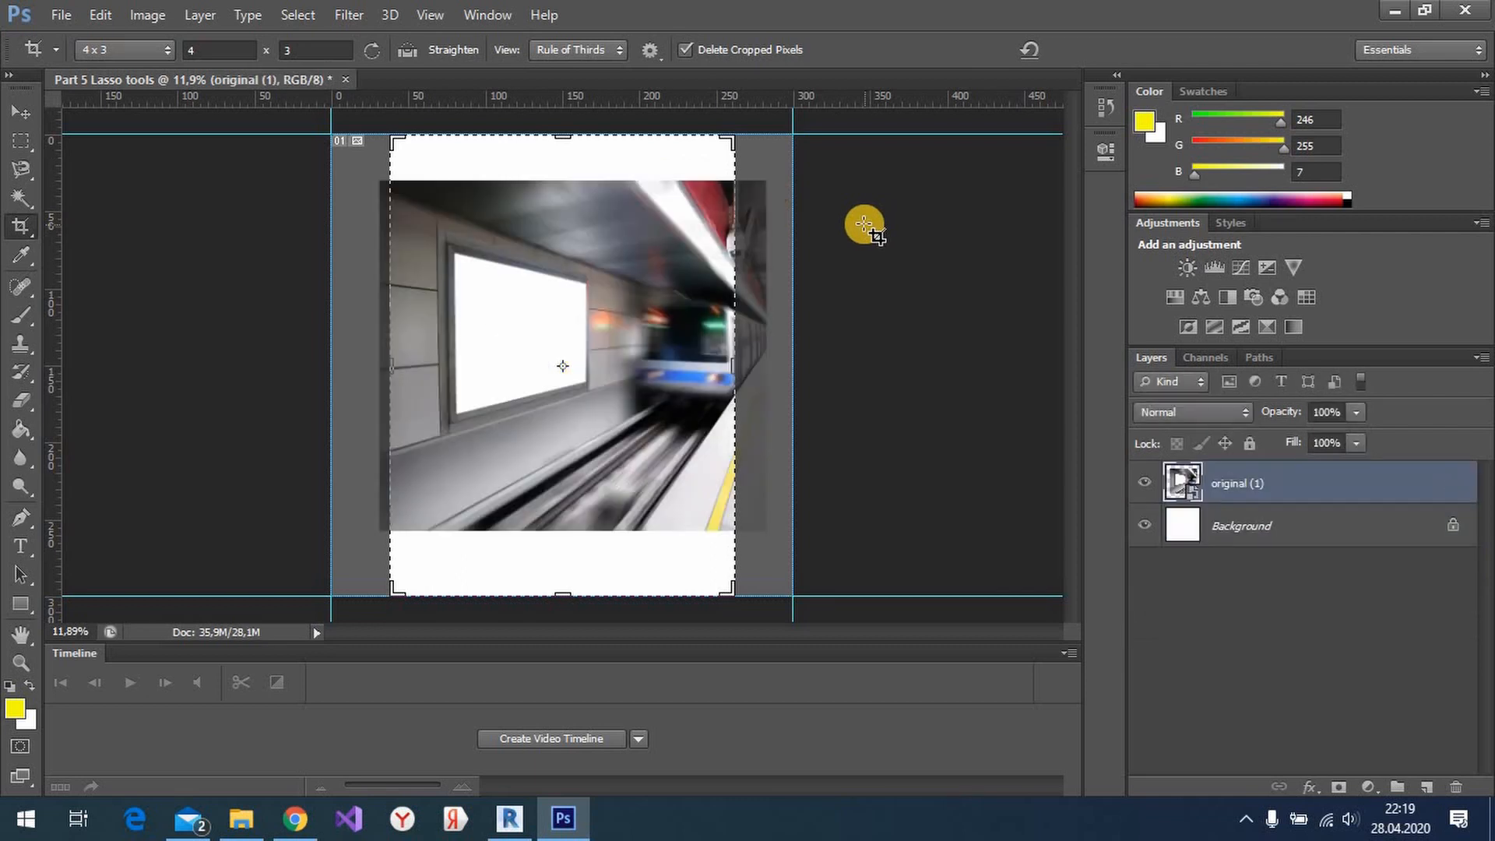
# - Apply the 4 x 3 crop to the canvas and delete the original (1) photo layer
pyautogui.hotkey('ctrl', 'alt', 'z')
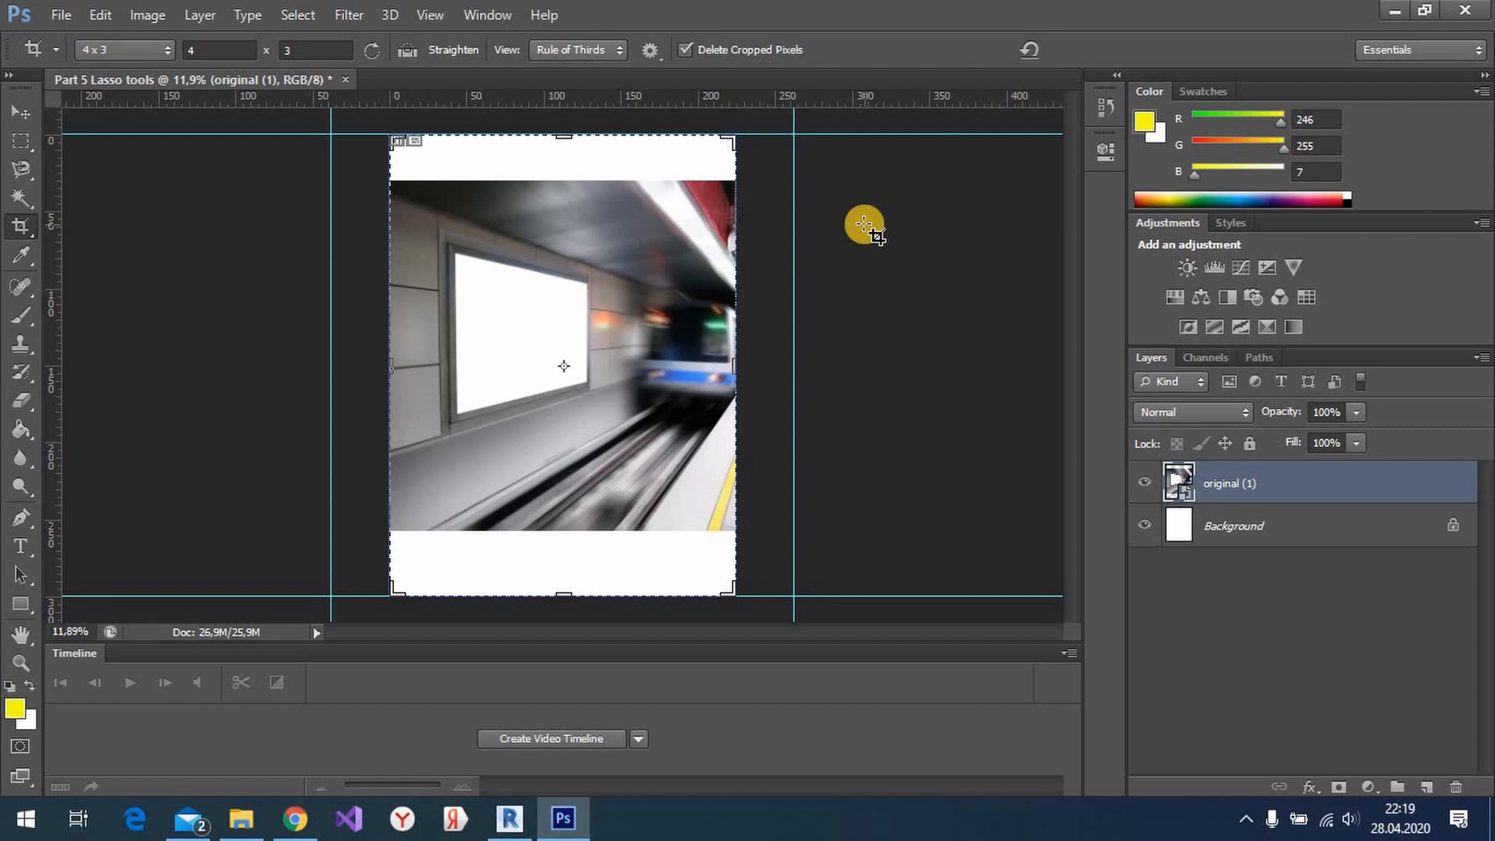
pyautogui.rightClick(1291, 484)
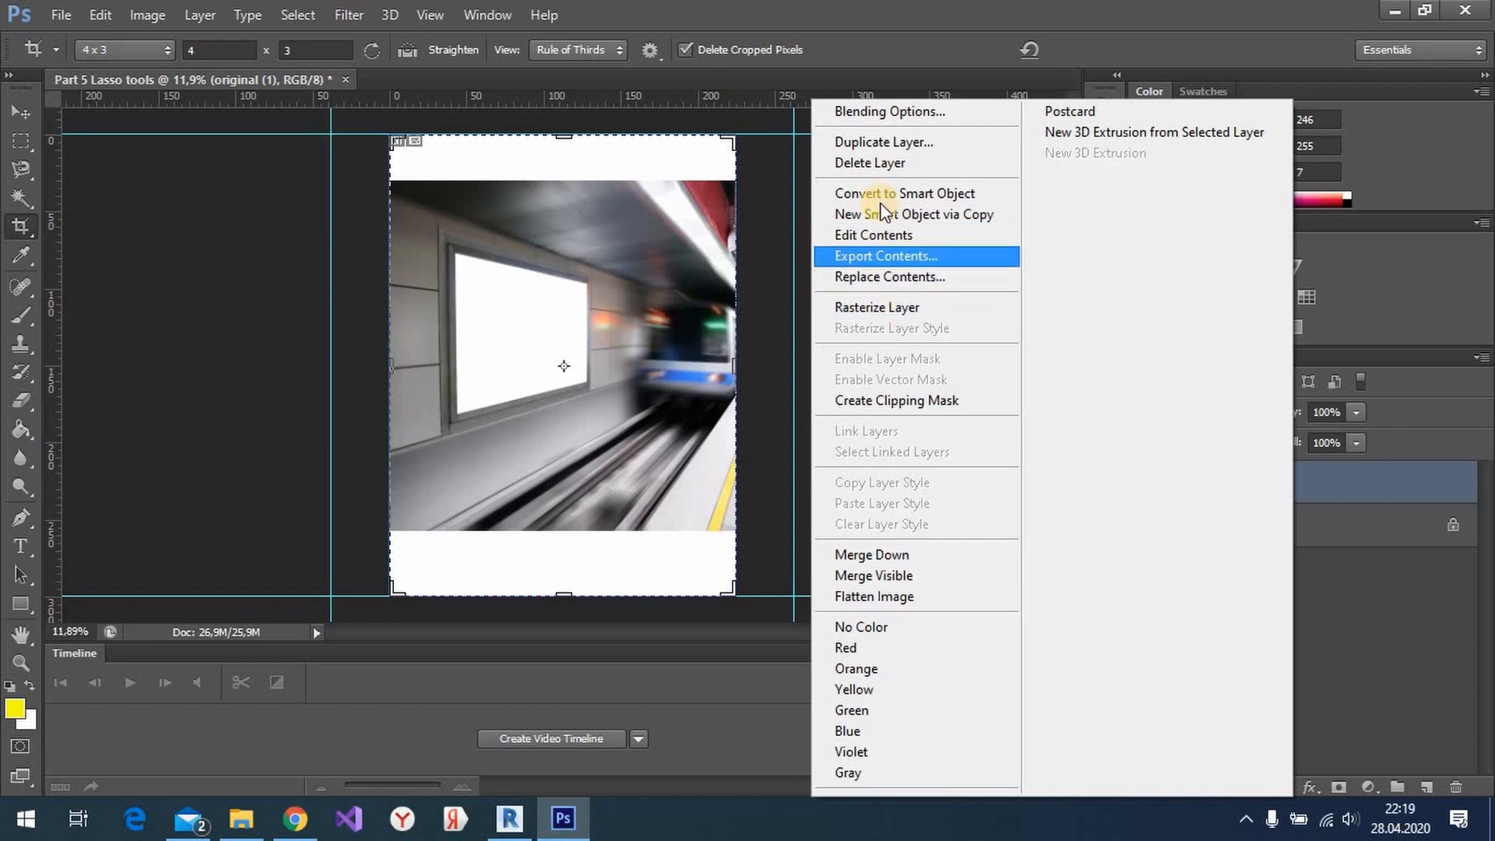
pyautogui.click(877, 161)
pyautogui.click(695, 334)
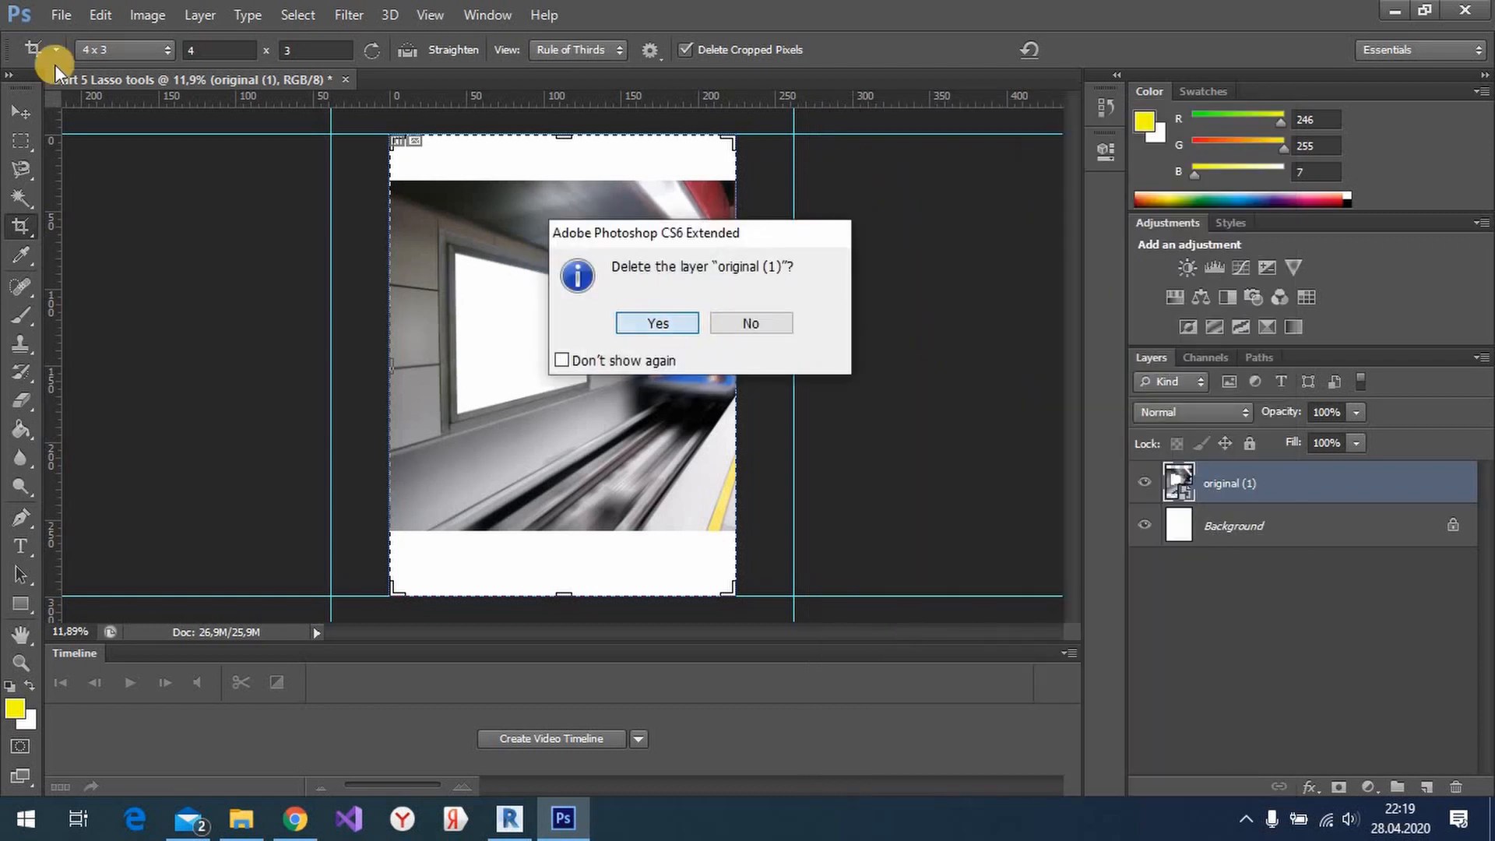
# - Place original (1).jpg on the canvas and enlarge it to fill most of the page width
pyautogui.click(59, 16)
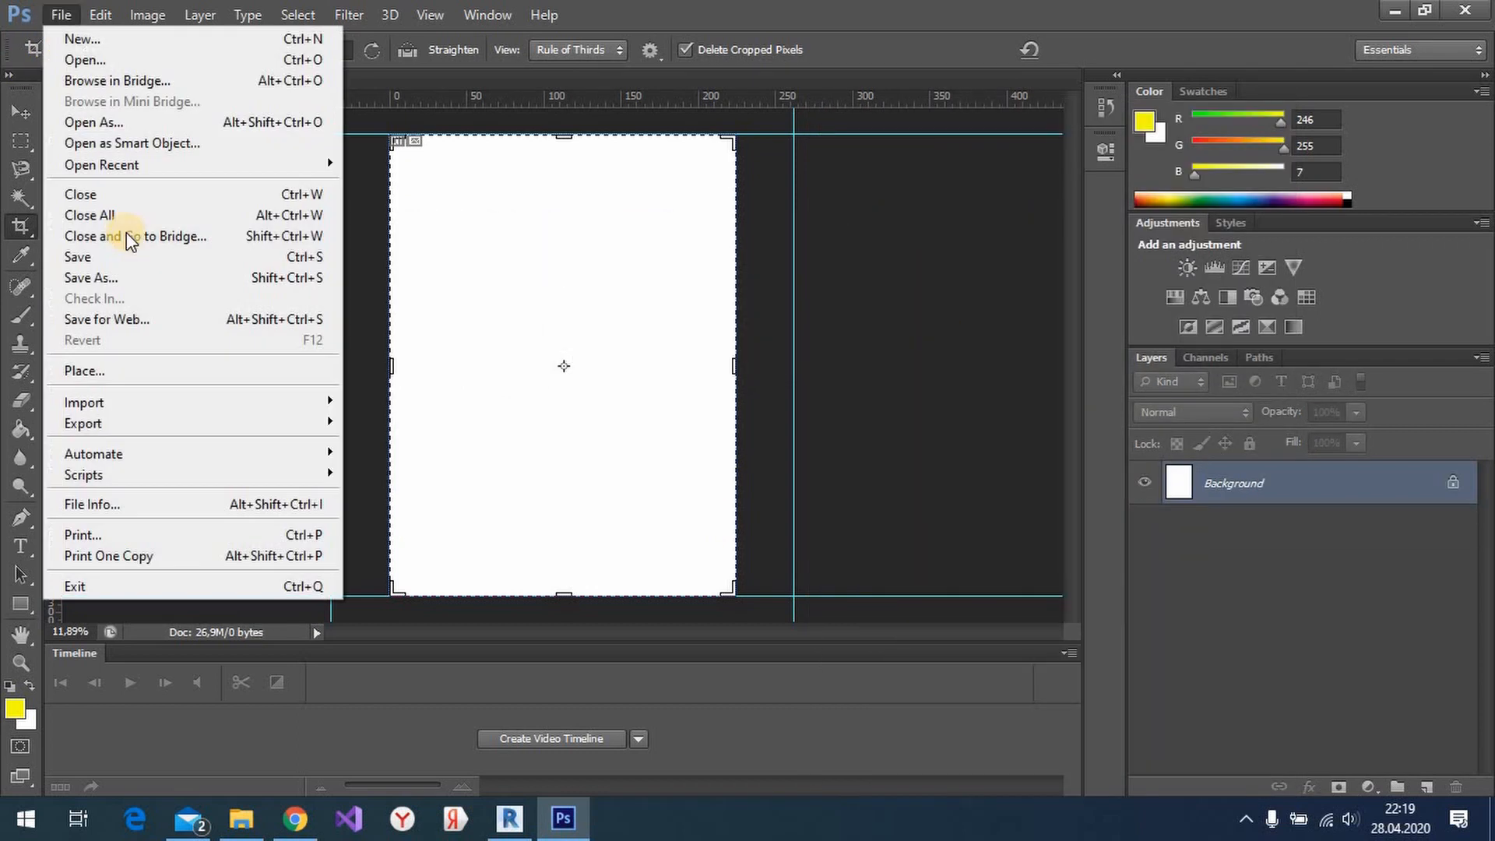
pyautogui.click(127, 375)
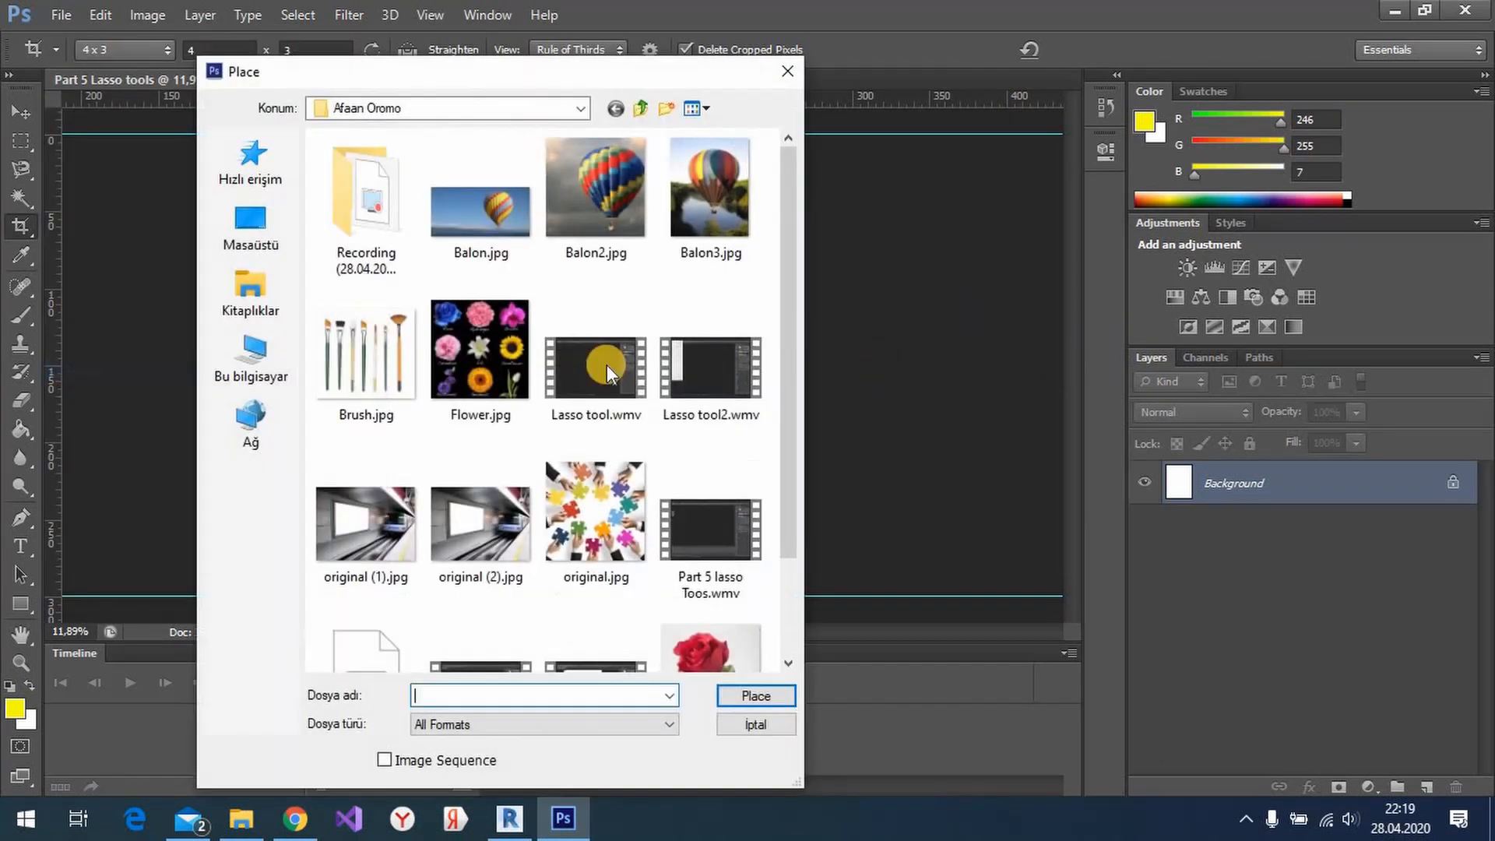
pyautogui.click(371, 505)
pyautogui.click(749, 695)
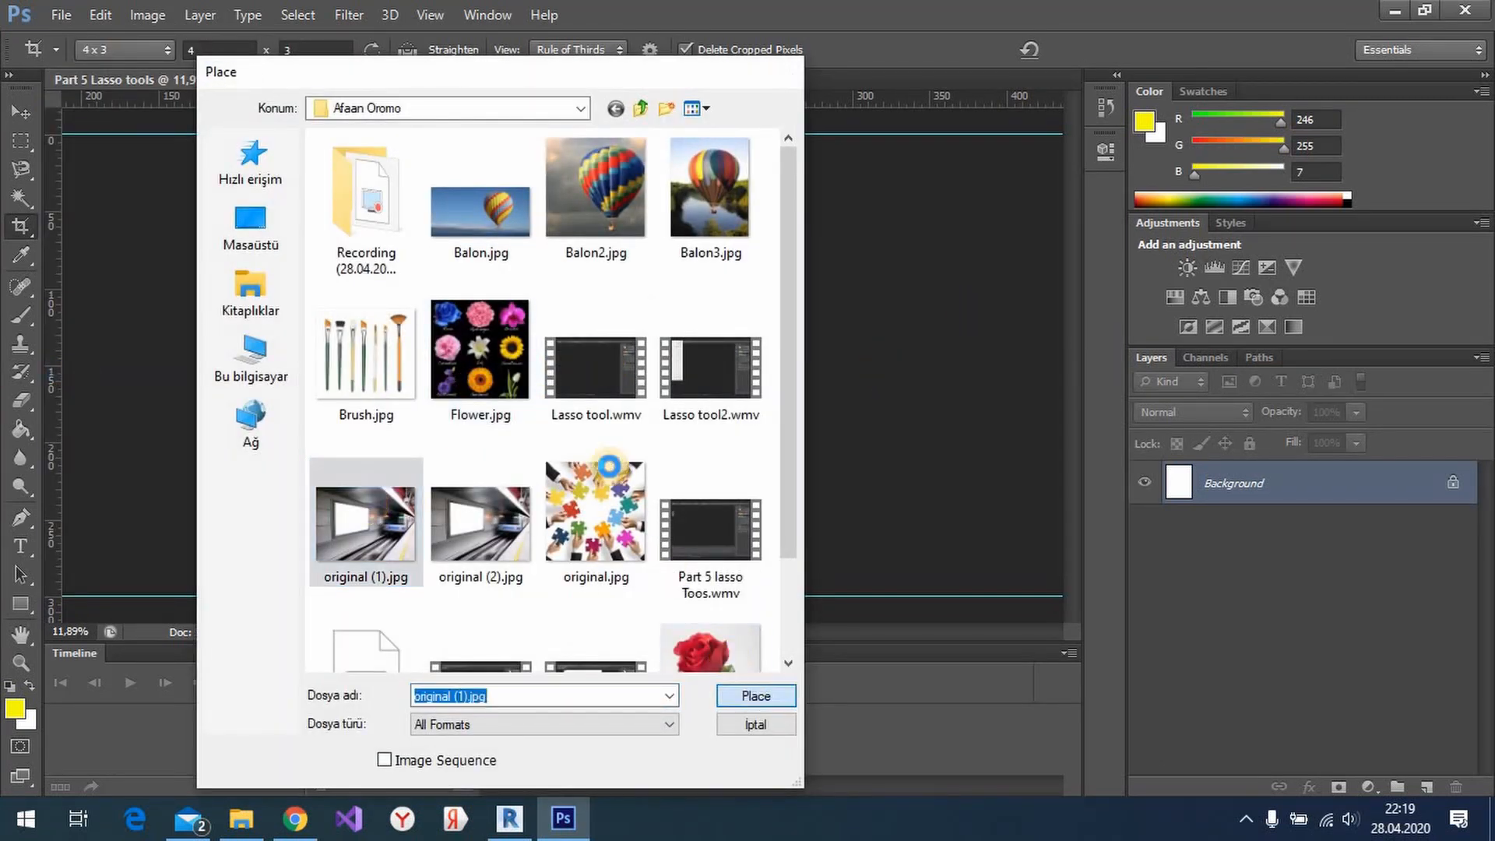
pyautogui.moveTo(678, 278); pyautogui.dragTo(724, 173)
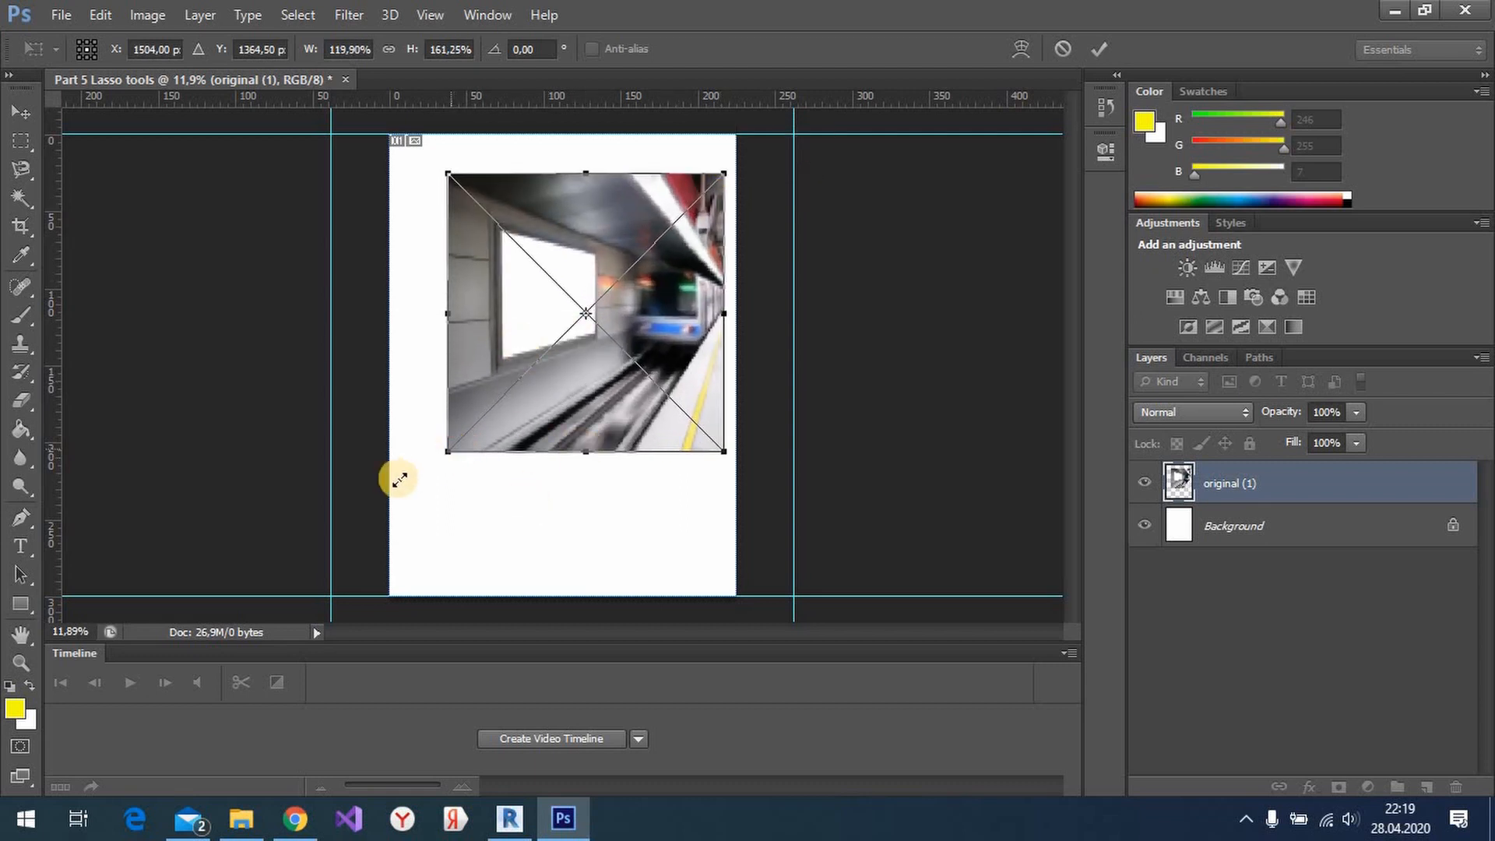
pyautogui.moveTo(448, 451); pyautogui.dragTo(417, 498)
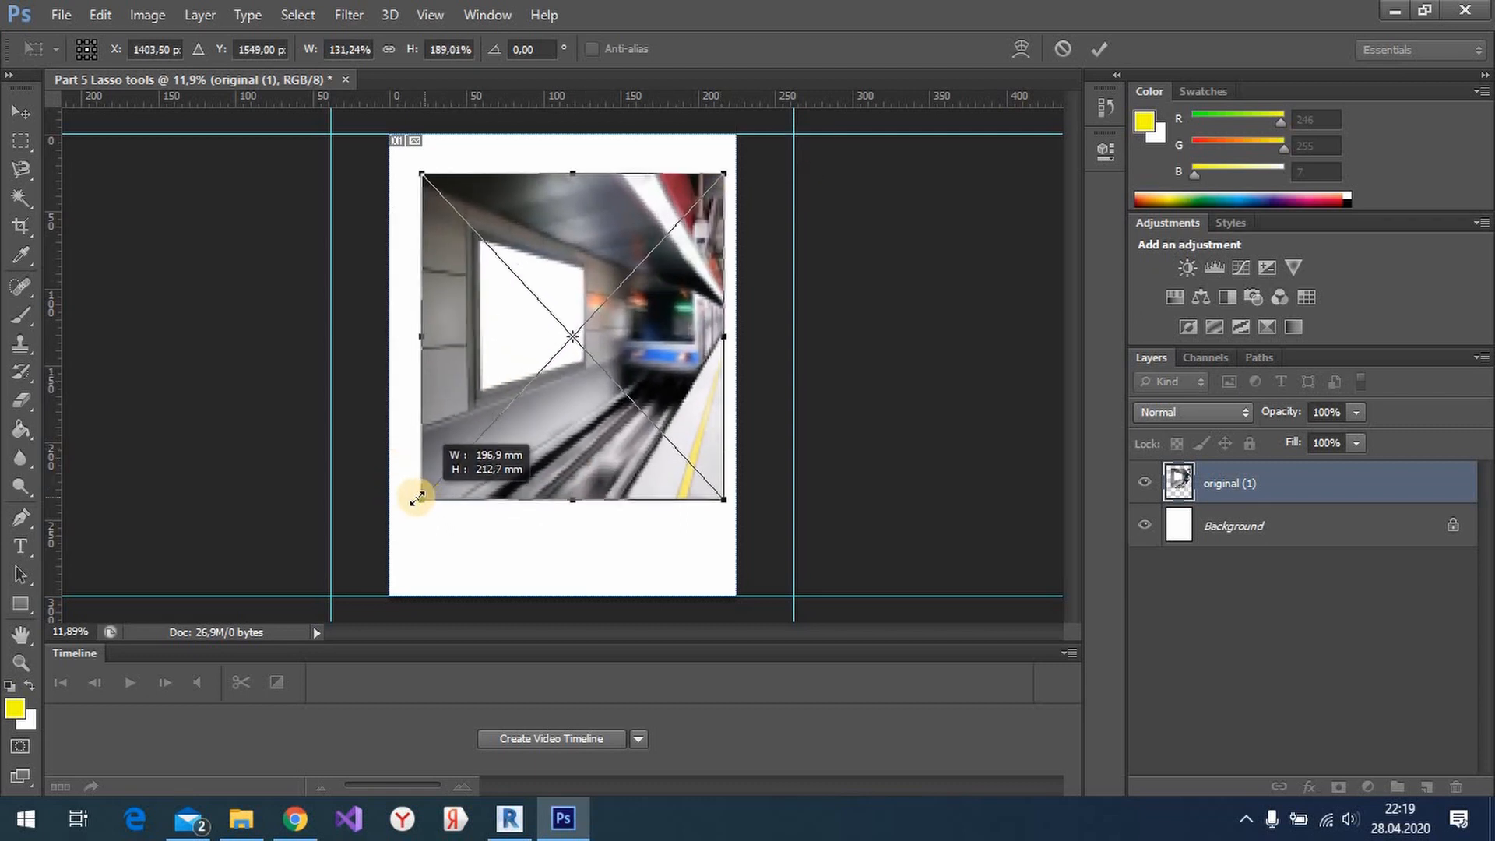
pyautogui.click(1099, 49)
# - Crop the canvas to a square using a custom ratio of 200 x 200
pyautogui.press('c')
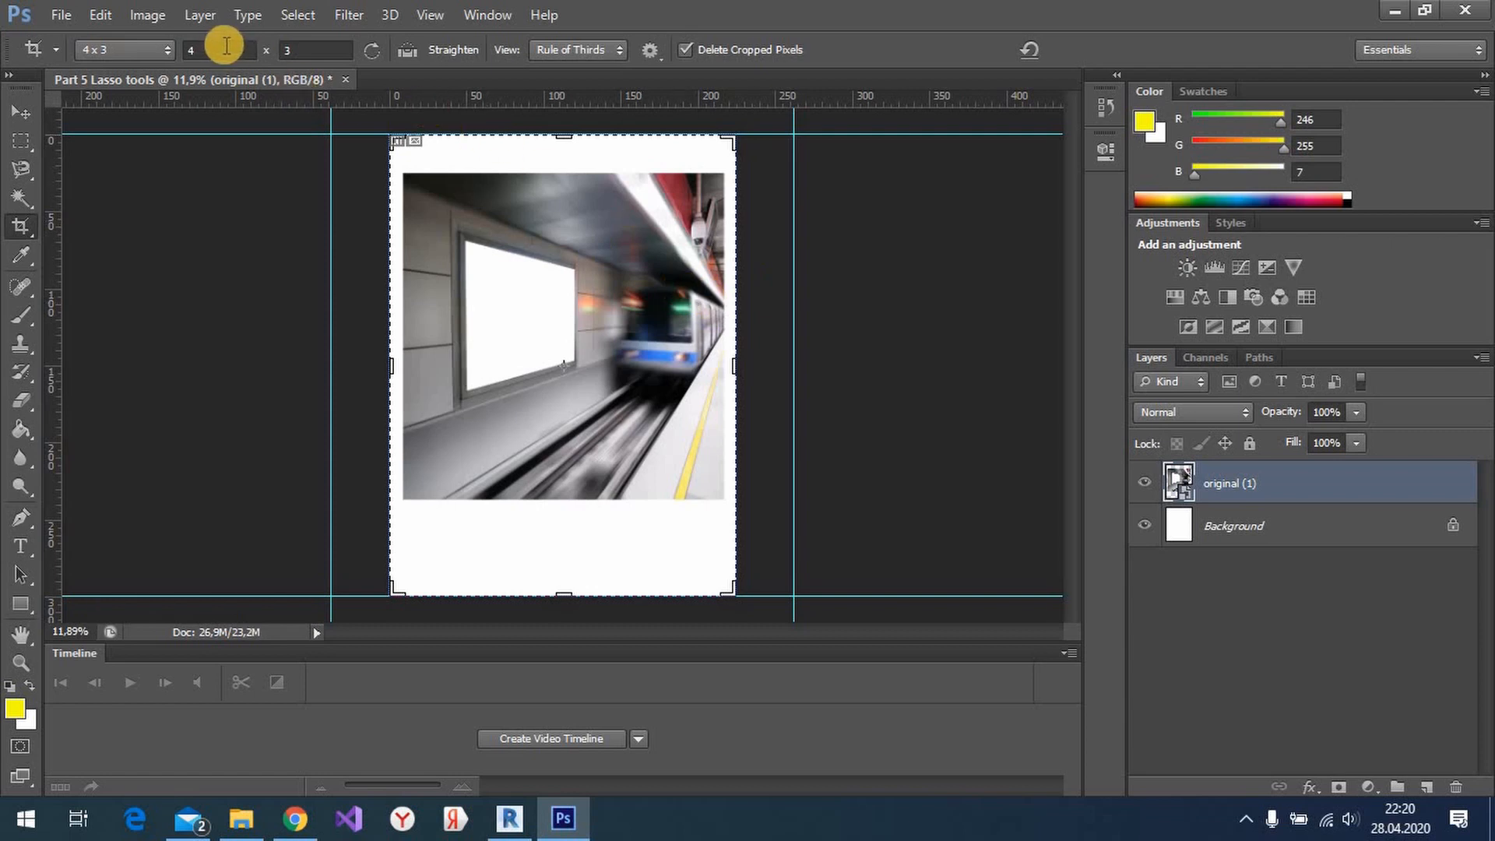
pyautogui.click(95, 49)
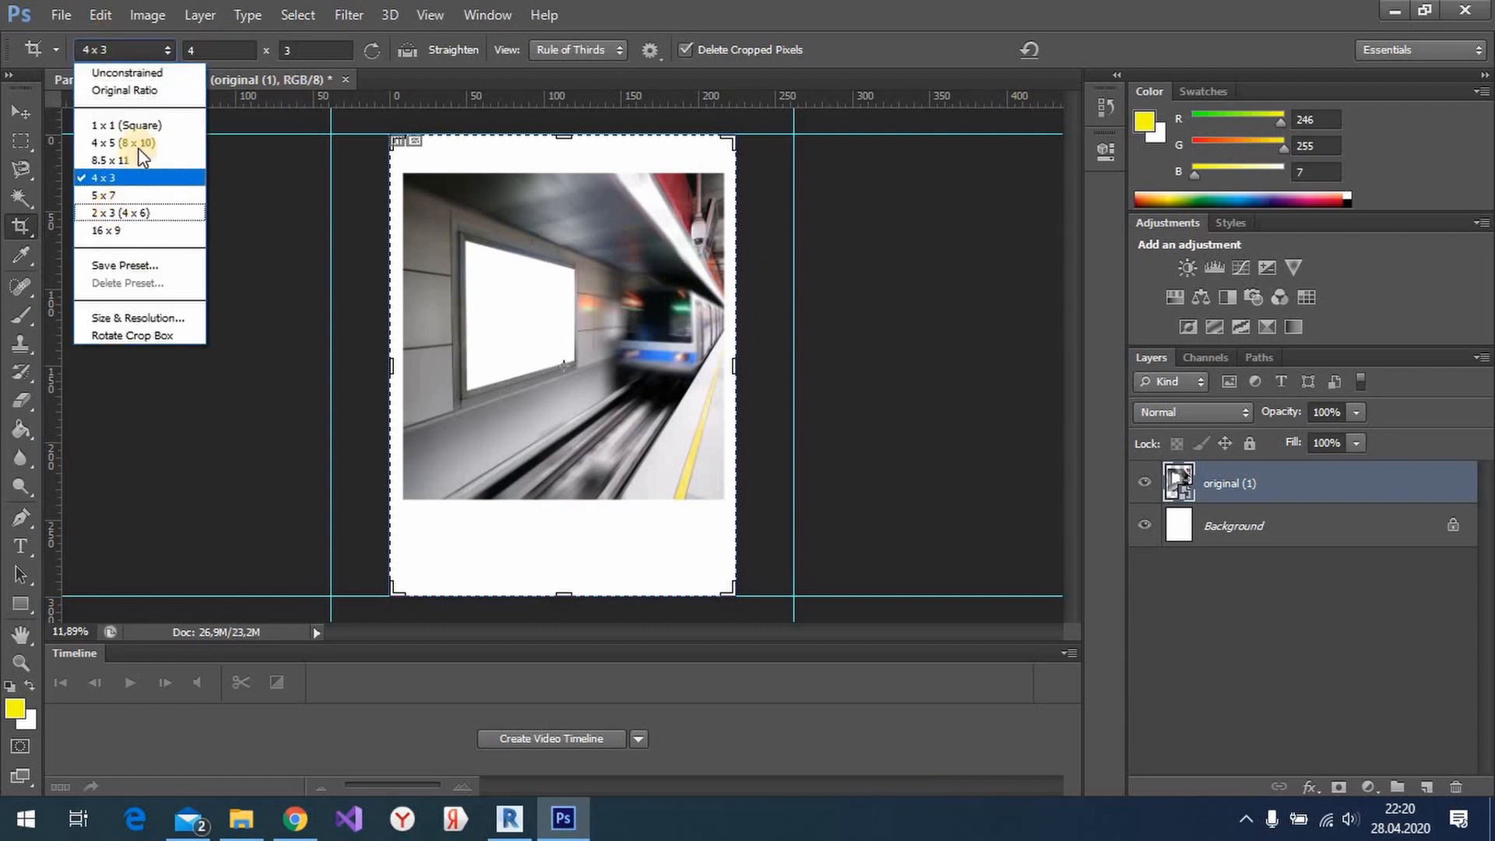
pyautogui.click(199, 45)
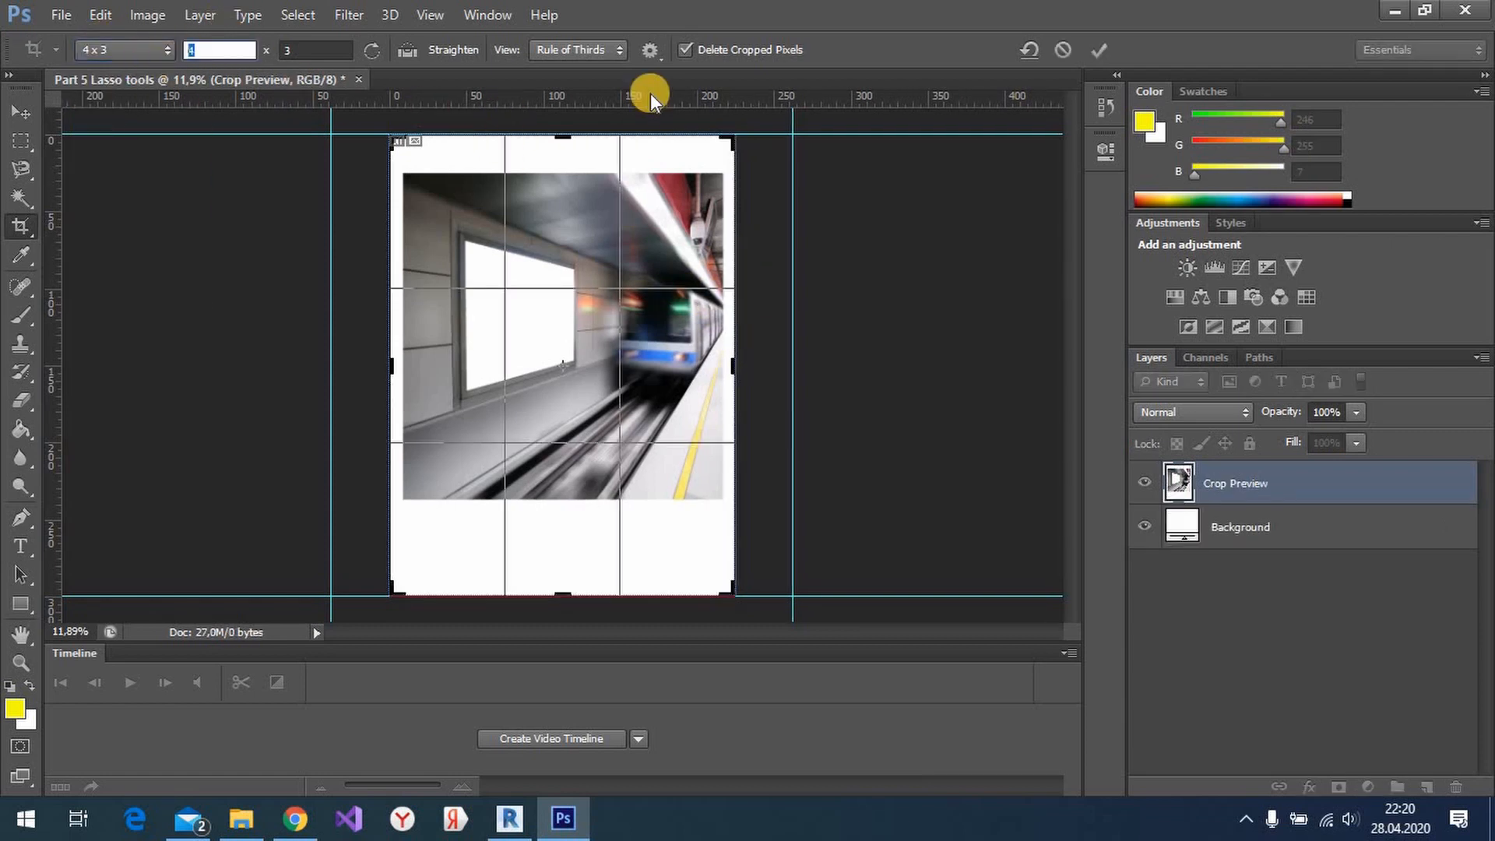
pyautogui.write('200')
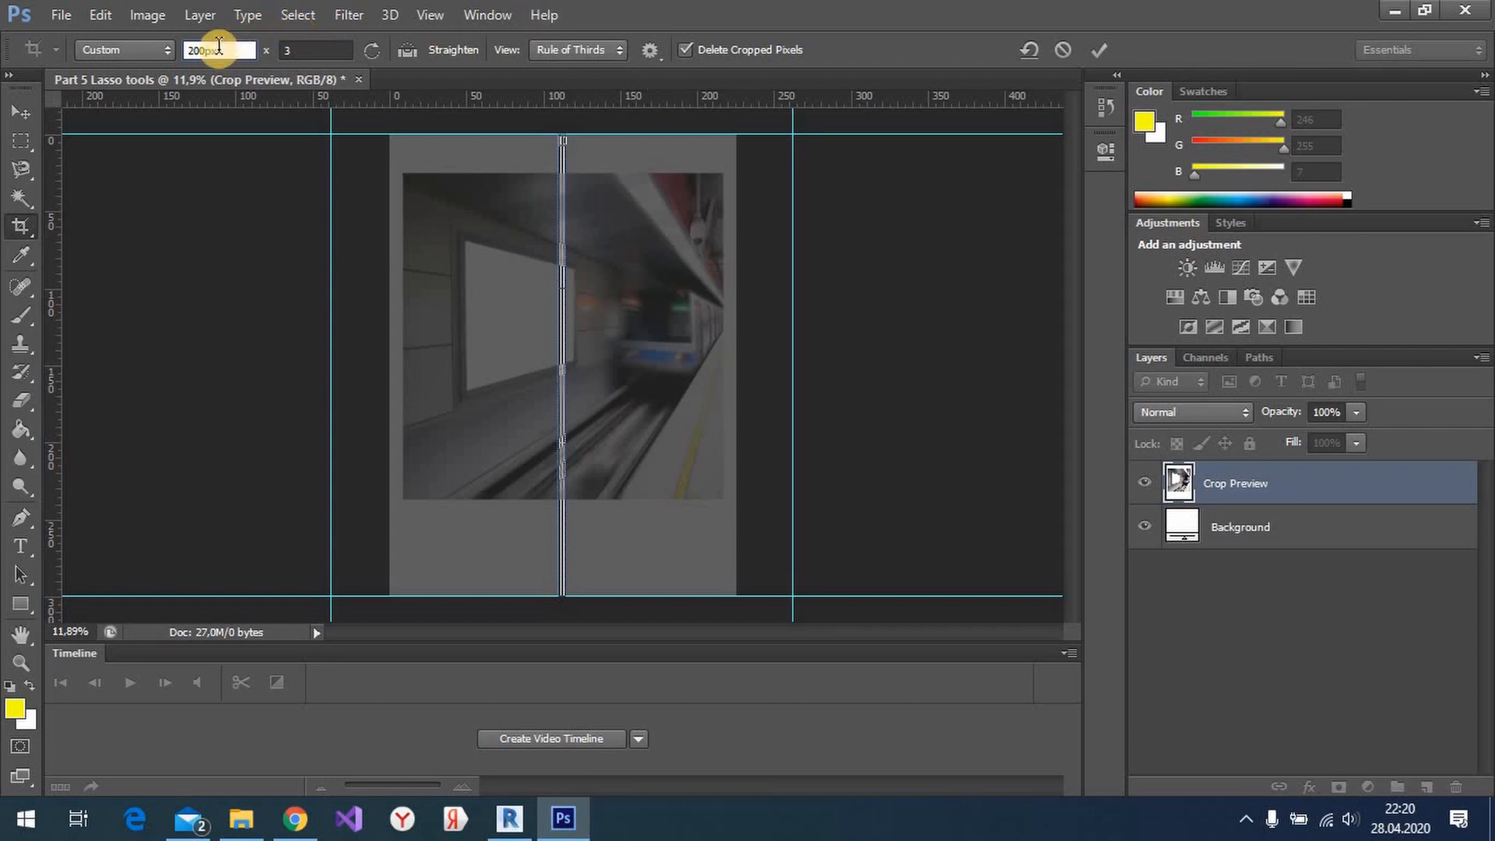
pyautogui.moveTo(219, 50); pyautogui.dragTo(205, 50)
pyautogui.click(304, 50)
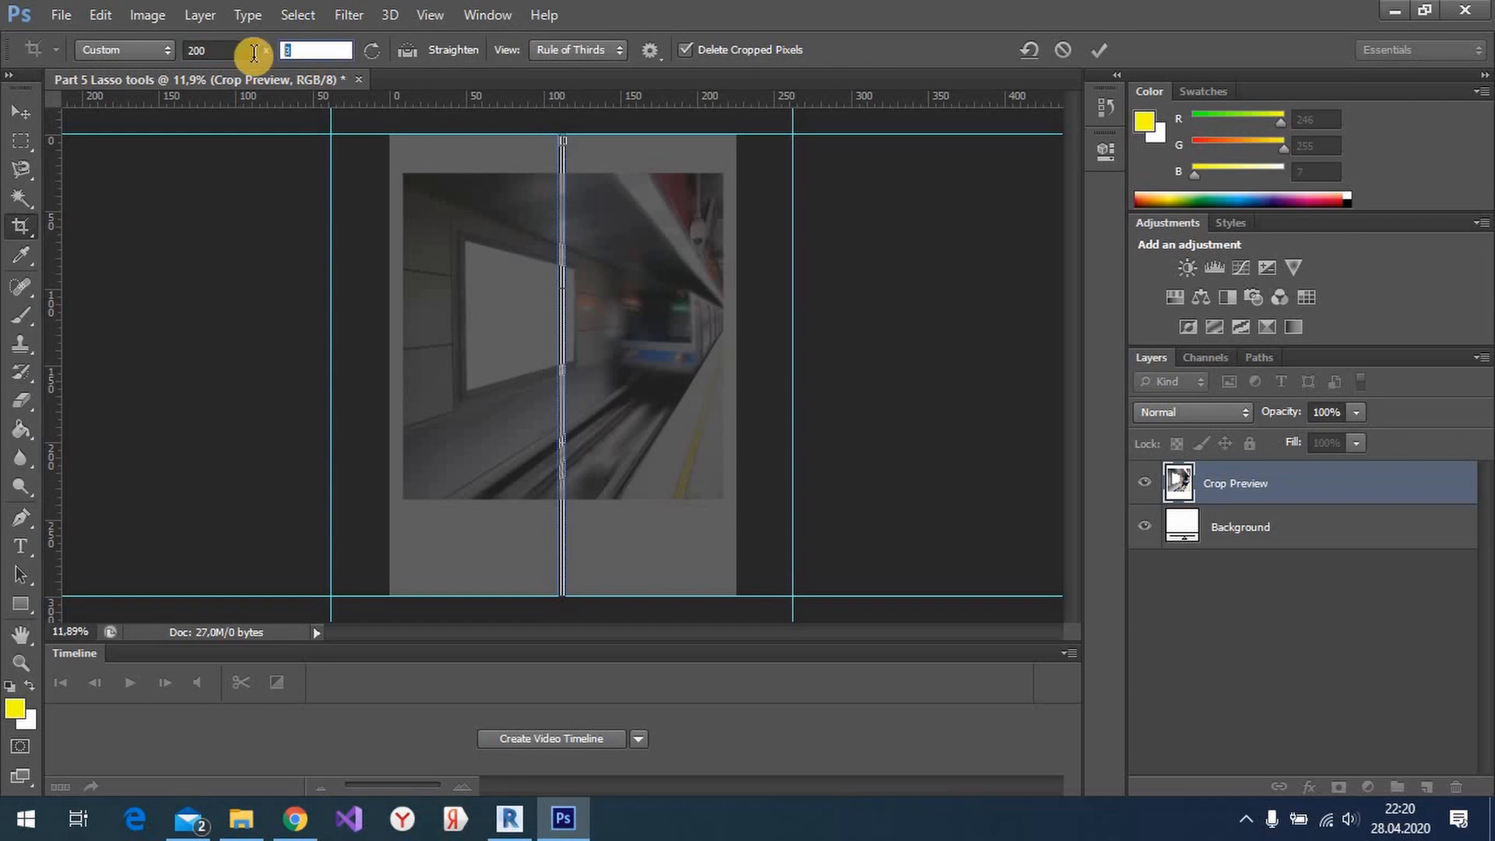
pyautogui.write('200')
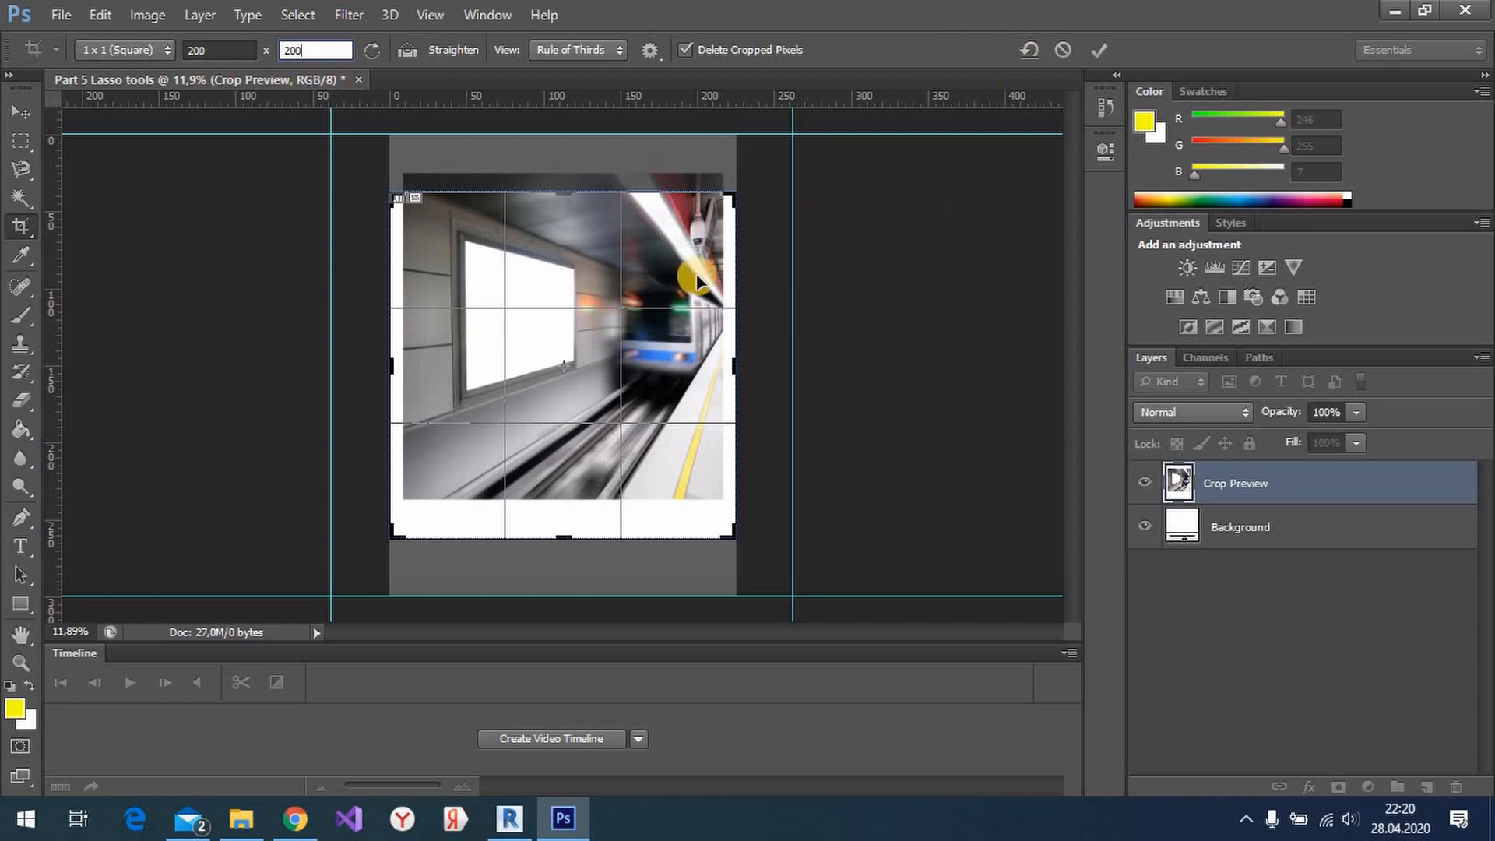
pyautogui.doubleClick(555, 274)
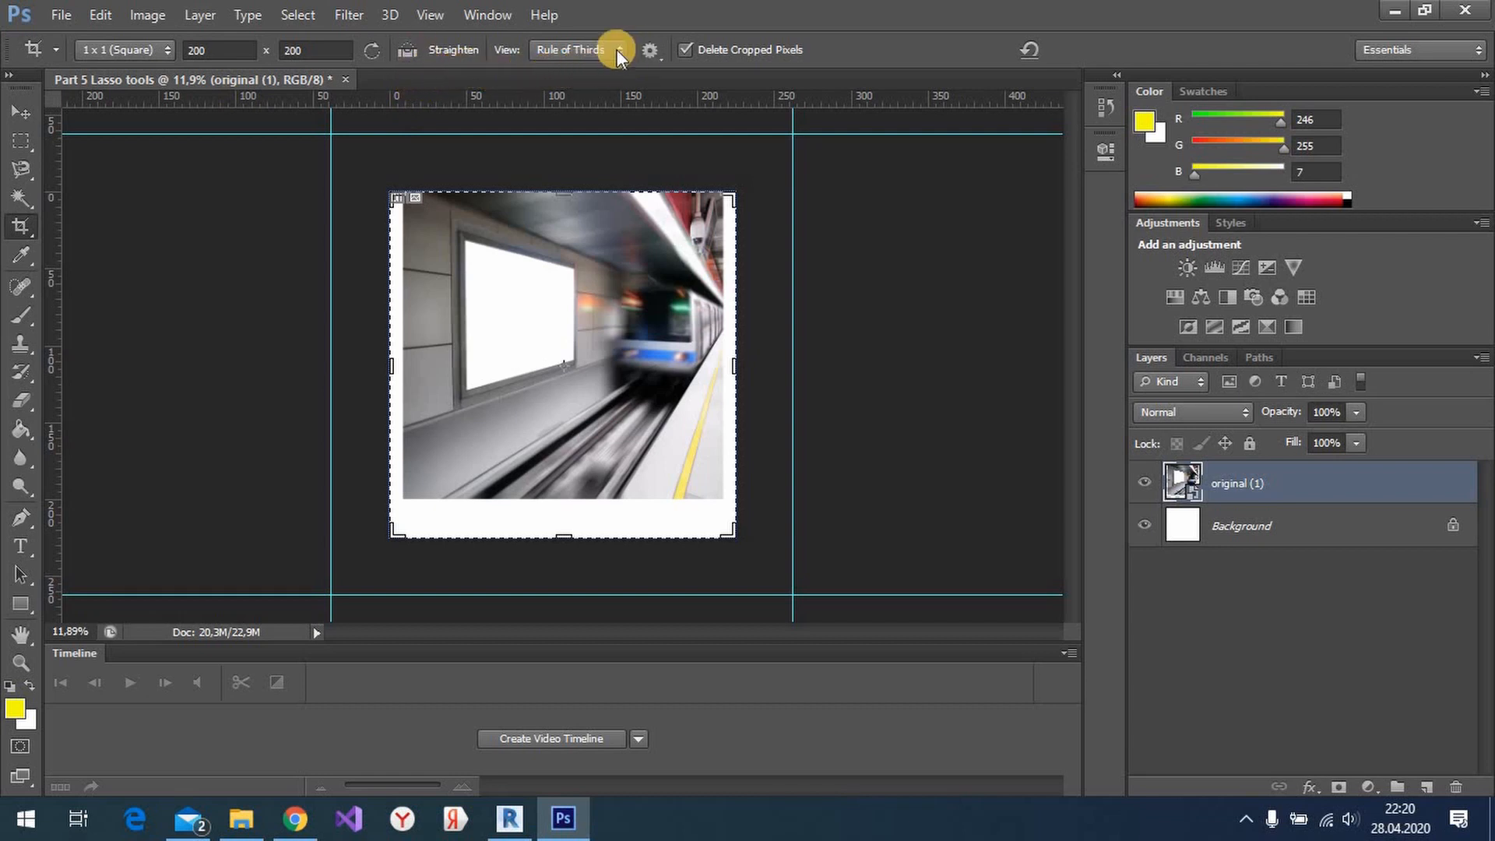
# - Set the crop overlay to Grid and try it by shifting the image about 12 mm down and shrinking the crop box
pyautogui.click(576, 47)
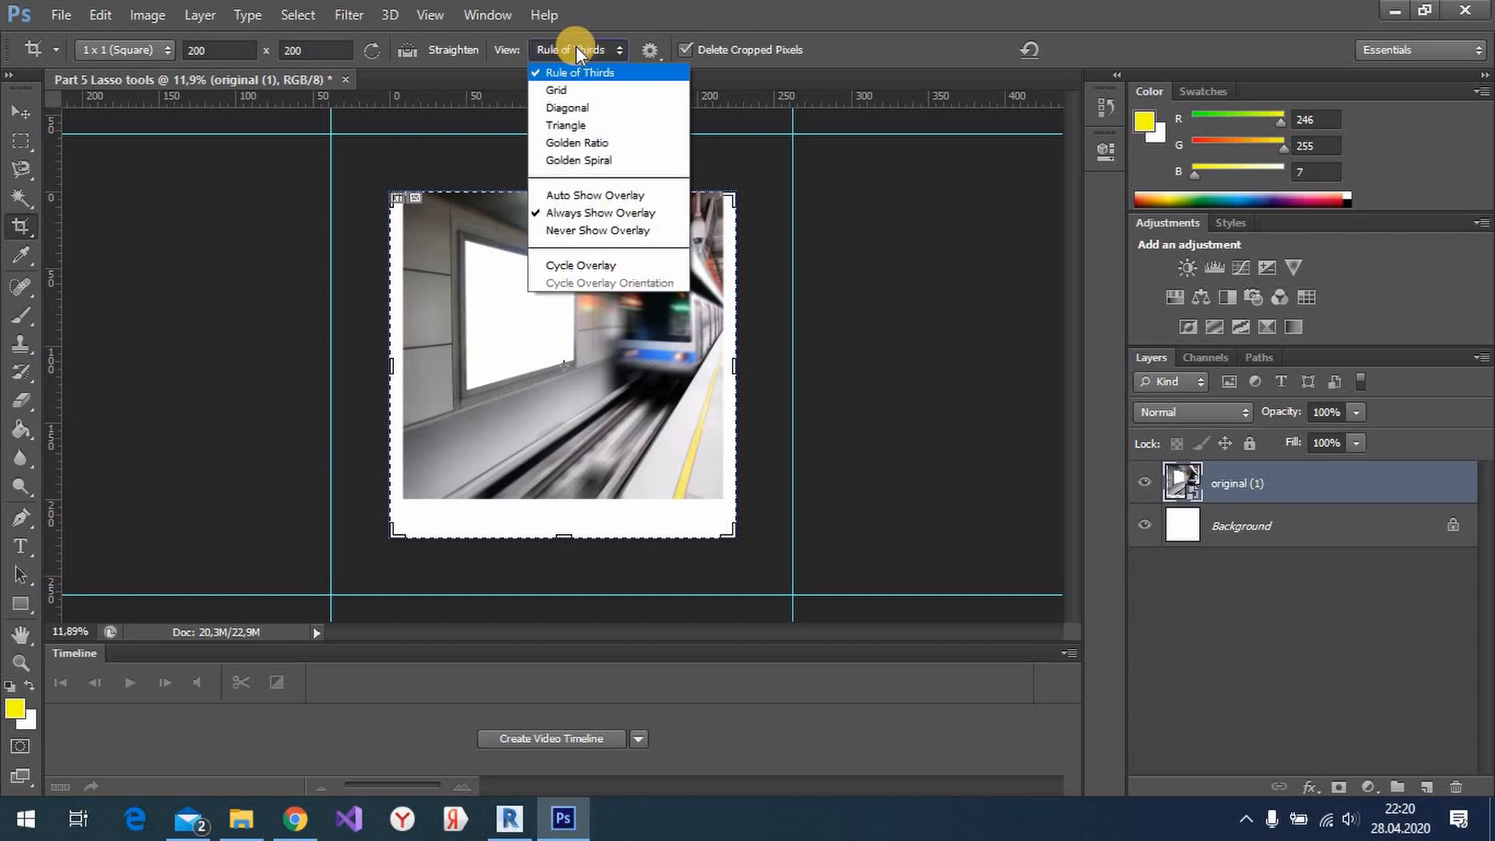
pyautogui.click(559, 90)
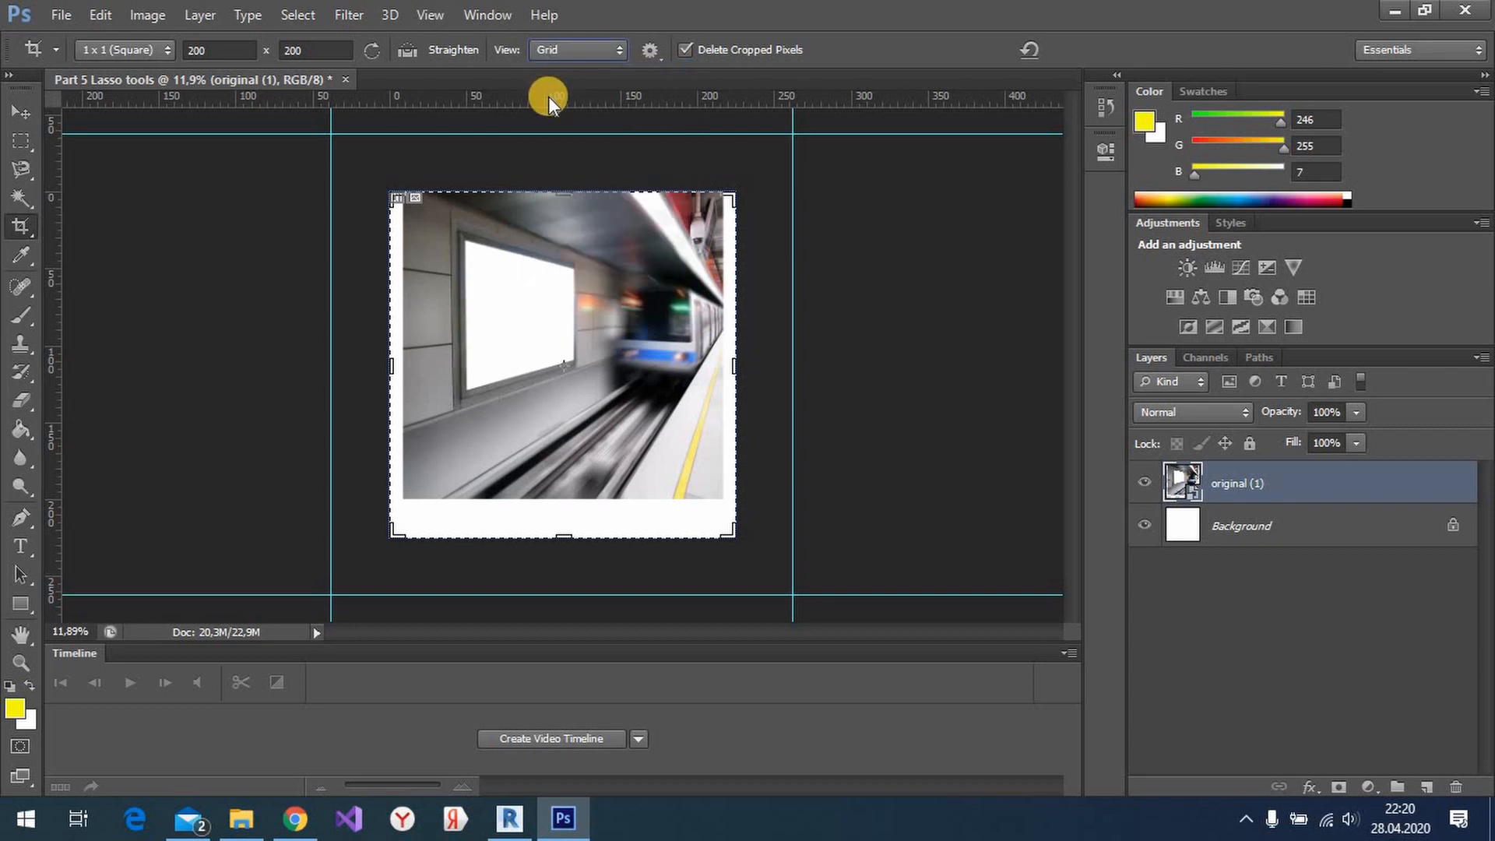
pyautogui.click(561, 300)
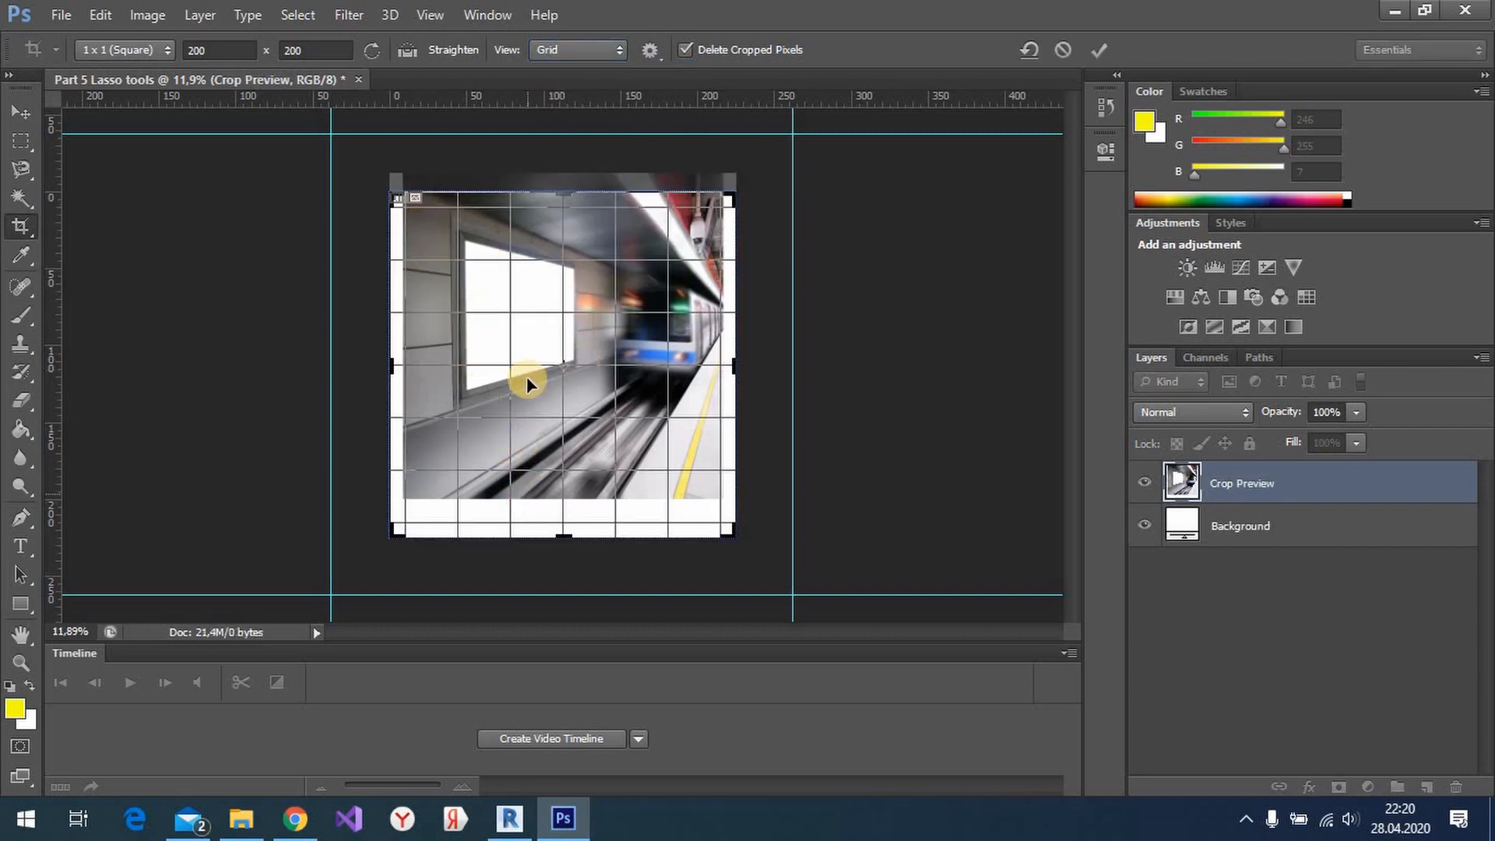
pyautogui.moveTo(530, 355); pyautogui.dragTo(530, 374)
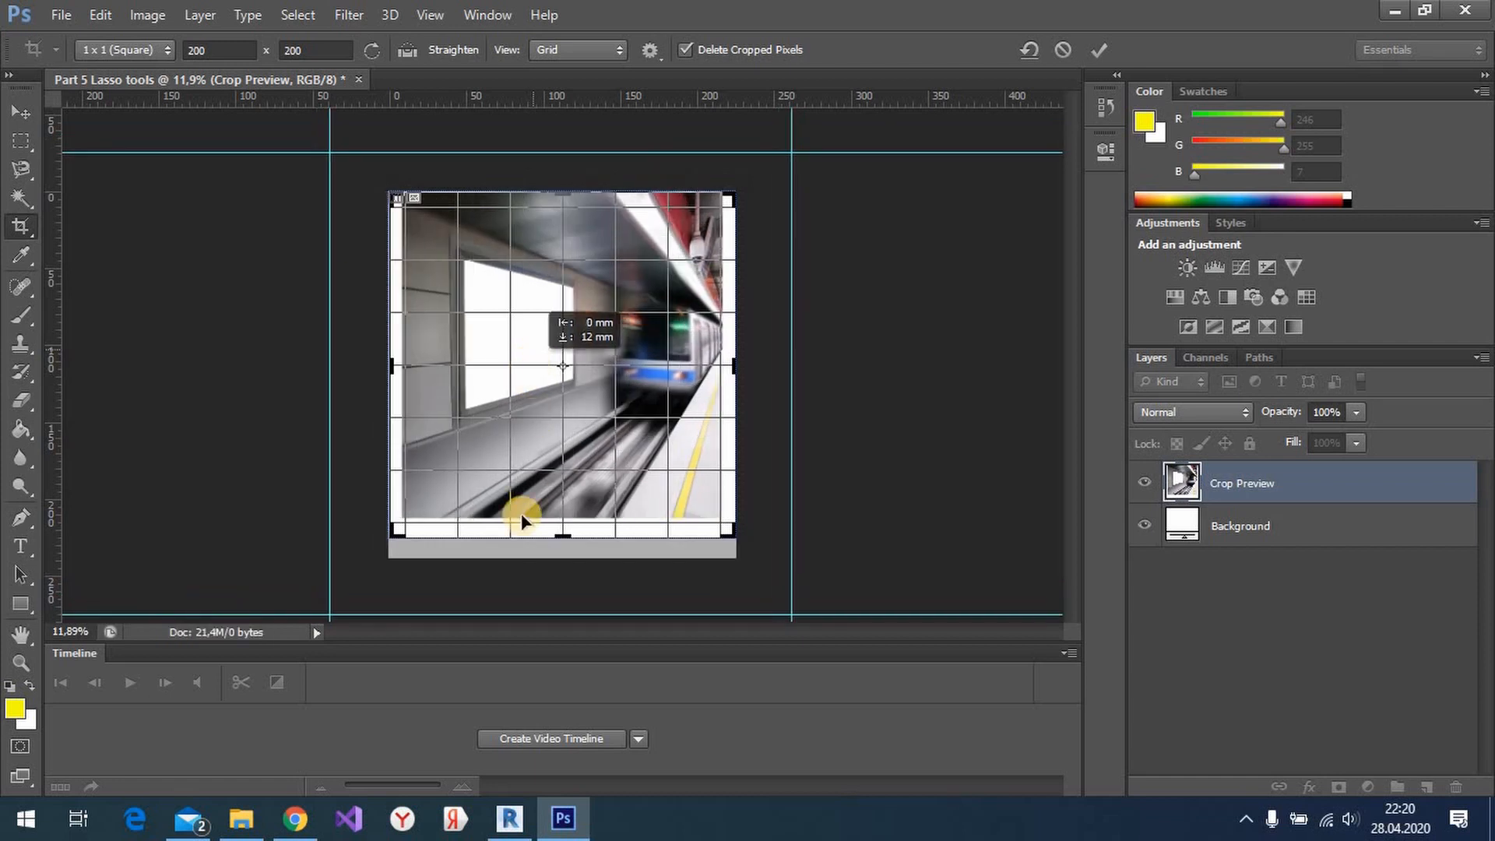
pyautogui.moveTo(727, 529); pyautogui.dragTo(711, 500)
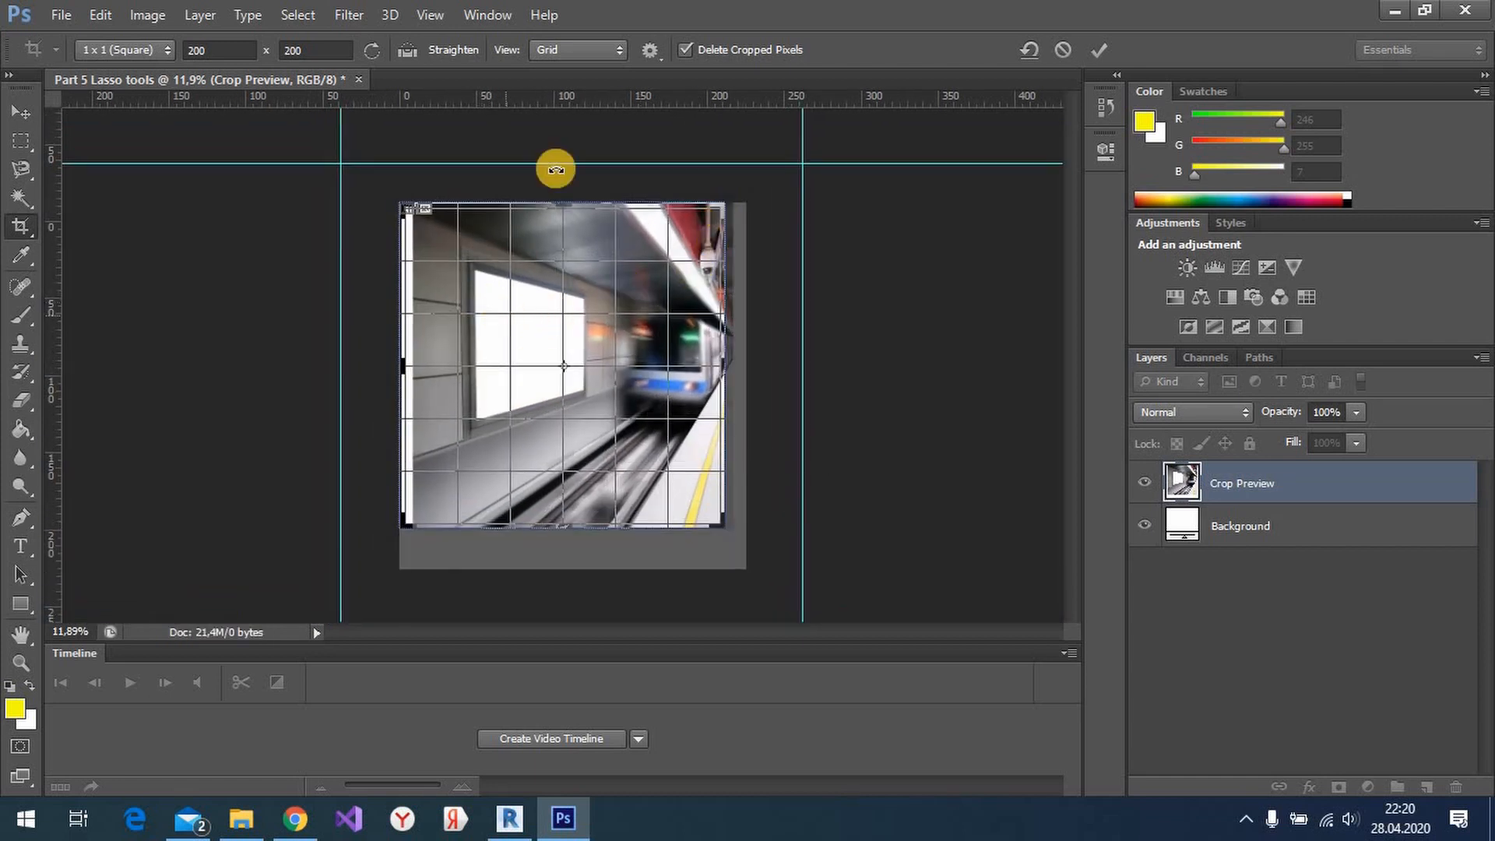
# - Try the Diagonal overlay while shrinking the crop box around the billboard, and switch the overlay to Triangle
pyautogui.click(610, 48)
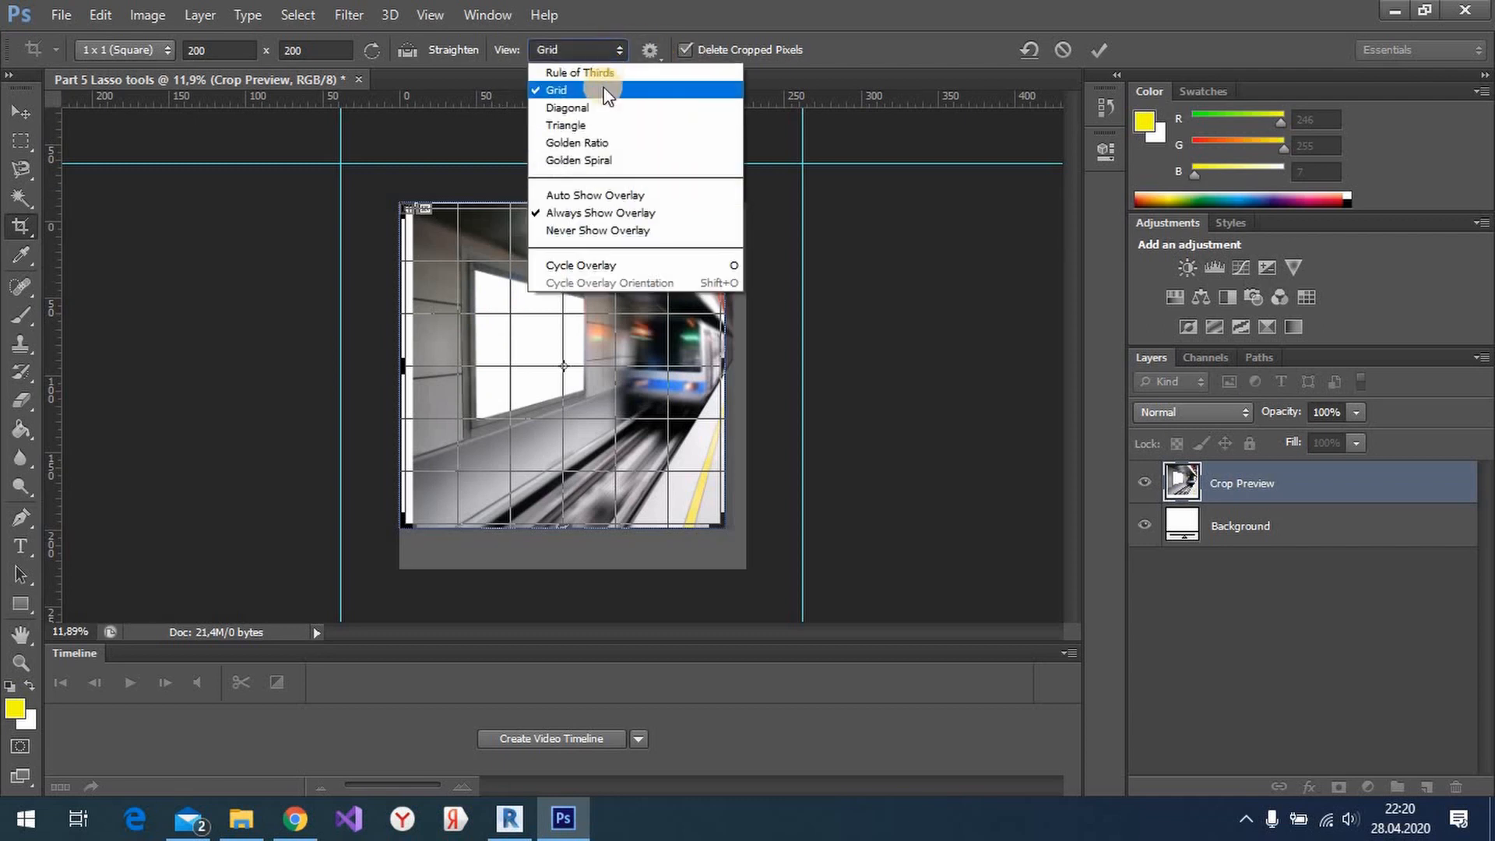
pyautogui.click(577, 107)
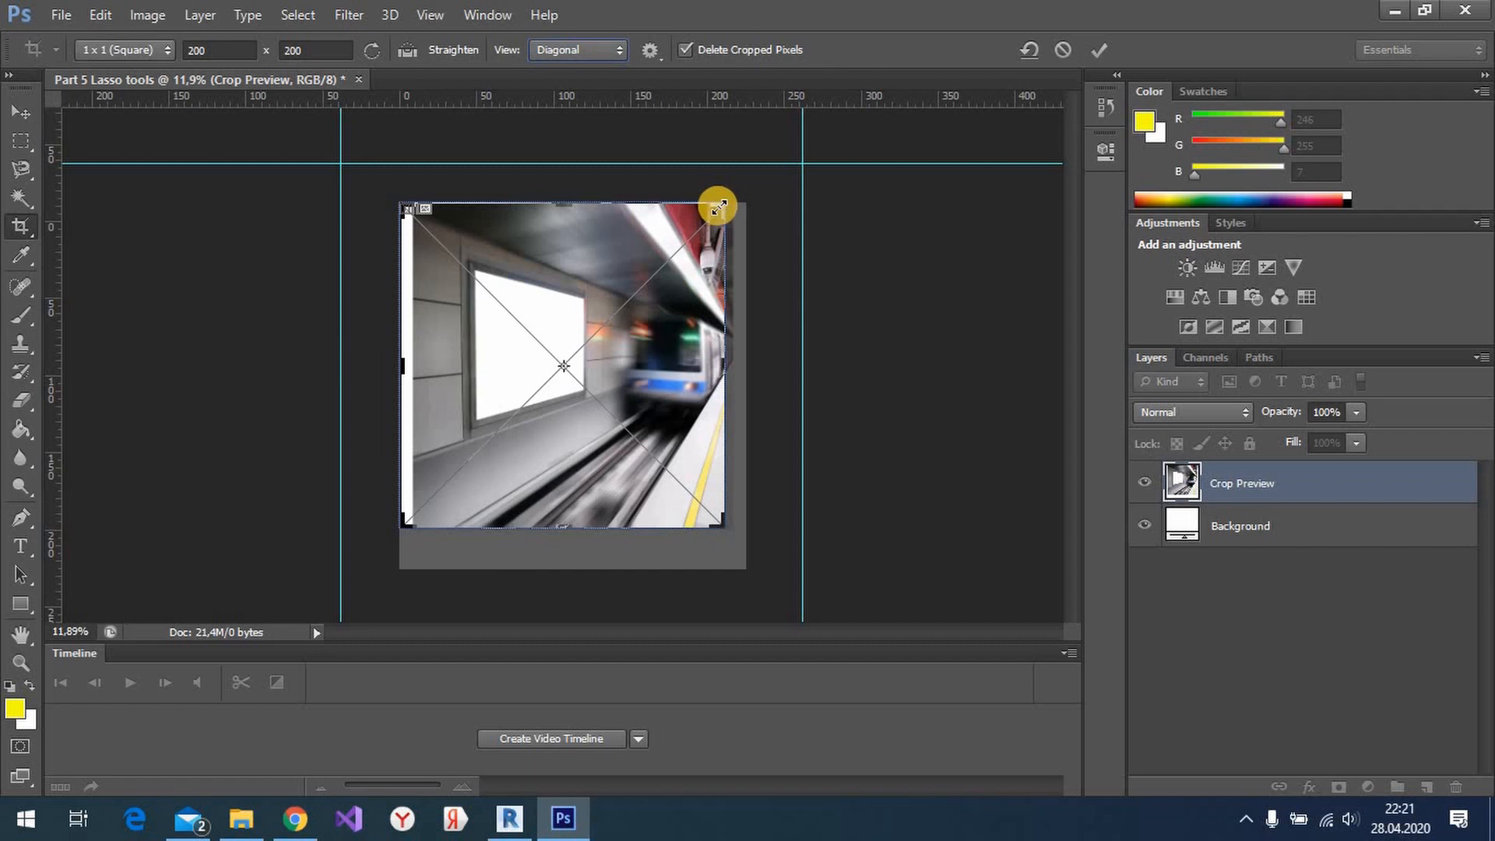
pyautogui.moveTo(714, 210); pyautogui.dragTo(572, 302)
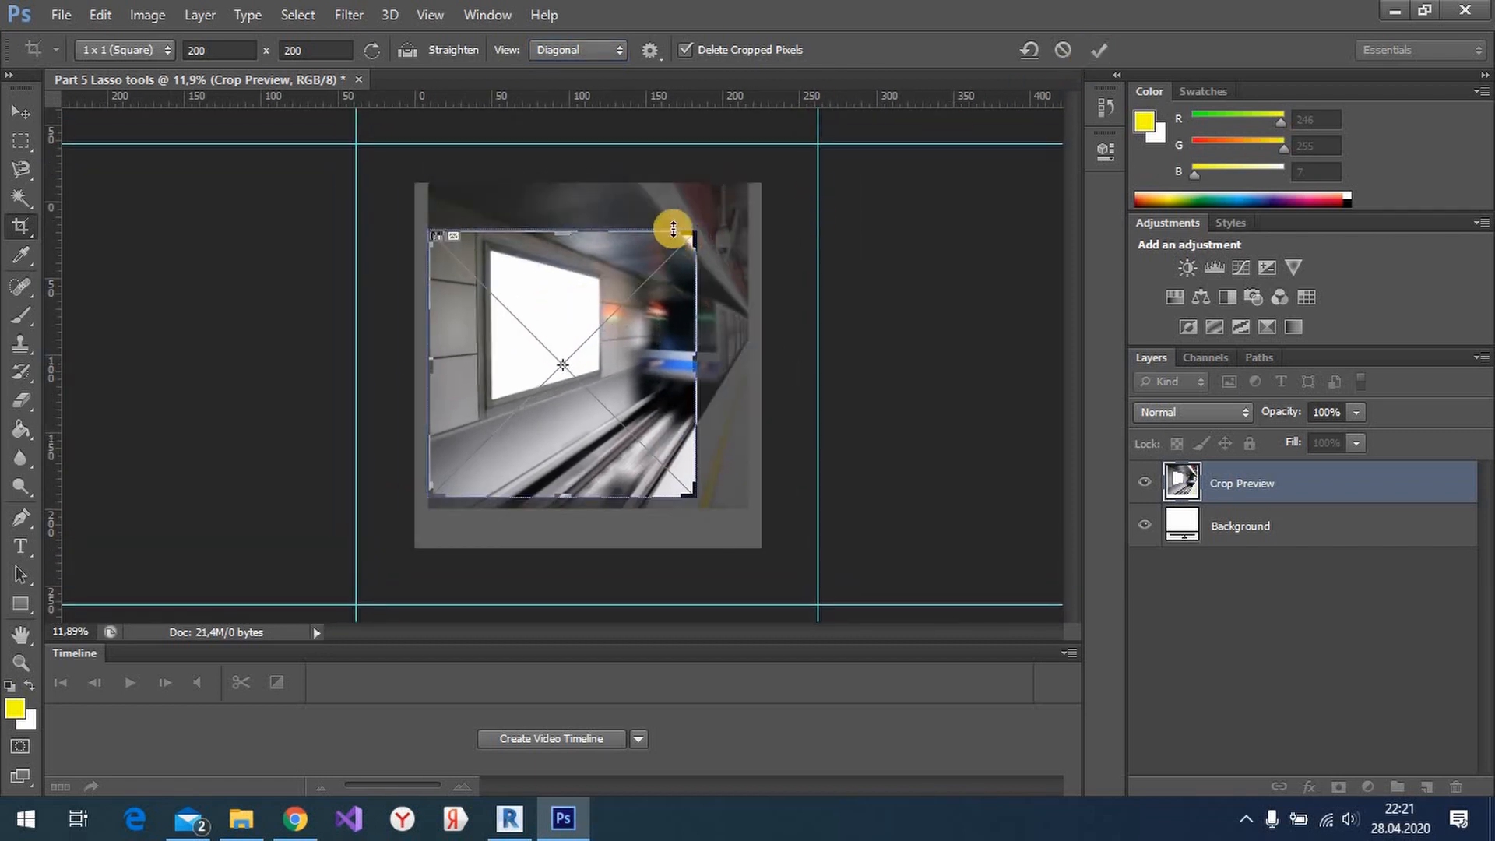
pyautogui.click(605, 49)
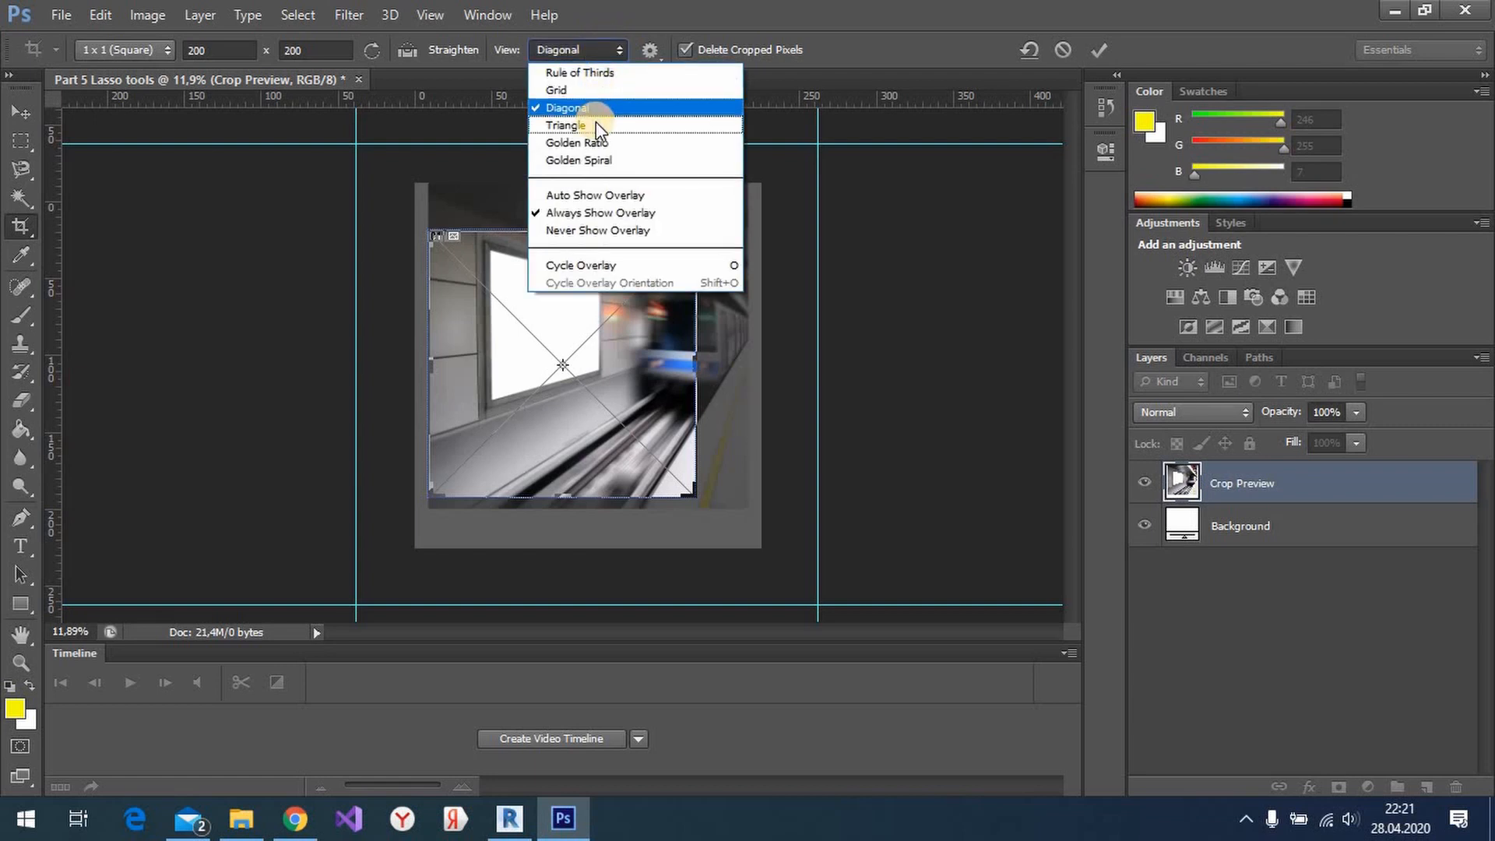
pyautogui.click(595, 123)
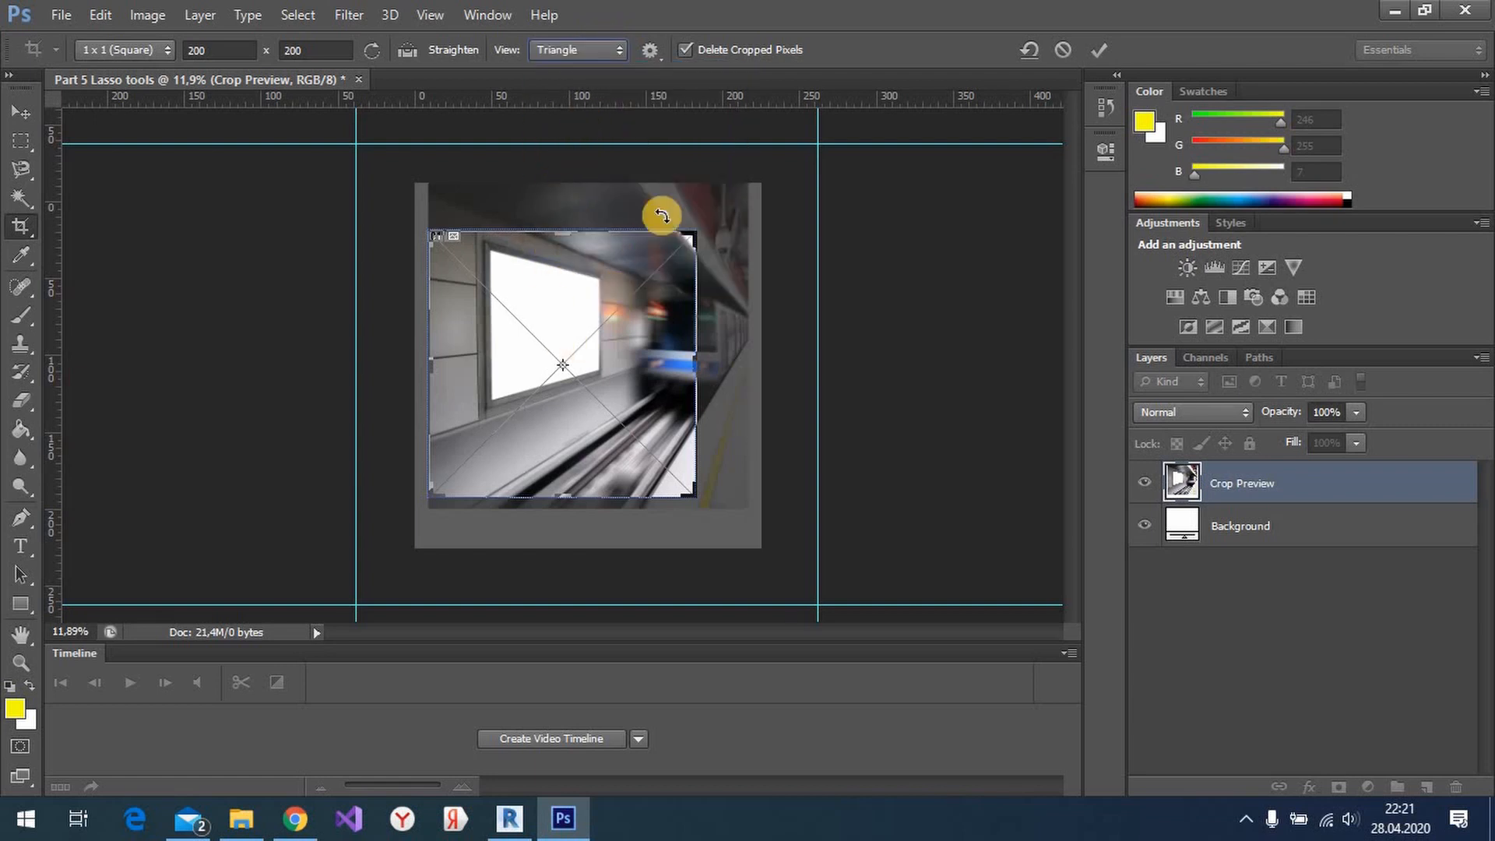
# - Set the crop overlay to Golden Ratio, try enlarging the crop box with it, and discard the pending crop
pyautogui.click(605, 52)
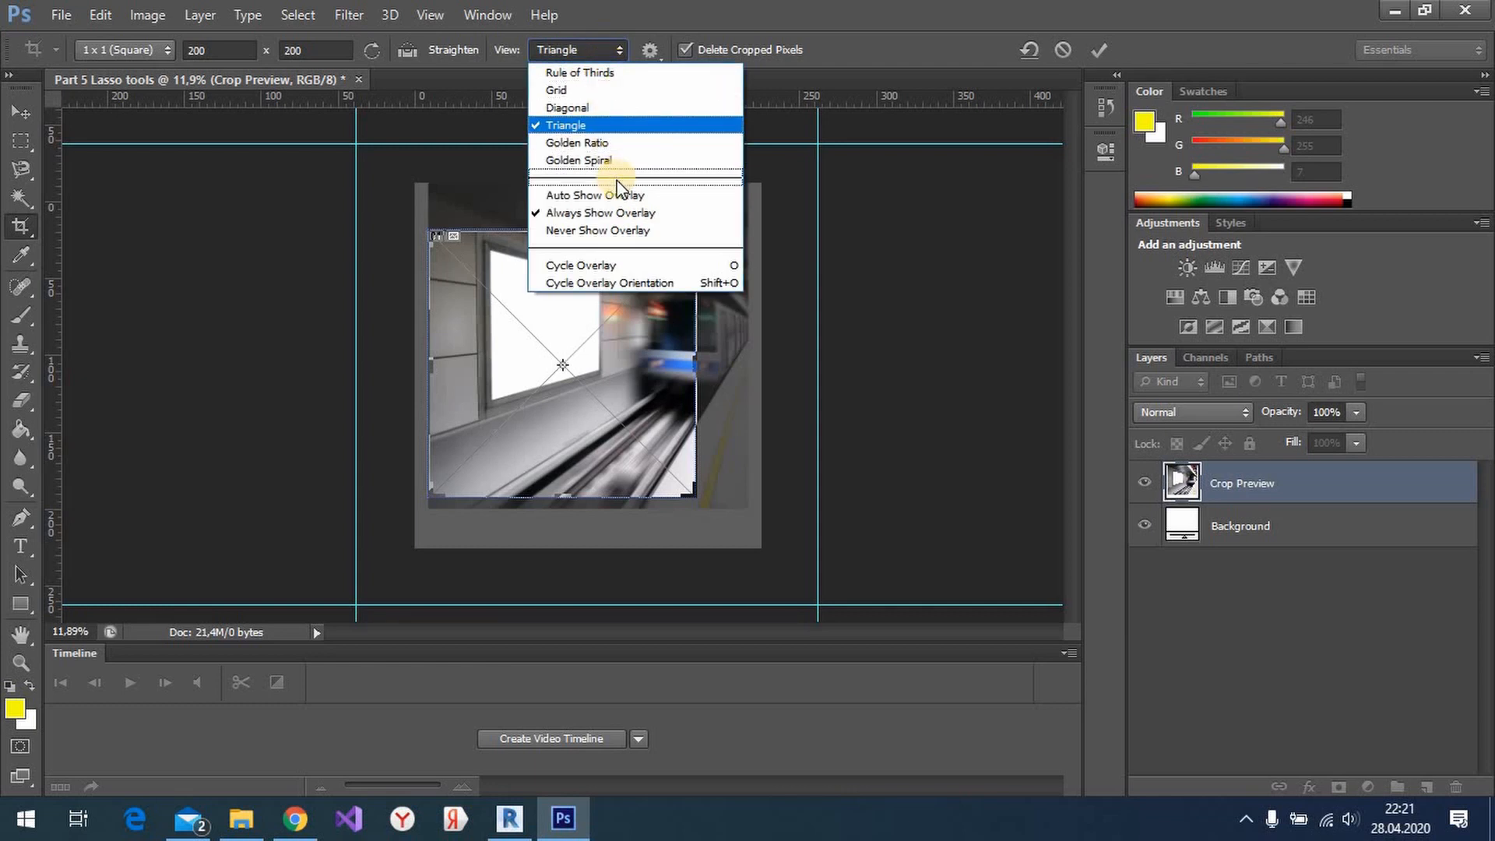
pyautogui.click(580, 144)
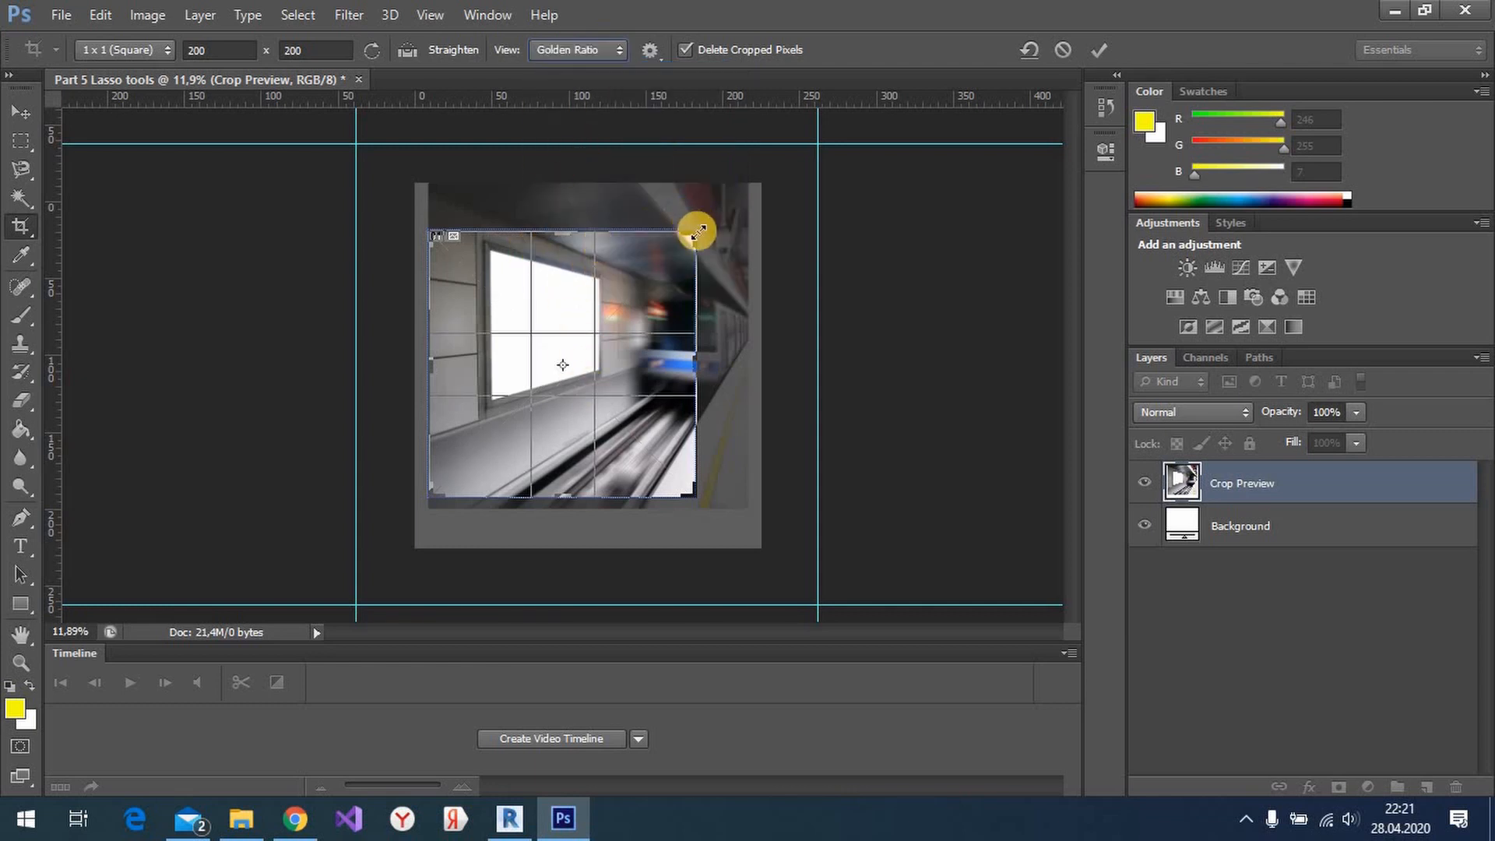
pyautogui.moveTo(693, 228); pyautogui.dragTo(751, 197)
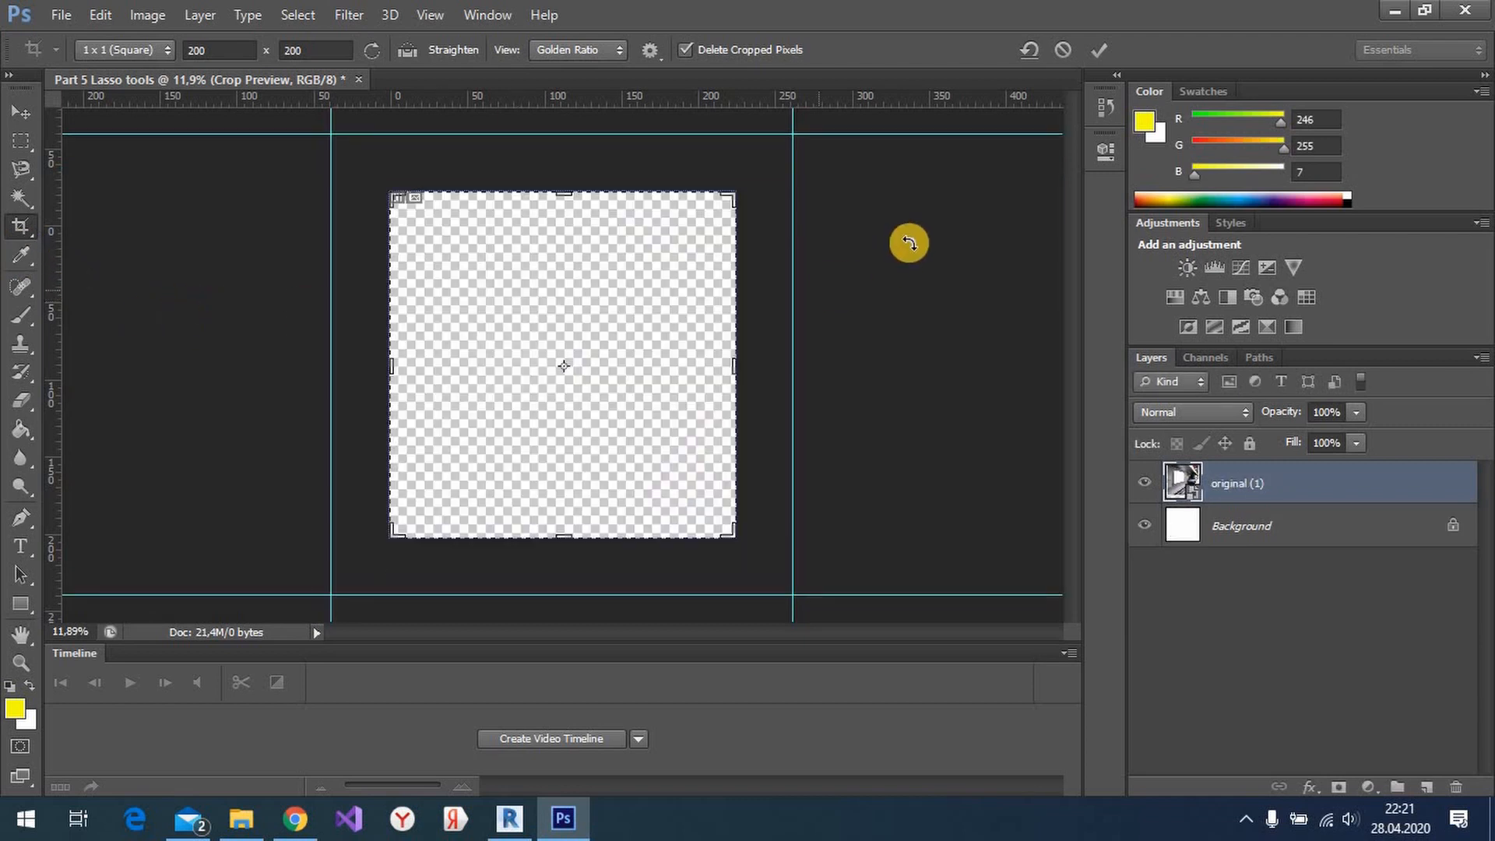
pyautogui.press('Return')
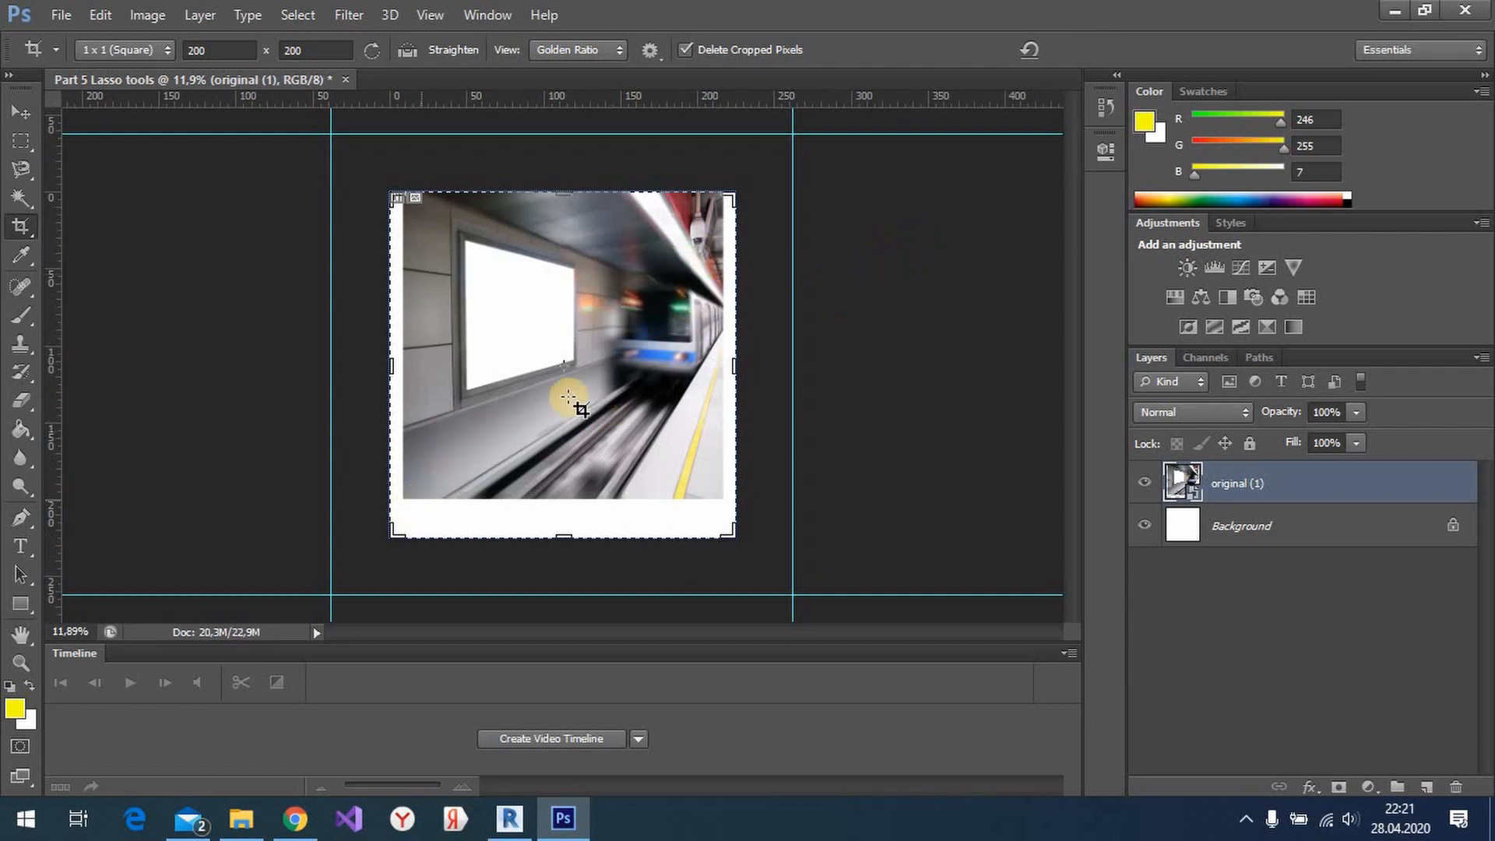
# - Switch to the Perspective Crop tool and try to start a crop at the billboard's upper-left corner
pyautogui.click(25, 228)
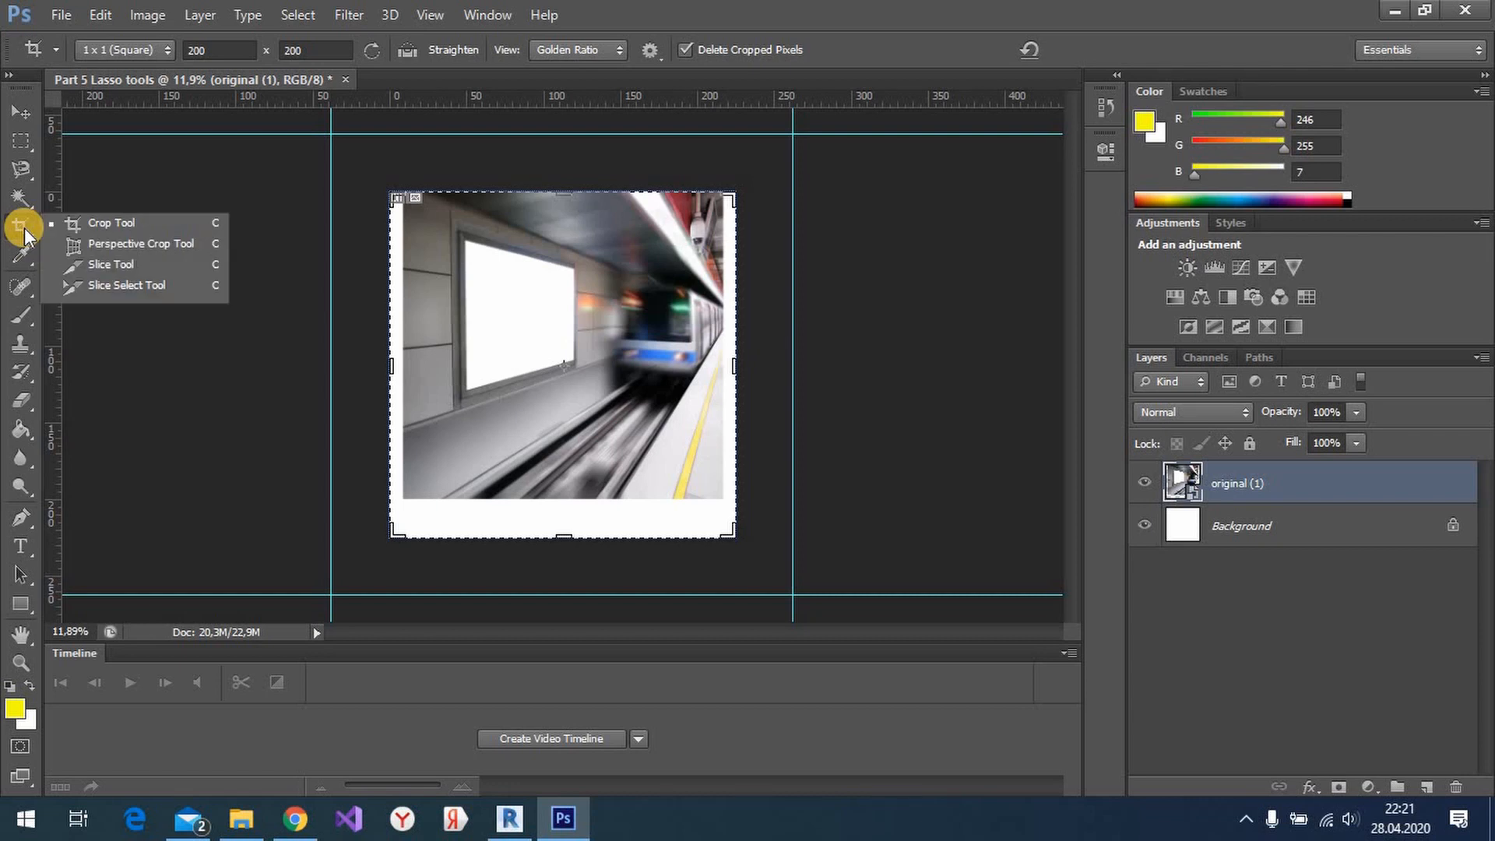
pyautogui.click(134, 249)
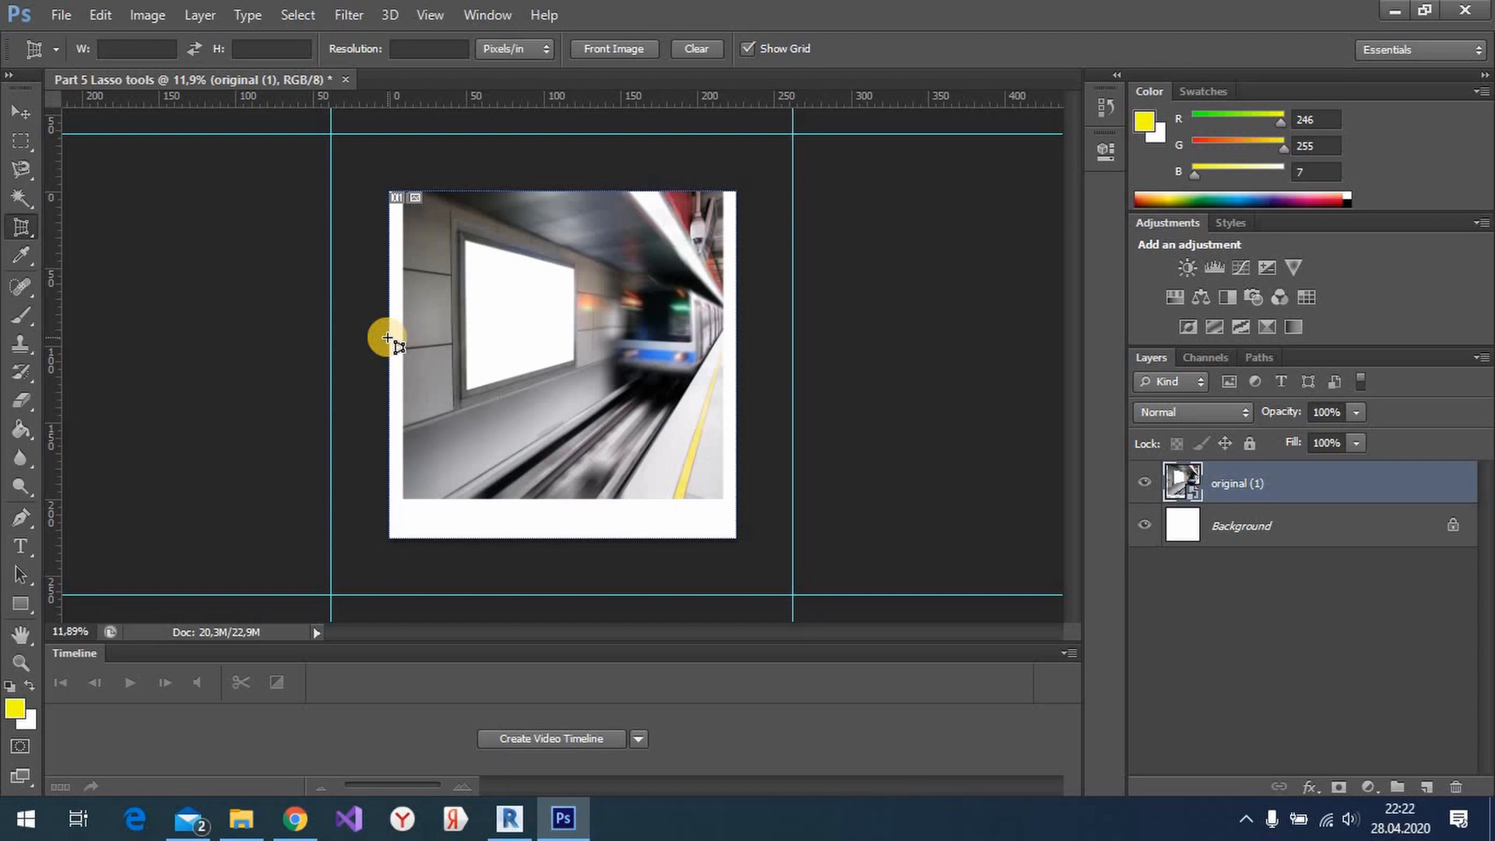
pyautogui.click(452, 221)
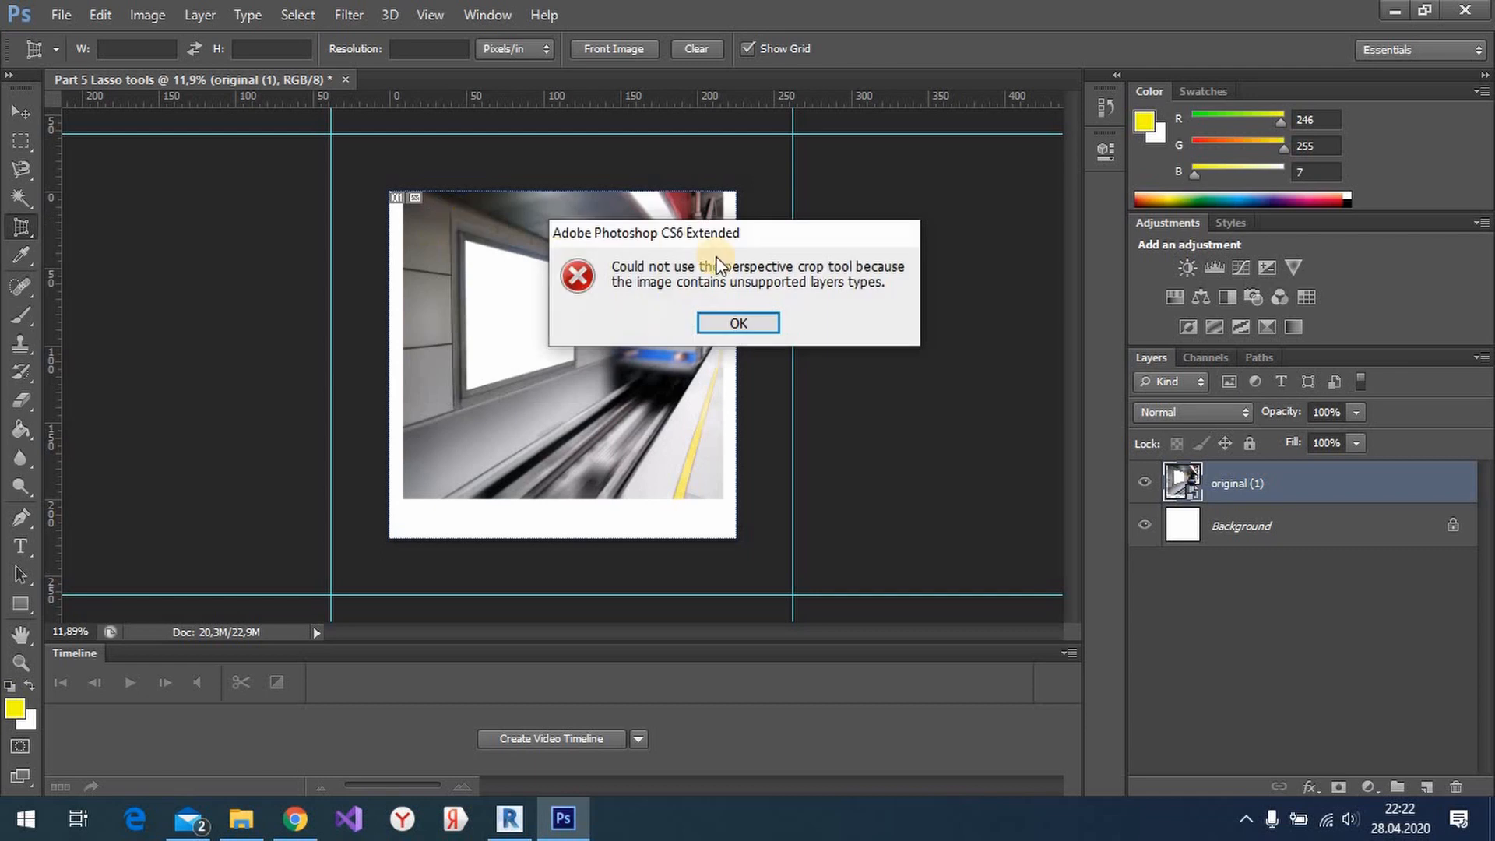
pyautogui.click(769, 324)
# - Rasterize the original (1) layer and mark the billboard's four corners with the Perspective Crop tool
pyautogui.rightClick(1288, 489)
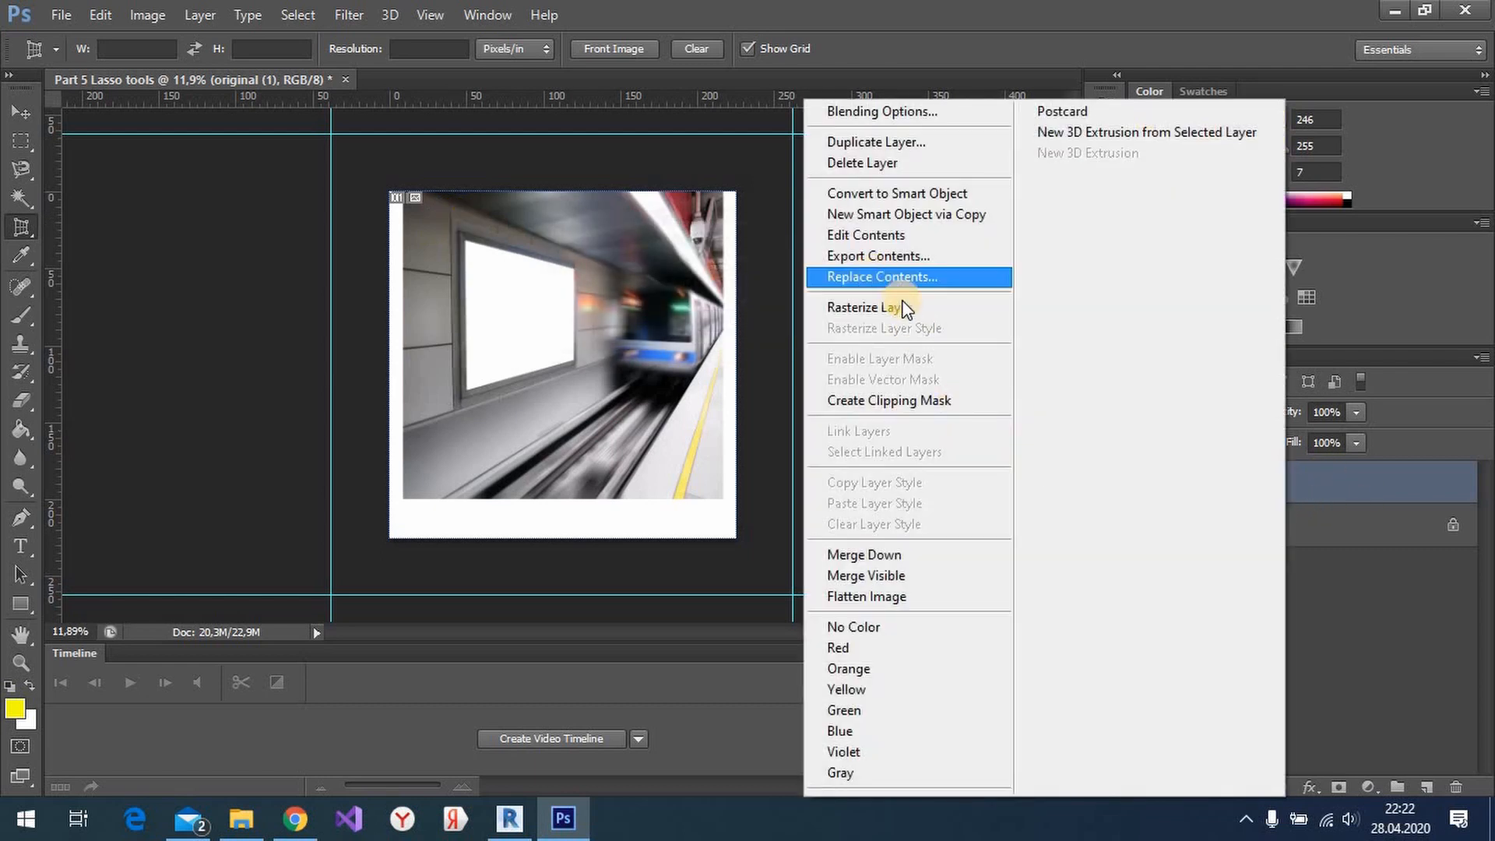
pyautogui.click(895, 307)
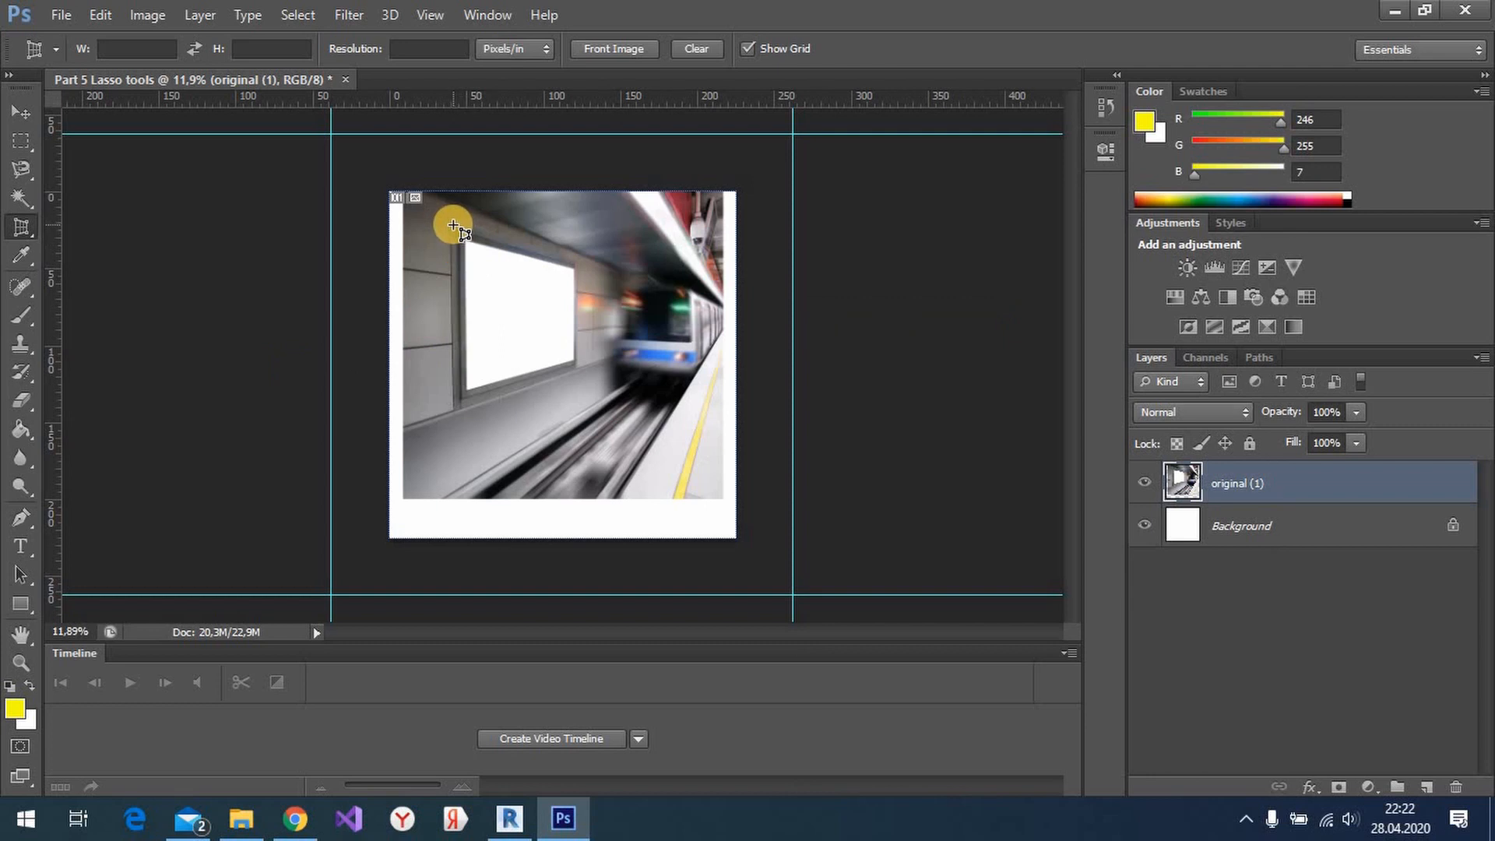
pyautogui.click(453, 223)
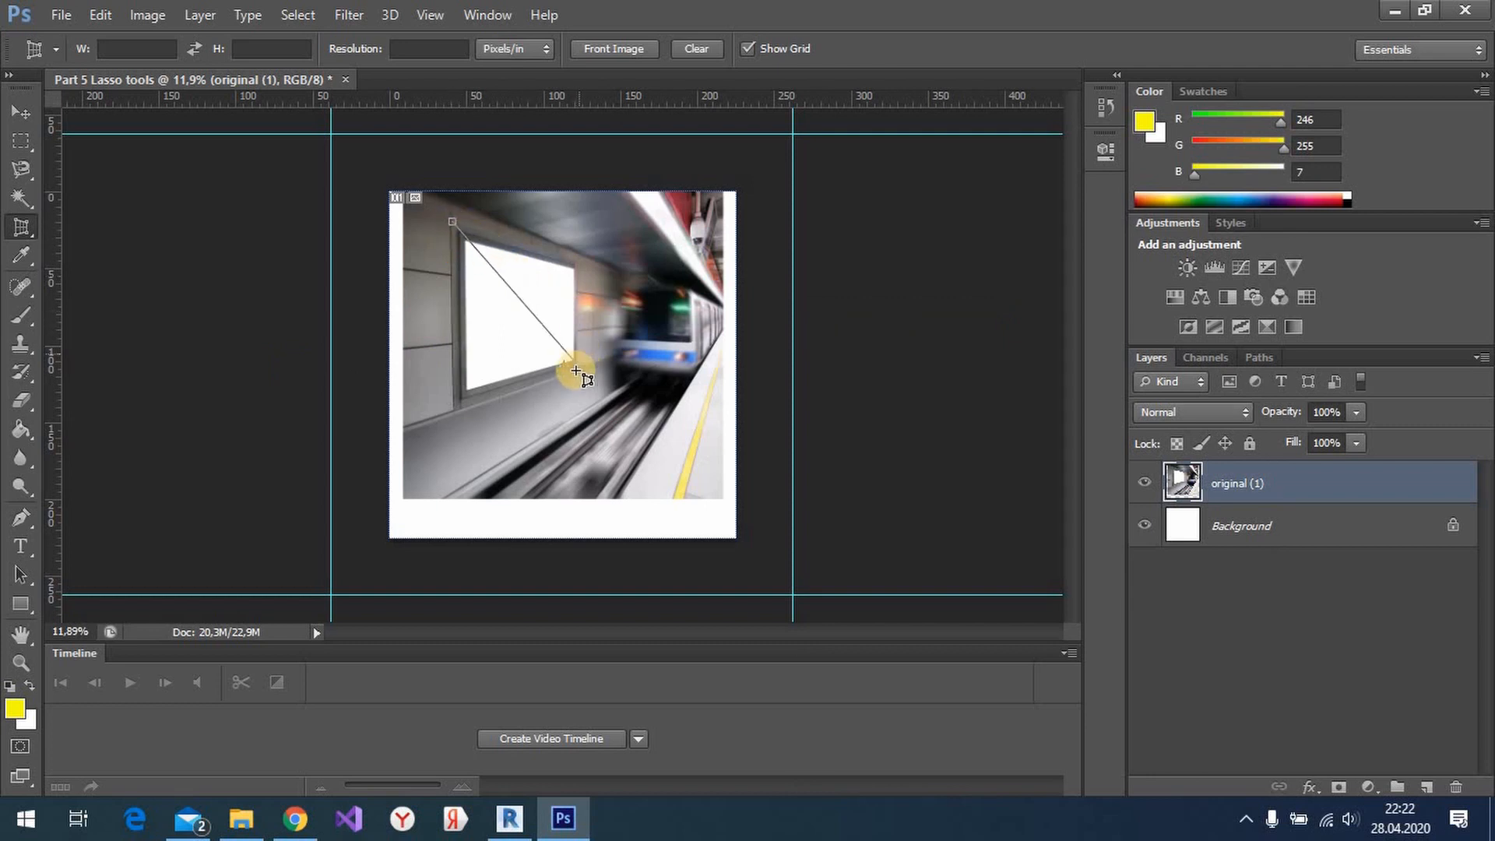
pyautogui.click(575, 366)
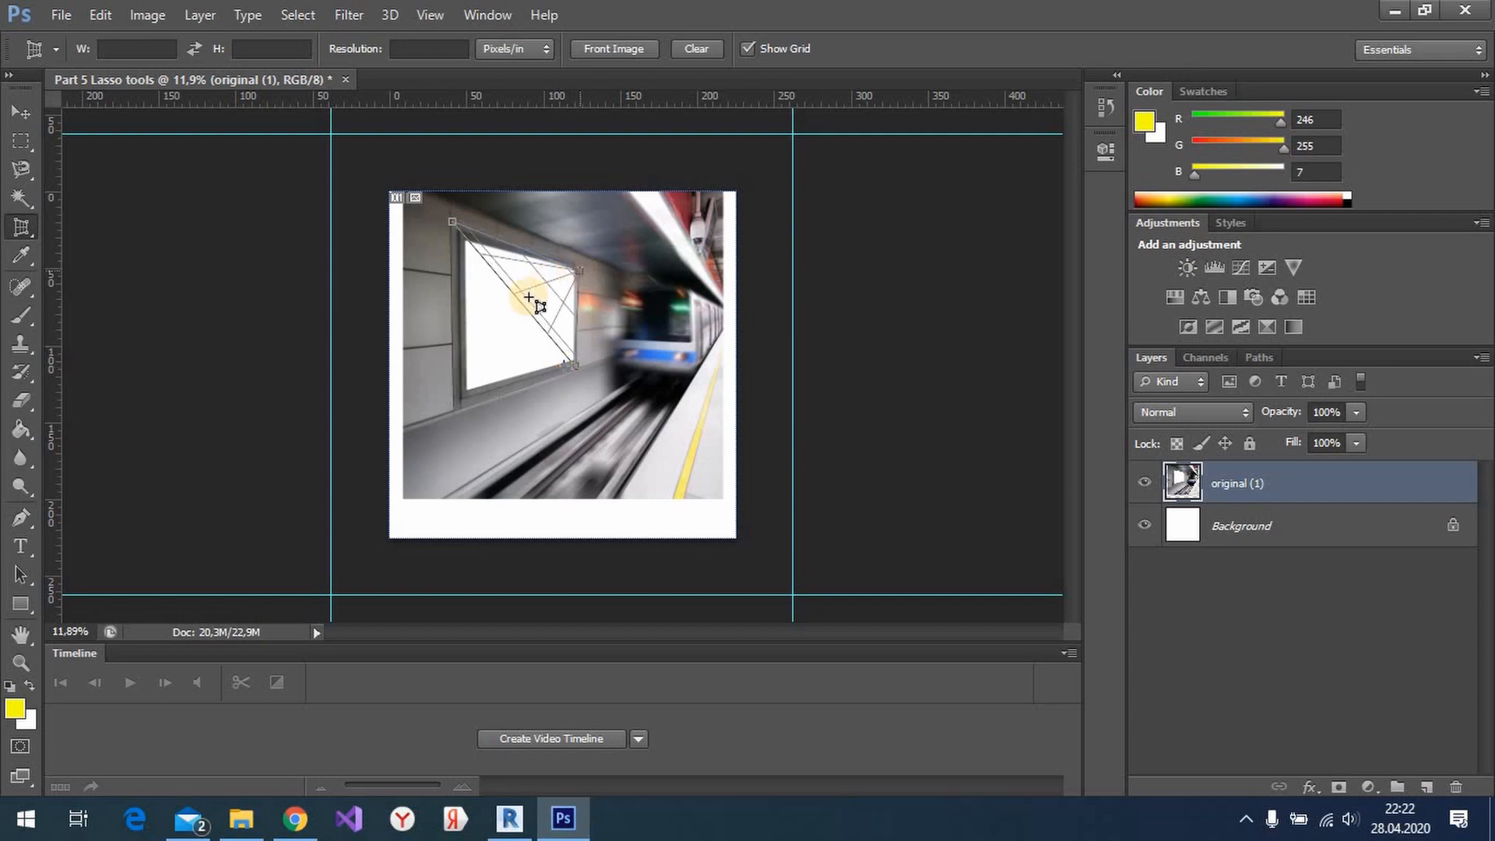
pyautogui.click(493, 386)
pyautogui.click(455, 403)
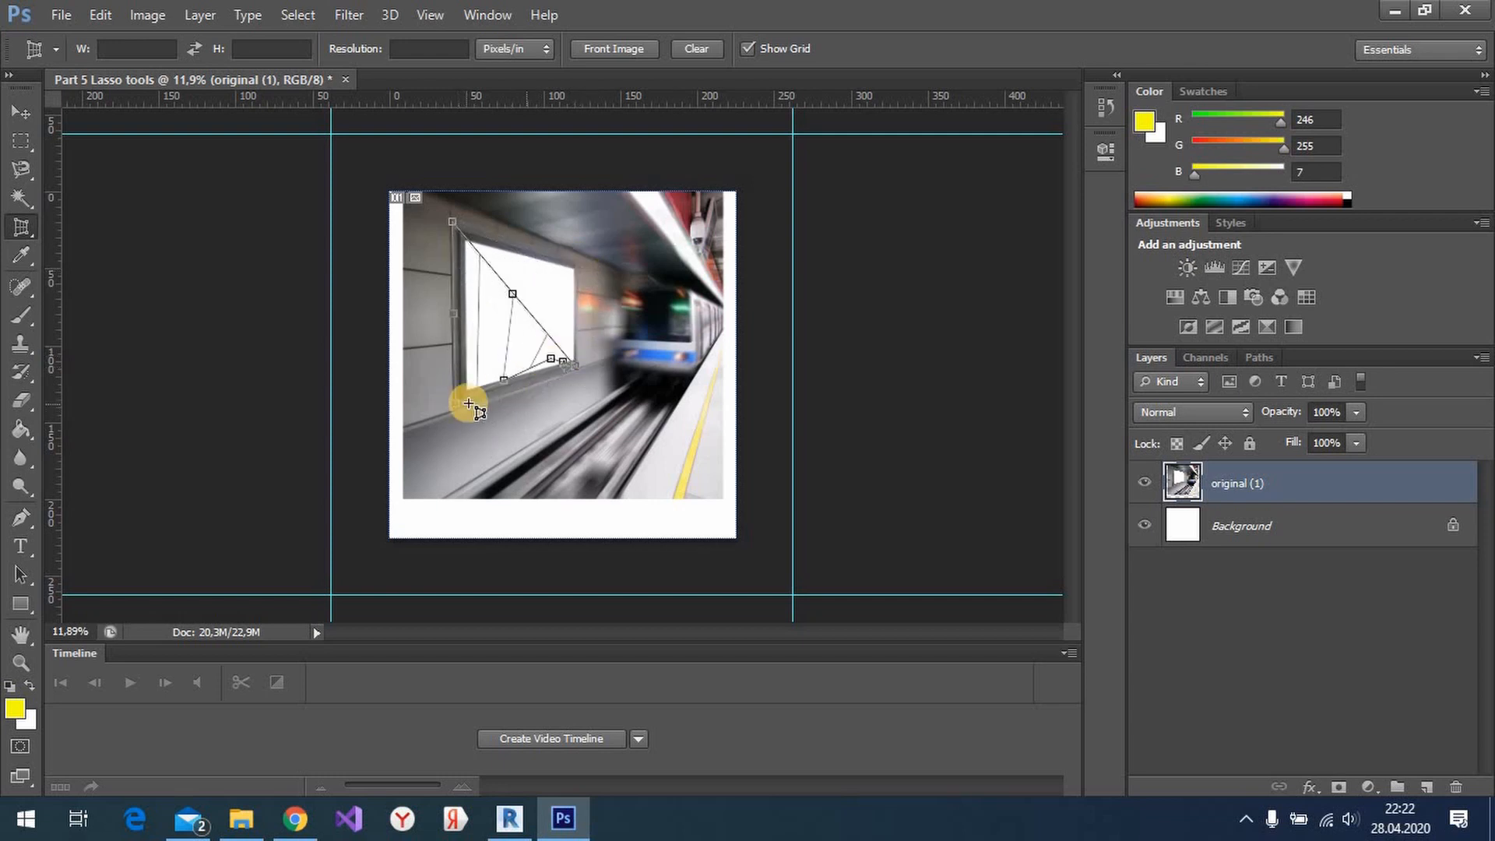
pyautogui.click(574, 260)
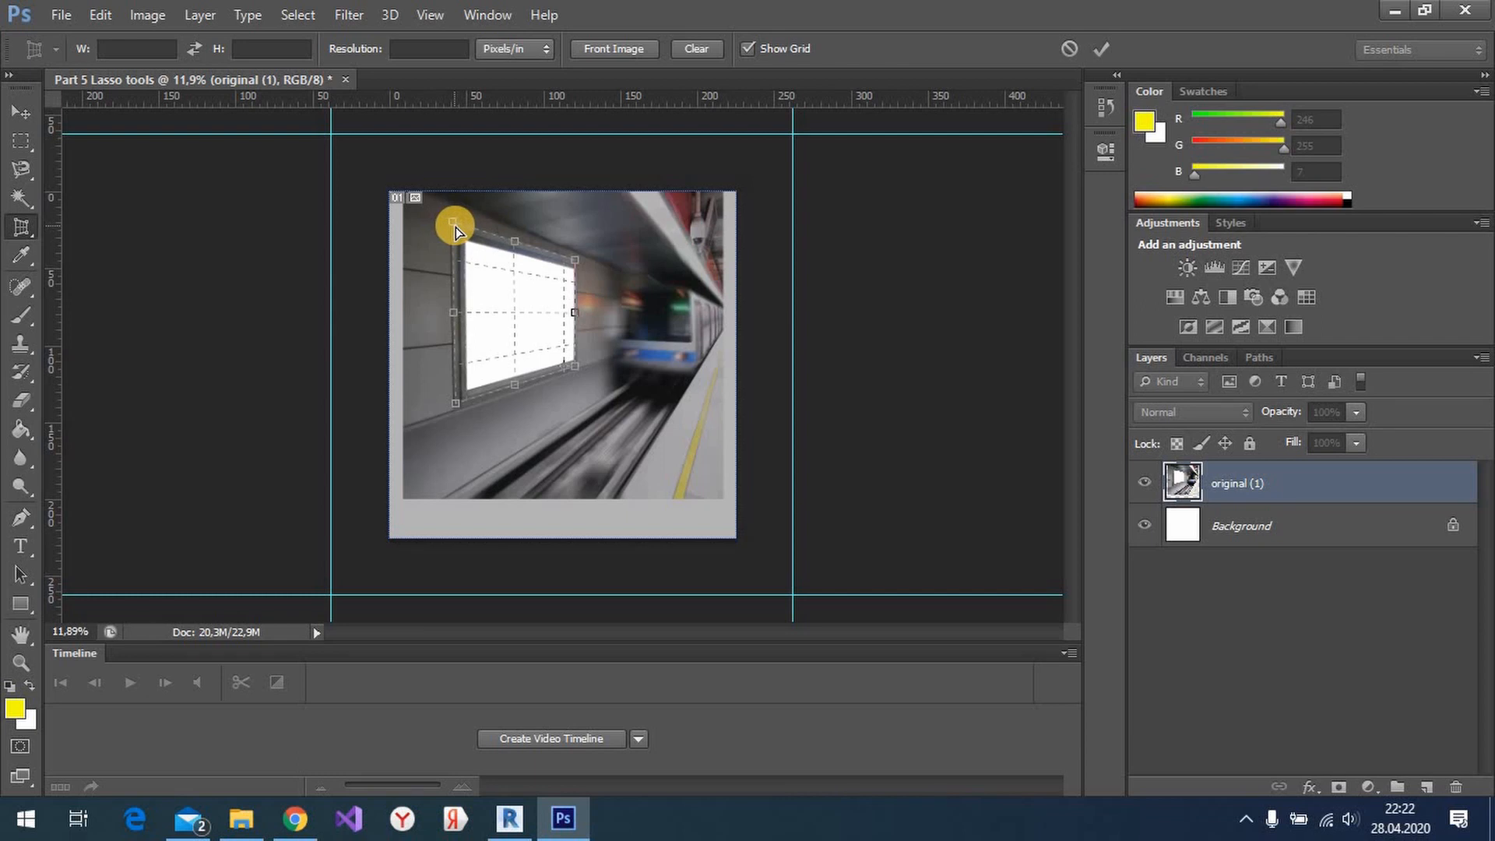
# - Fine-tune the four corners of the perspective crop to the billboard's frame and apply the crop
pyautogui.moveTo(456, 227); pyautogui.dragTo(458, 230)
pyautogui.moveTo(460, 405); pyautogui.dragTo(462, 406)
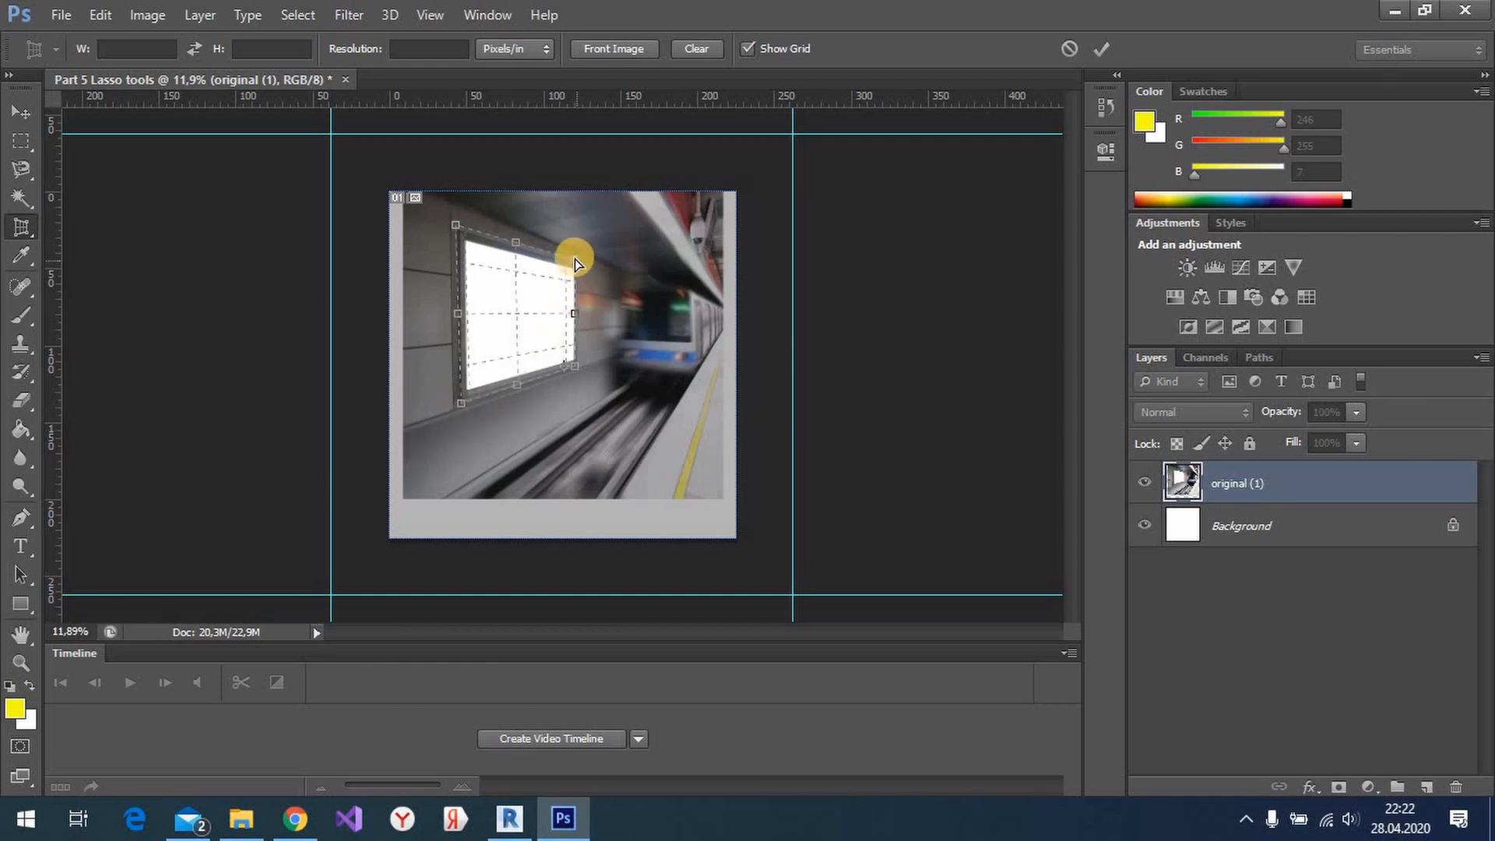
pyautogui.moveTo(575, 259); pyautogui.dragTo(574, 263)
pyautogui.moveTo(575, 373); pyautogui.dragTo(576, 362)
pyautogui.click(1102, 54)
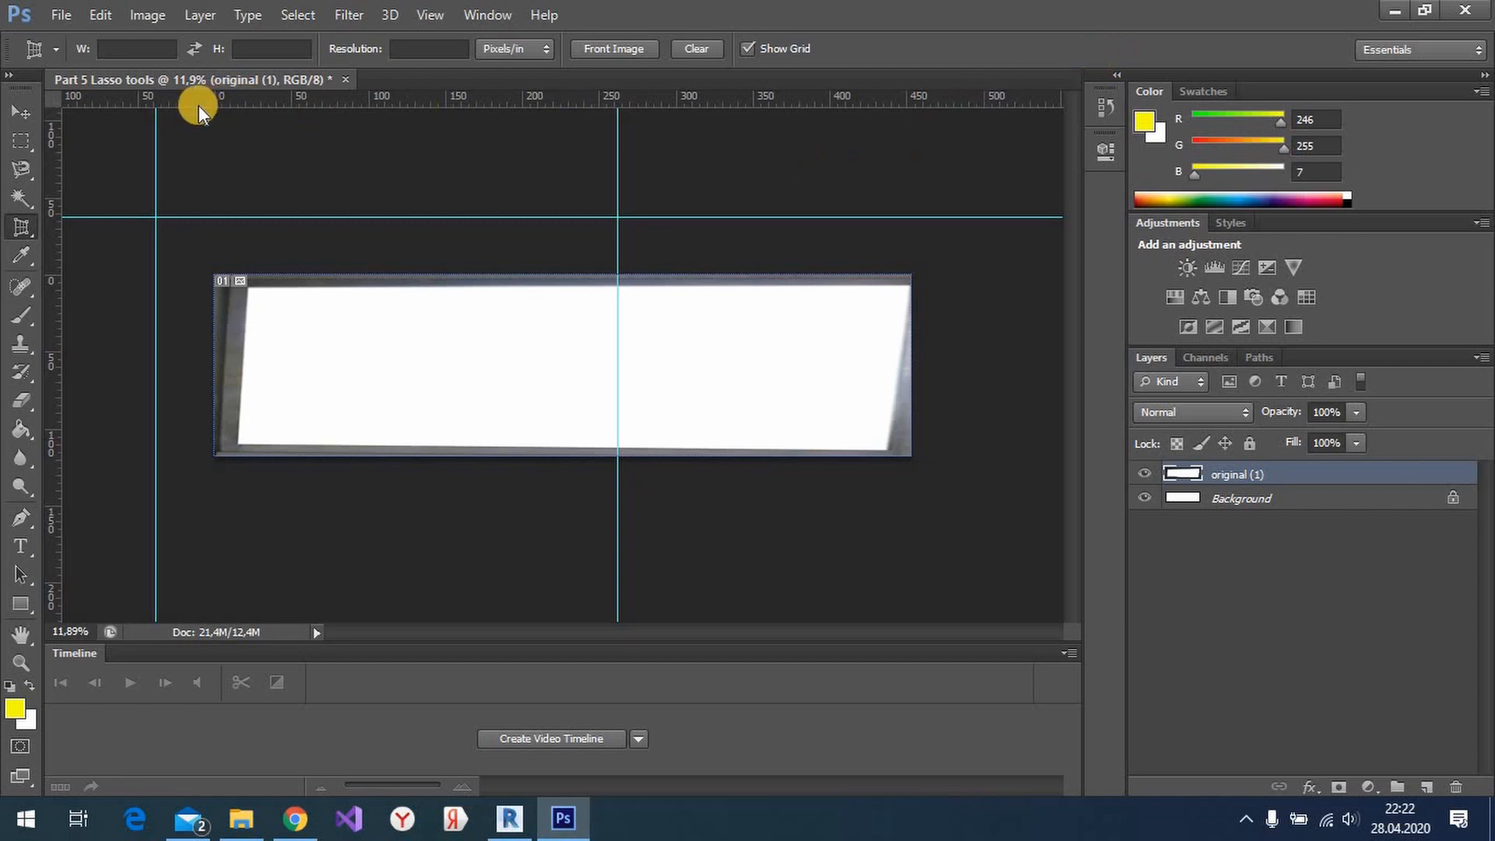
# - Load the front image's size of 453,221 × 118,11 mm and resolution of 300 into the perspective crop settings, and undo the crop
pyautogui.click(634, 50)
pyautogui.hotkey('ctrl', 'z')
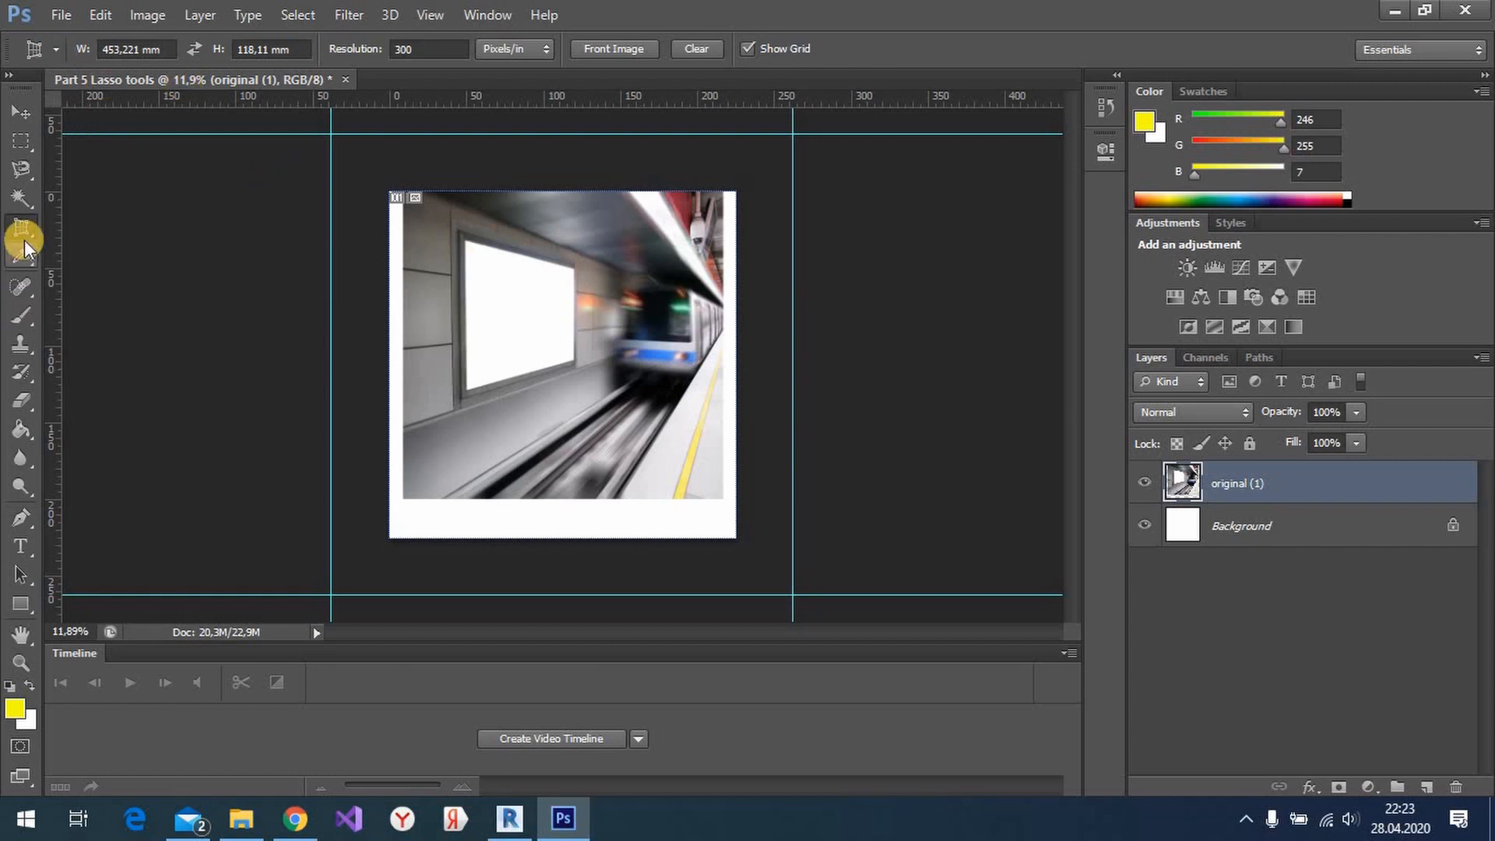
# - Perspective-crop the billboard again at 453,221 × 118,11 mm and 300 pixels/in, and undo that crop
pyautogui.moveTo(21, 226); pyautogui.dragTo(78, 245)
pyautogui.click(453, 226)
pyautogui.click(455, 403)
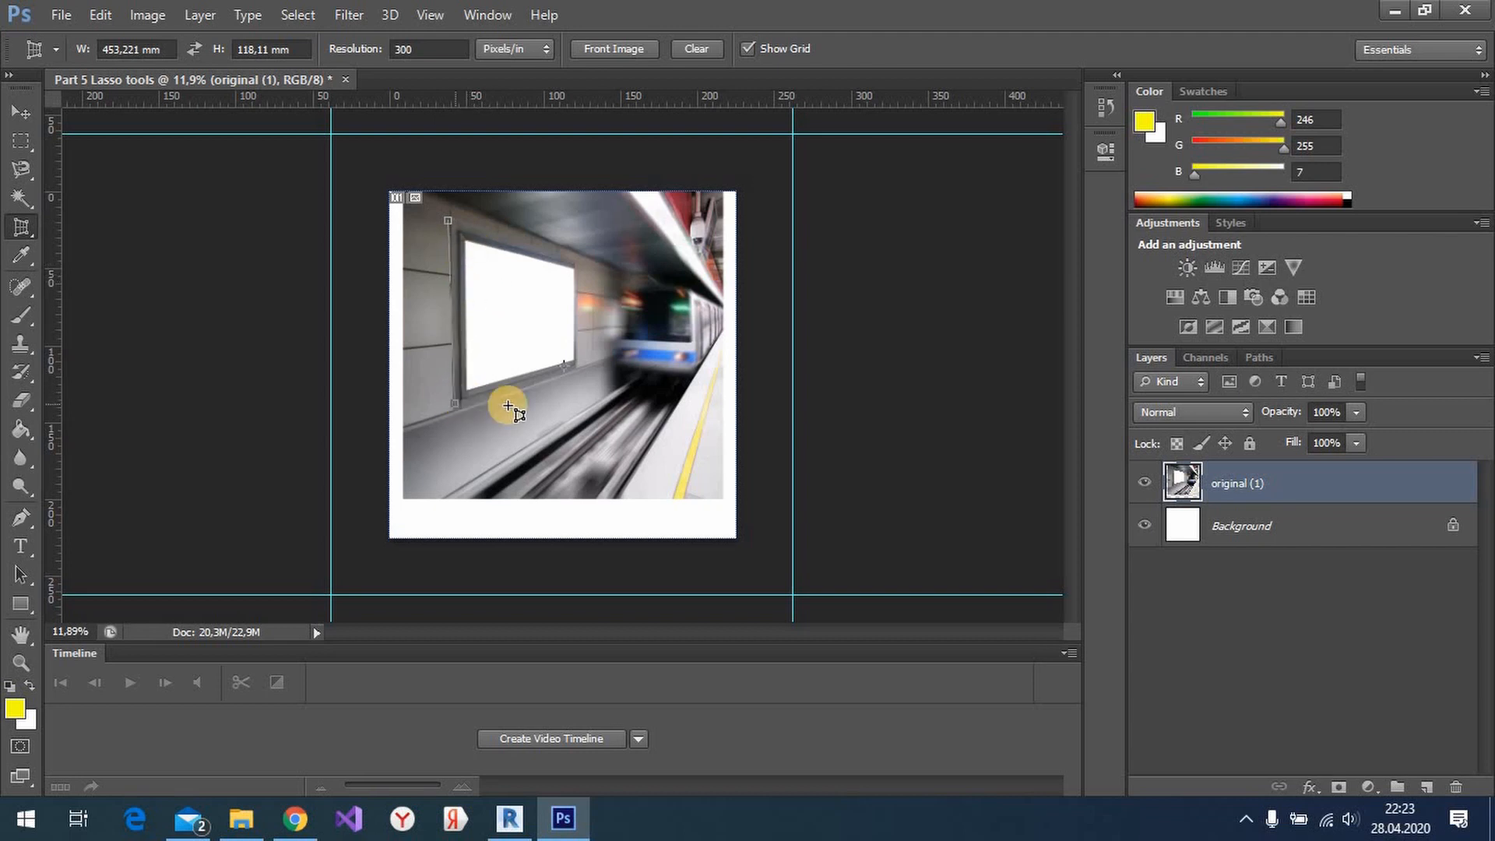
pyautogui.click(579, 360)
pyautogui.click(584, 261)
pyautogui.moveTo(577, 255); pyautogui.dragTo(577, 259)
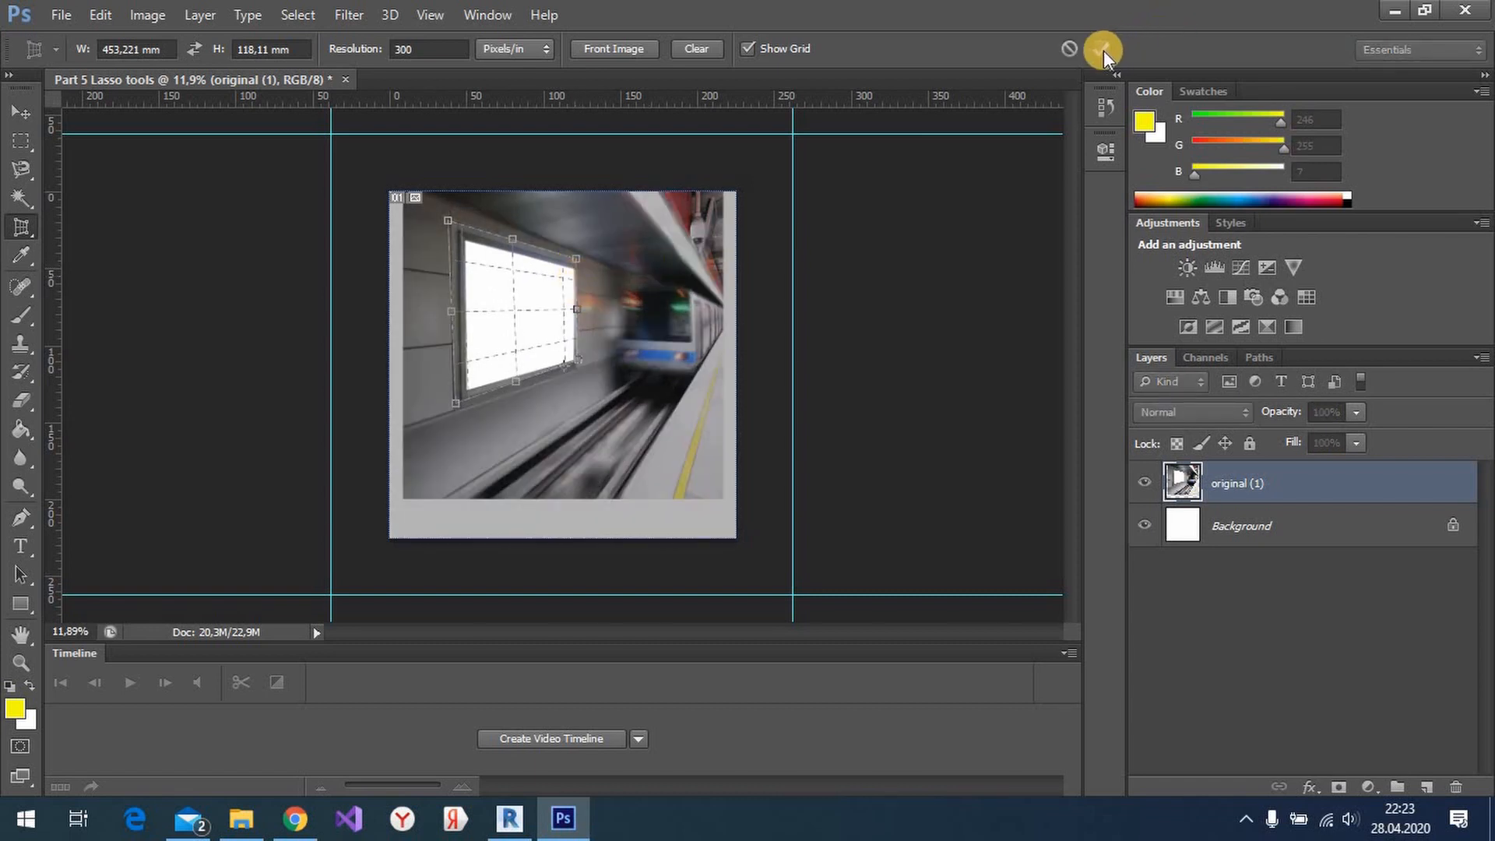
pyautogui.click(1101, 48)
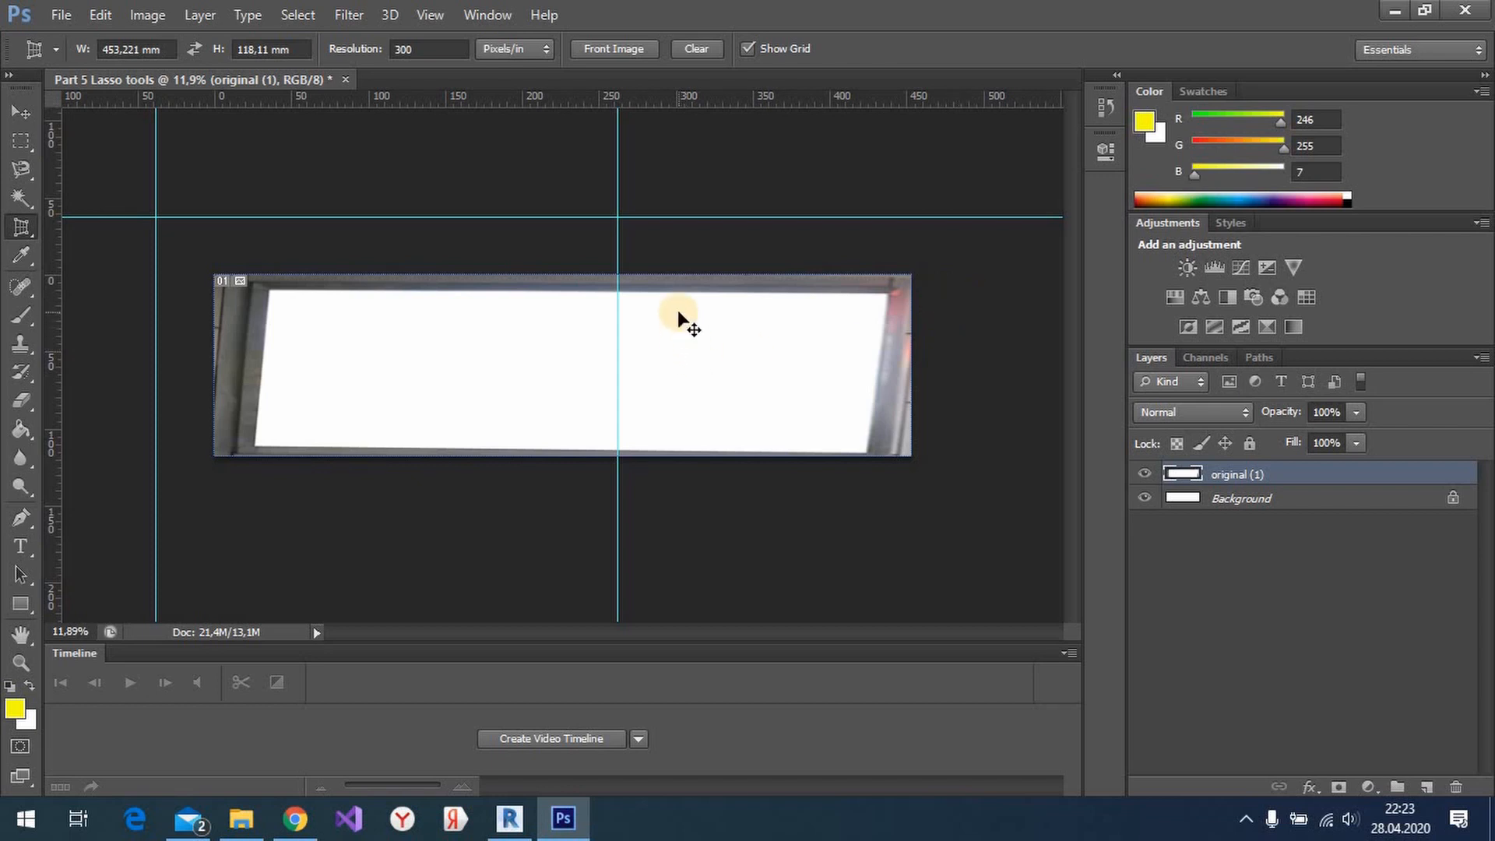
pyautogui.hotkey('ctrl', 'z')
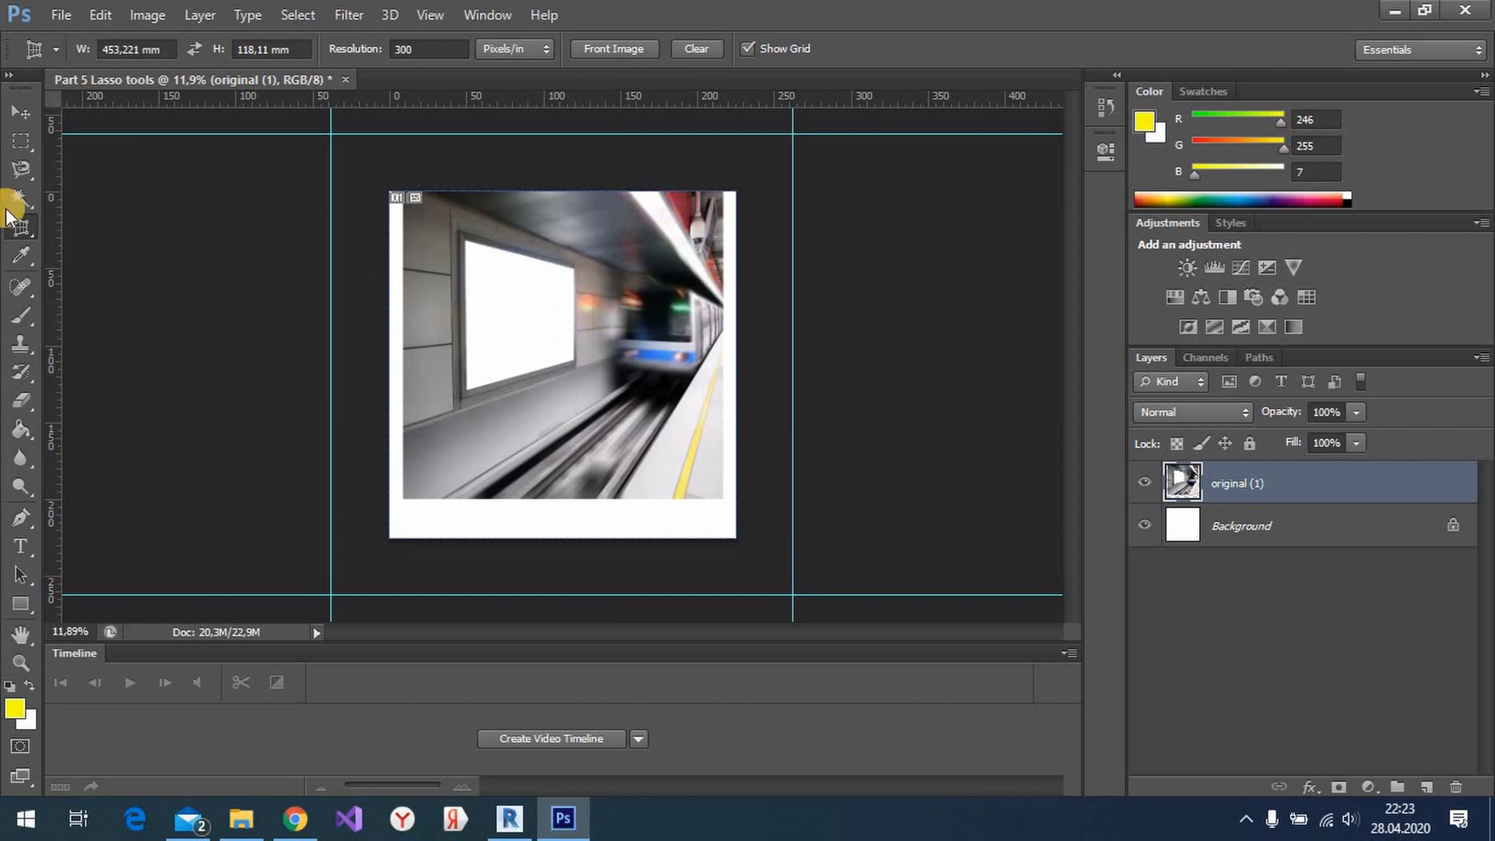
# - Draw three slices with the Slice tool: a tall one moved to the photo's right edge, one at lower left, and one between them
pyautogui.click(23, 230)
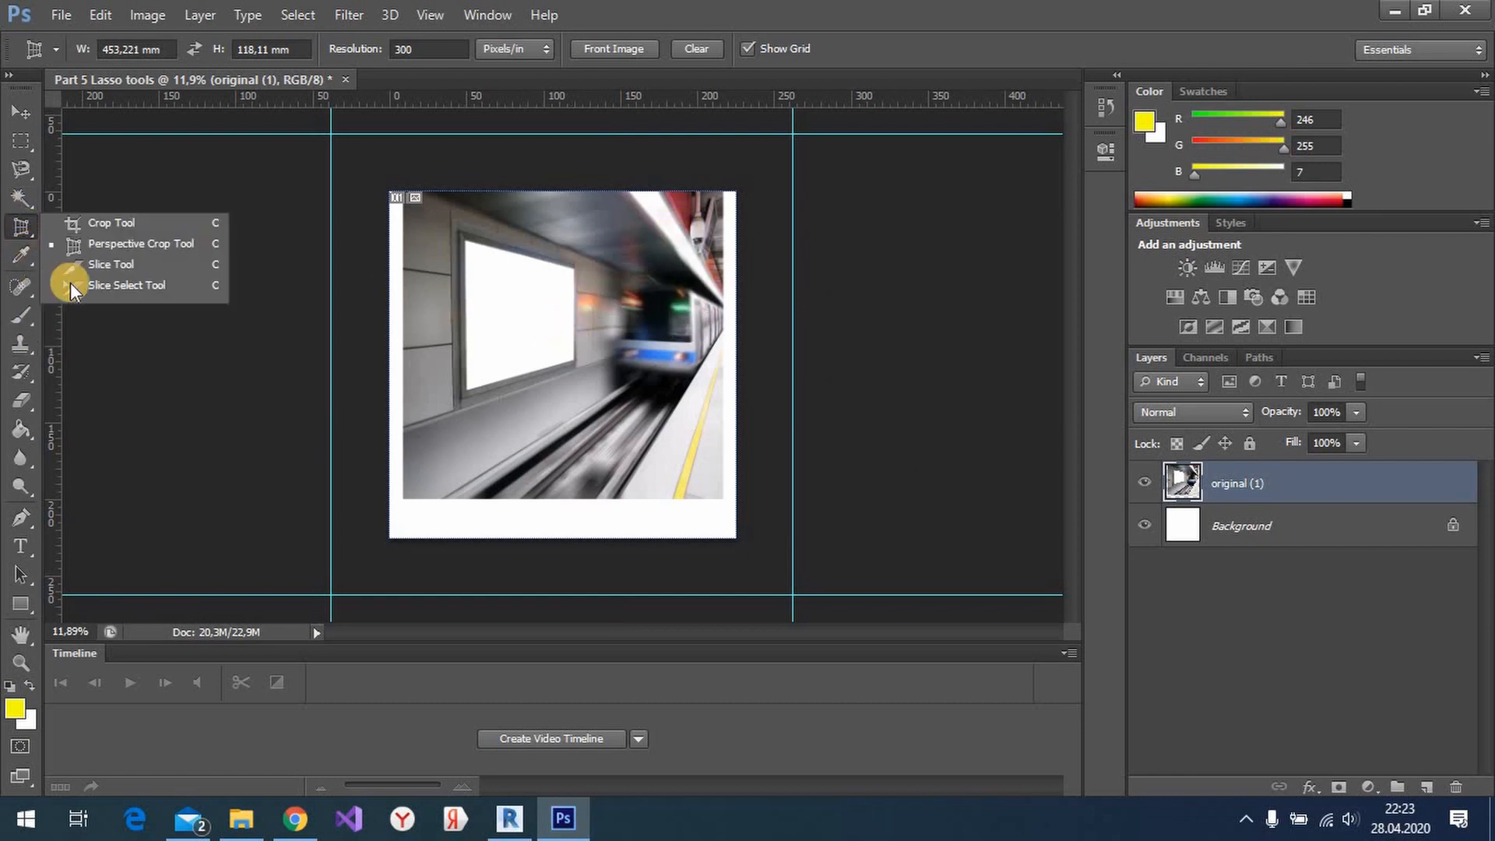
pyautogui.click(119, 268)
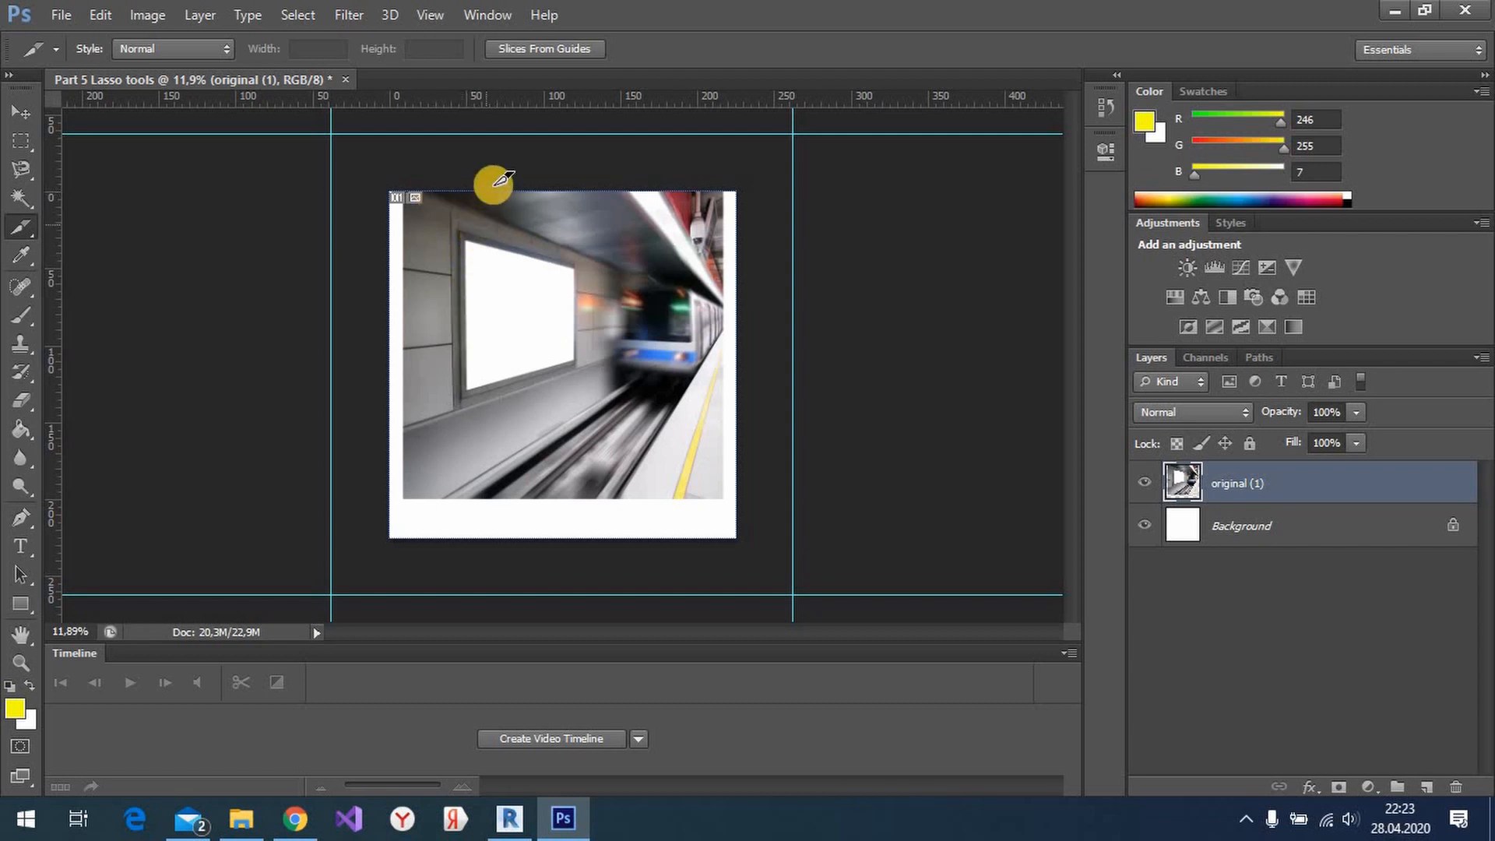
pyautogui.moveTo(496, 190); pyautogui.dragTo(408, 494)
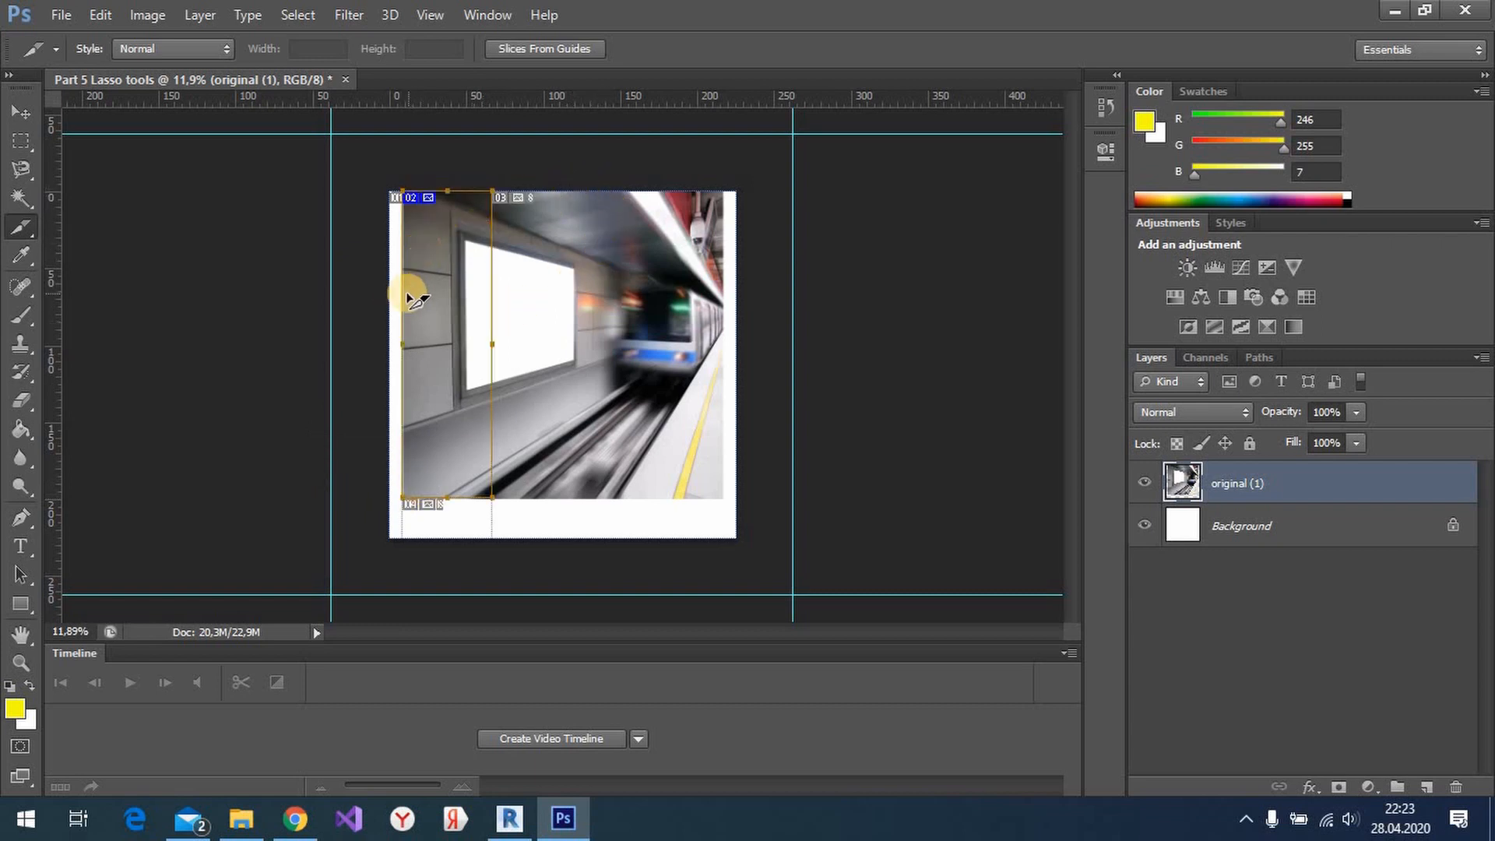
pyautogui.moveTo(421, 318); pyautogui.dragTo(650, 307)
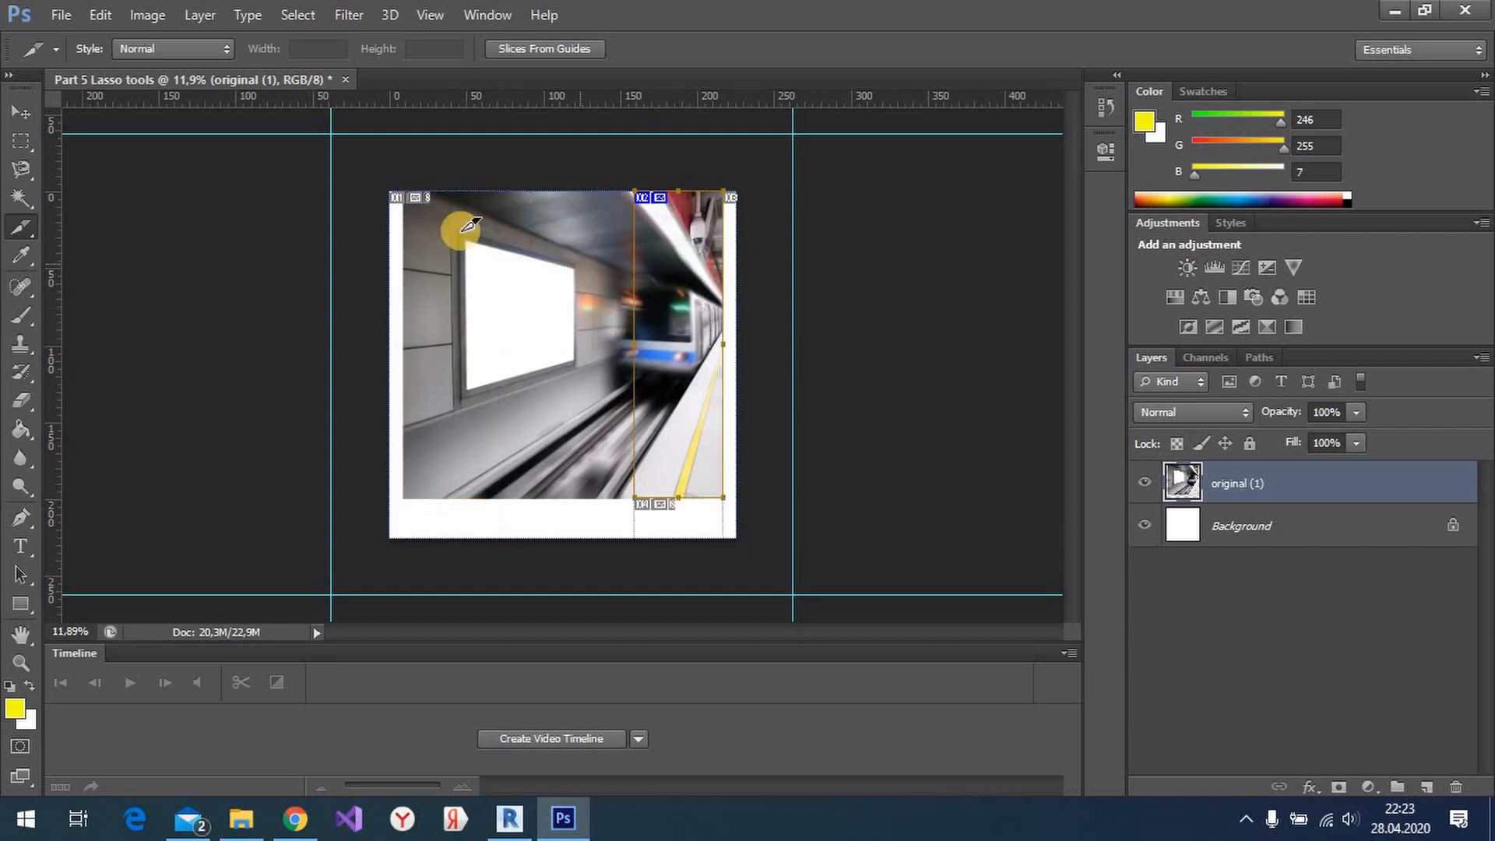
pyautogui.moveTo(433, 258); pyautogui.dragTo(545, 495)
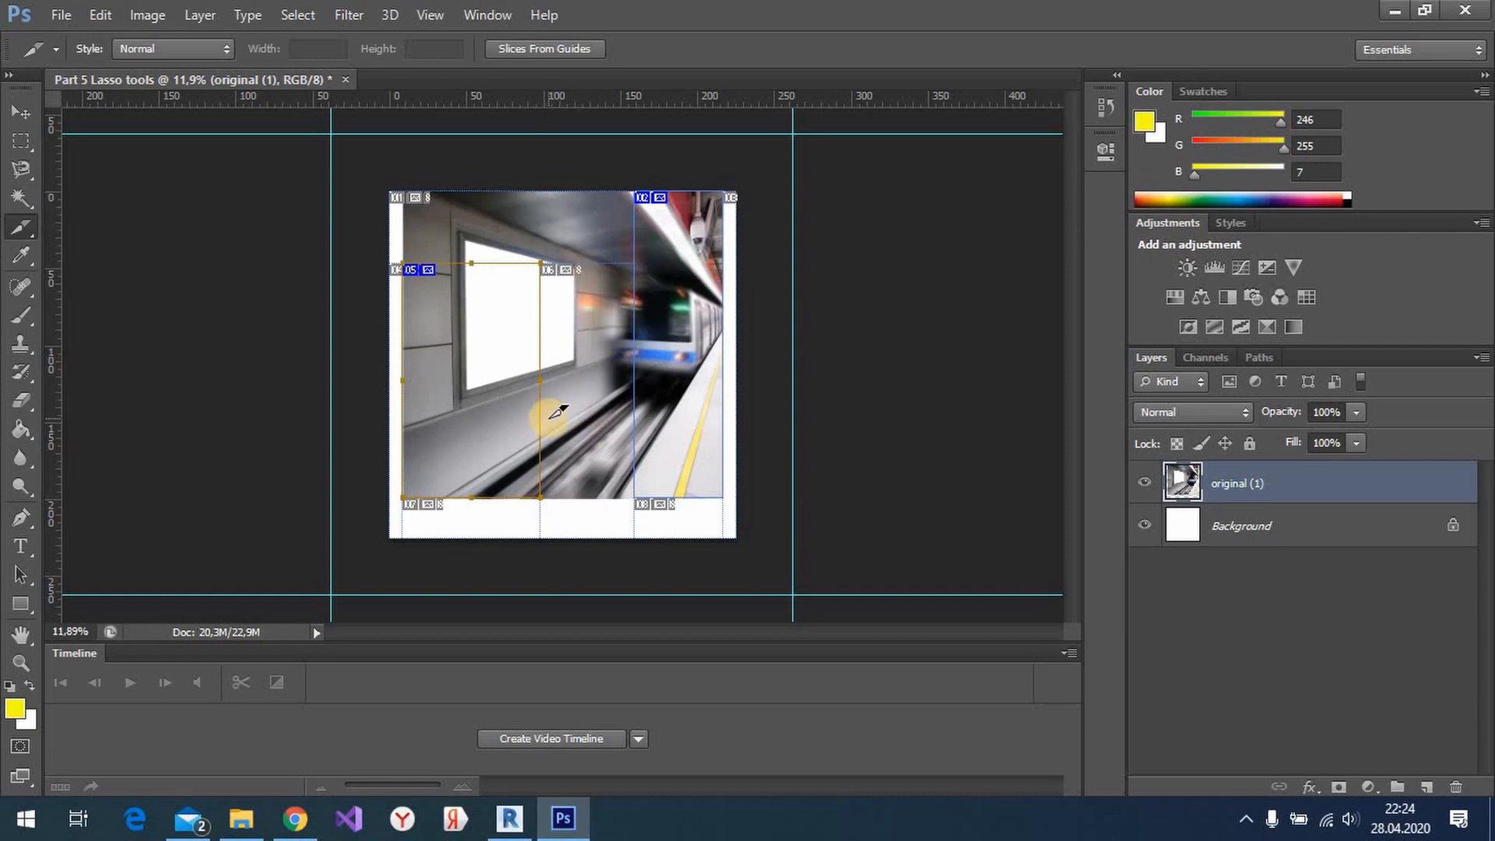
pyautogui.moveTo(557, 411); pyautogui.dragTo(627, 304)
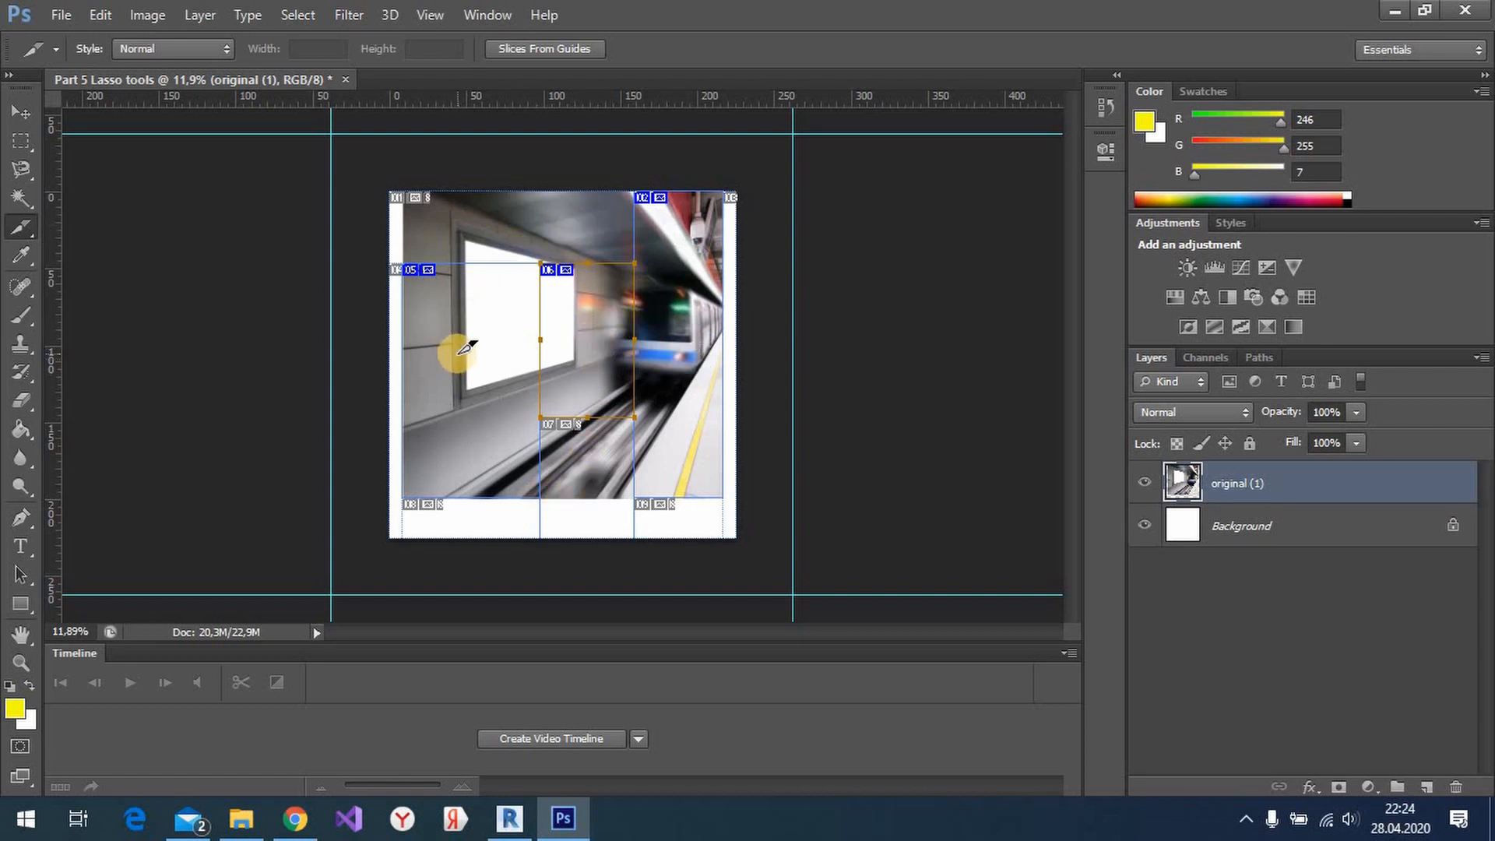
# - With the Slice Select tool, extend the middle slice downward and leftward, and move it left across the billboard onto the wall
pyautogui.click(29, 224)
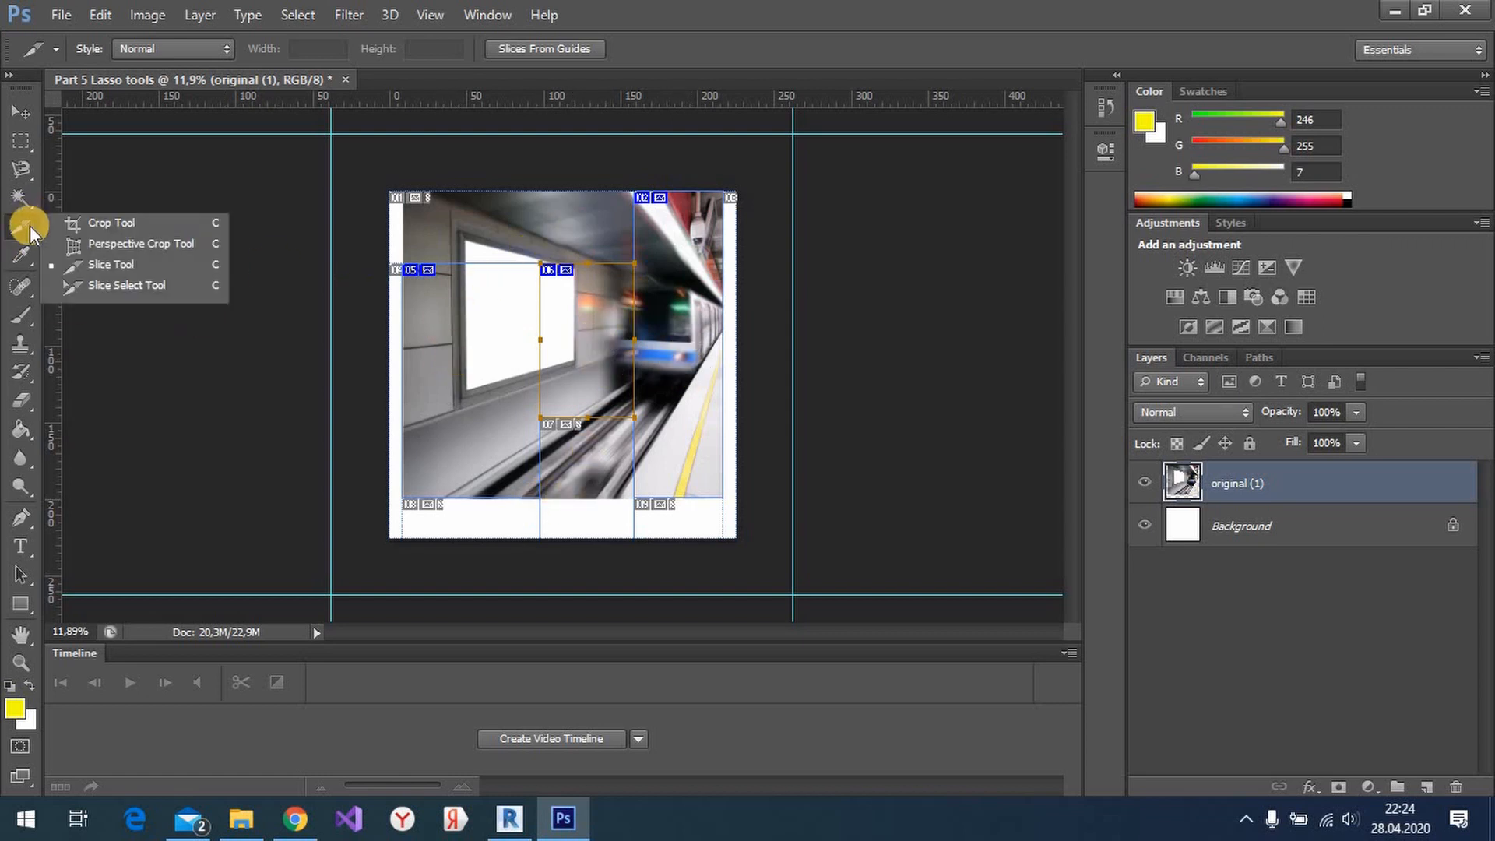
pyautogui.click(113, 287)
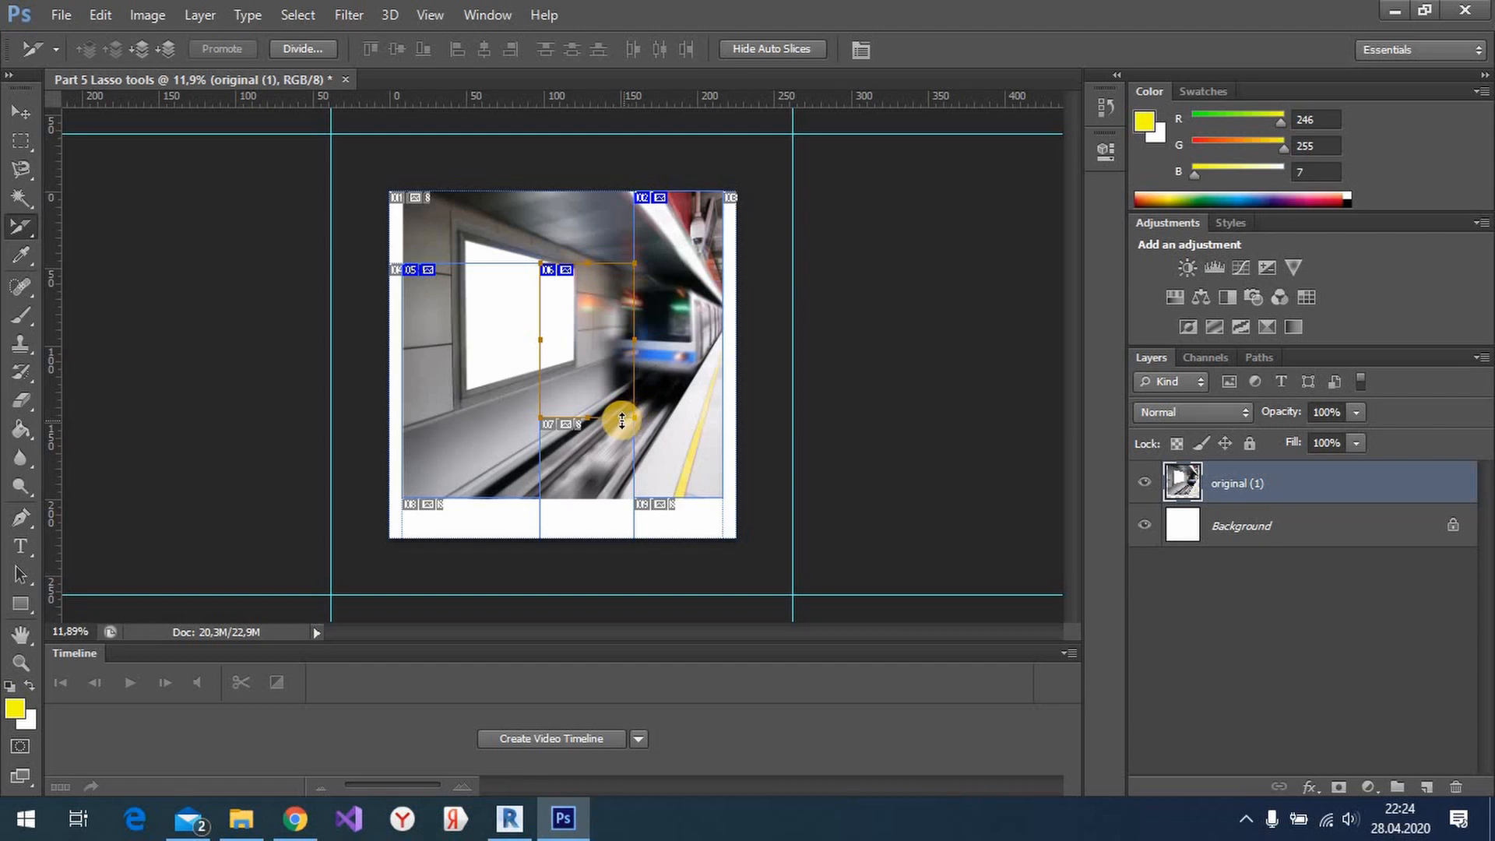
pyautogui.moveTo(620, 427); pyautogui.dragTo(615, 461)
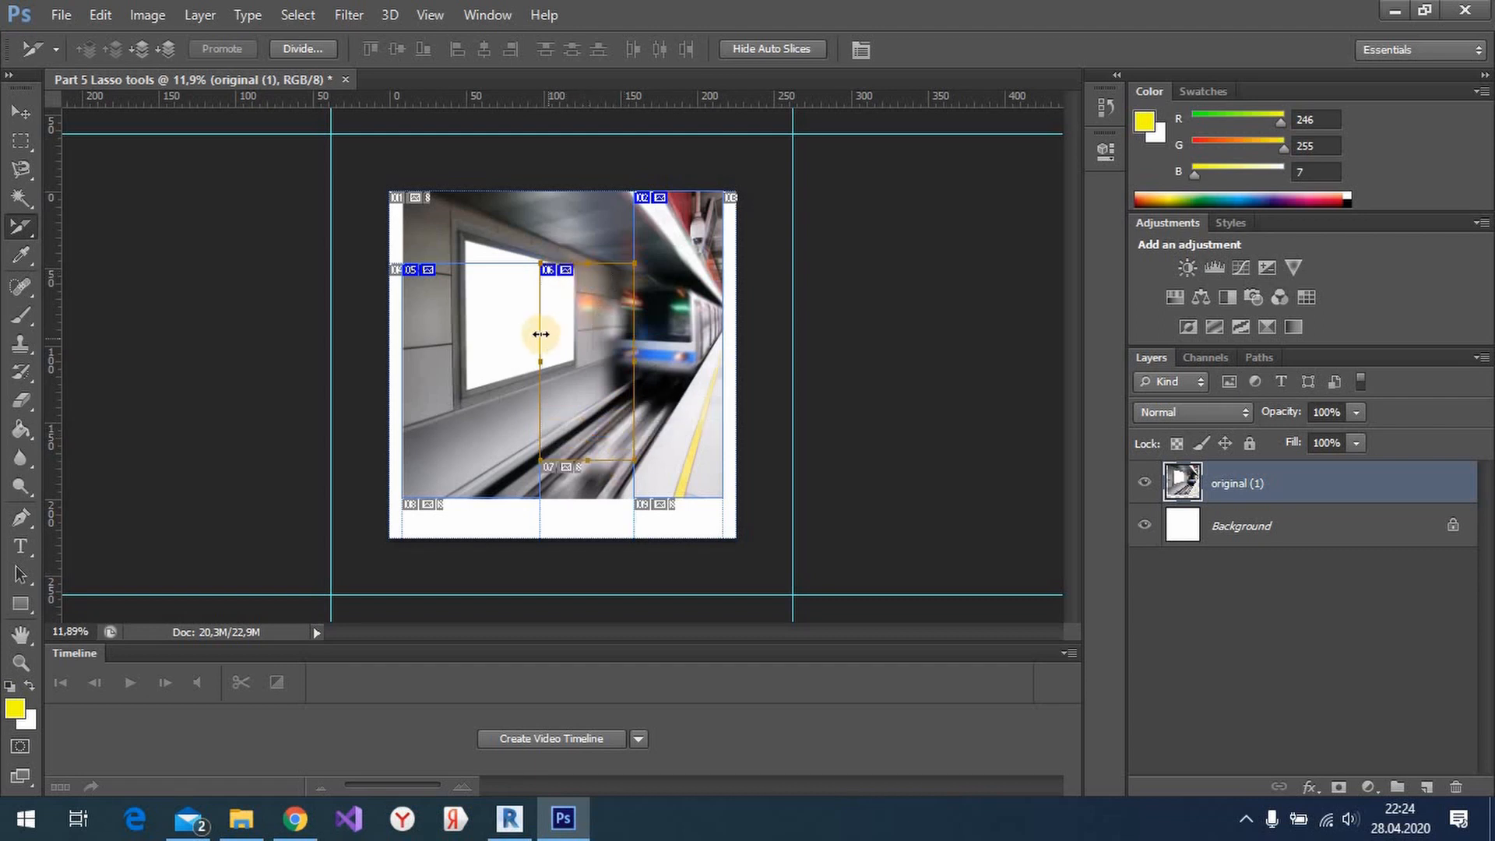
pyautogui.moveTo(539, 332); pyautogui.dragTo(511, 333)
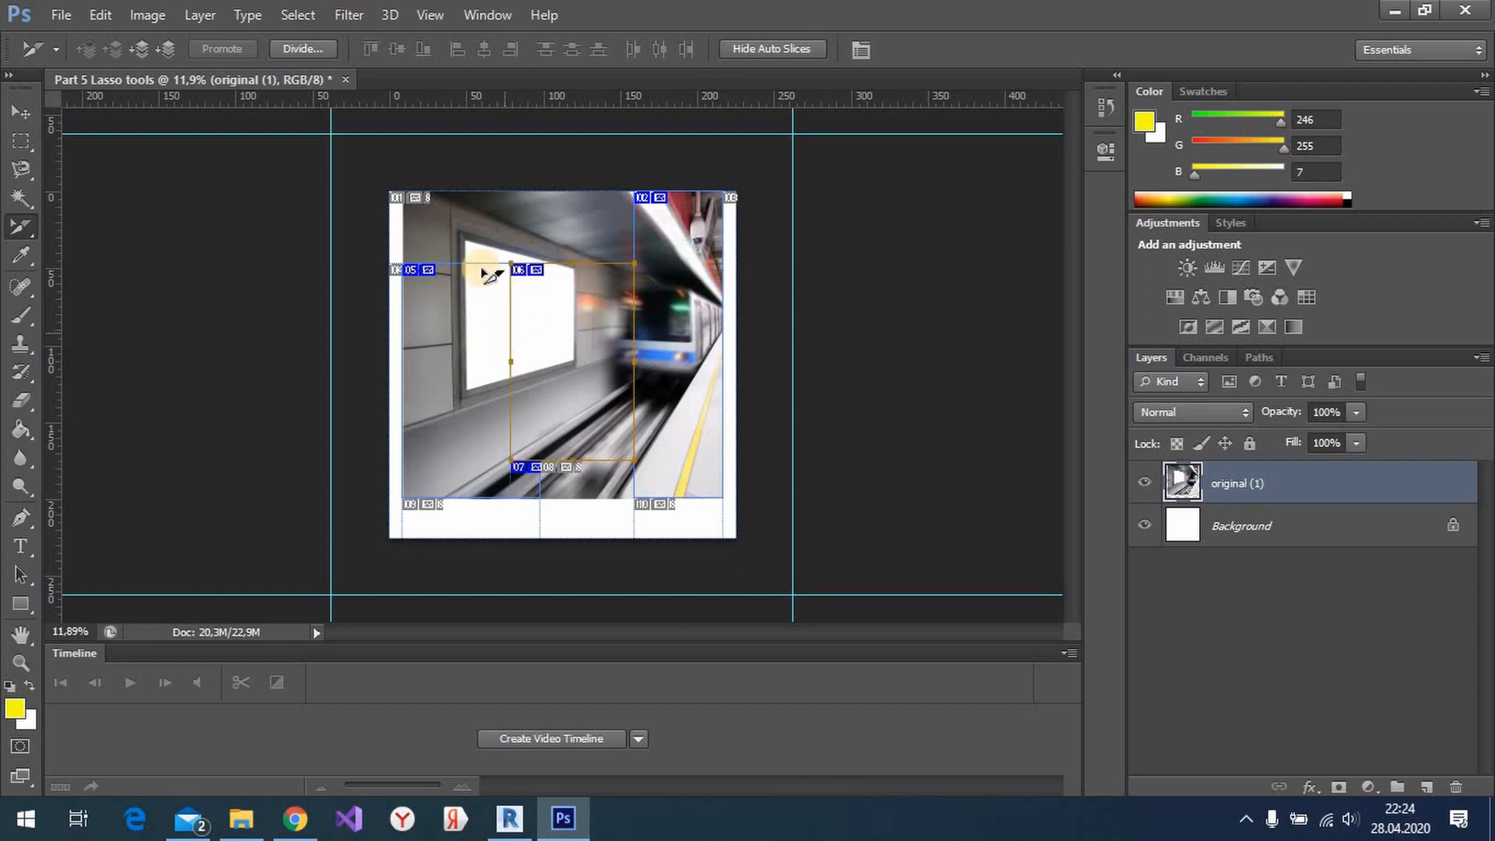
pyautogui.click(460, 269)
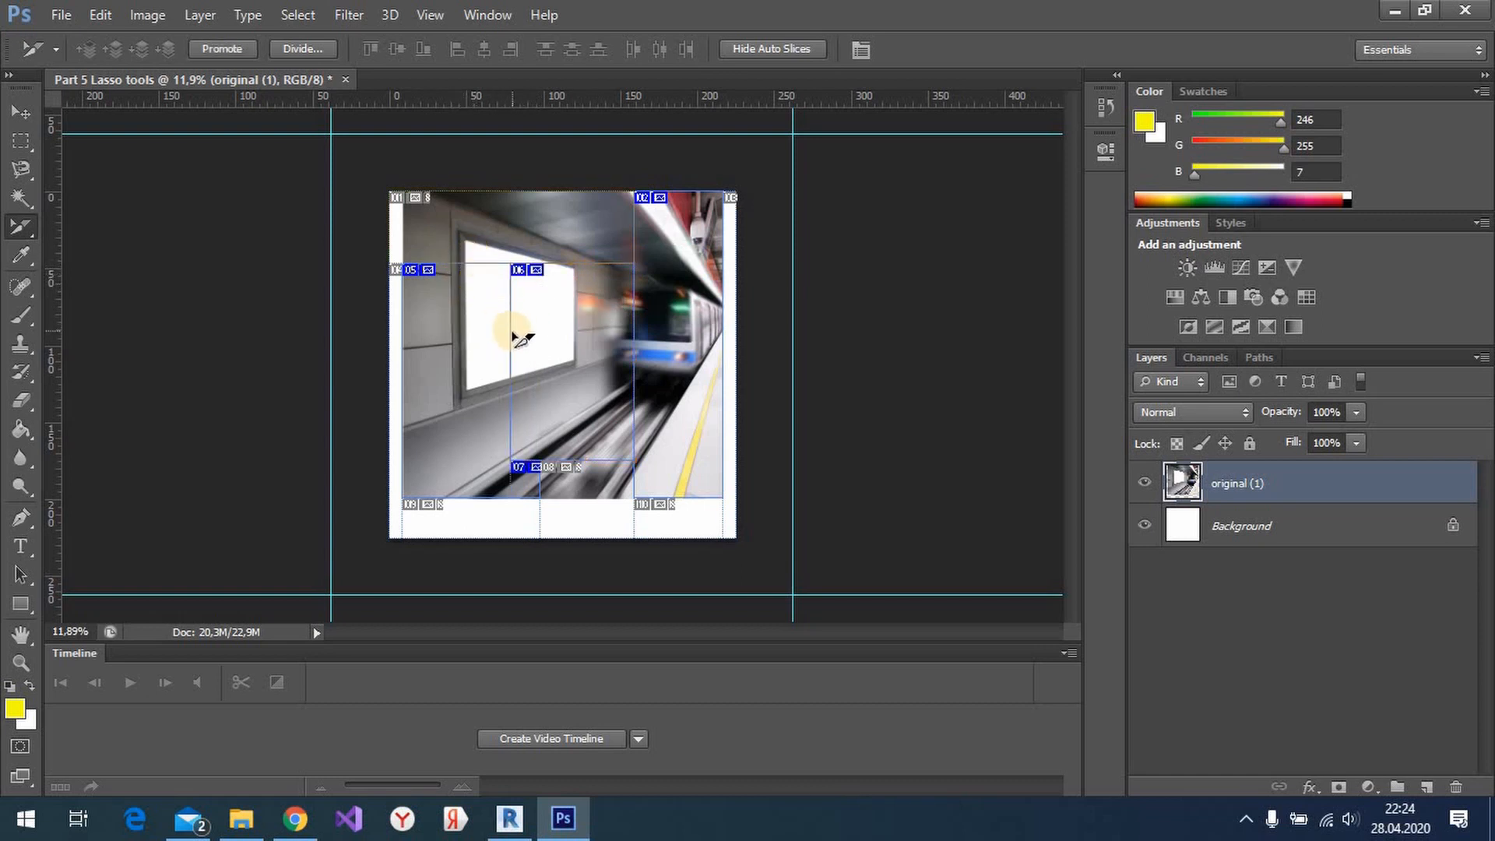
pyautogui.moveTo(514, 337); pyautogui.dragTo(482, 337)
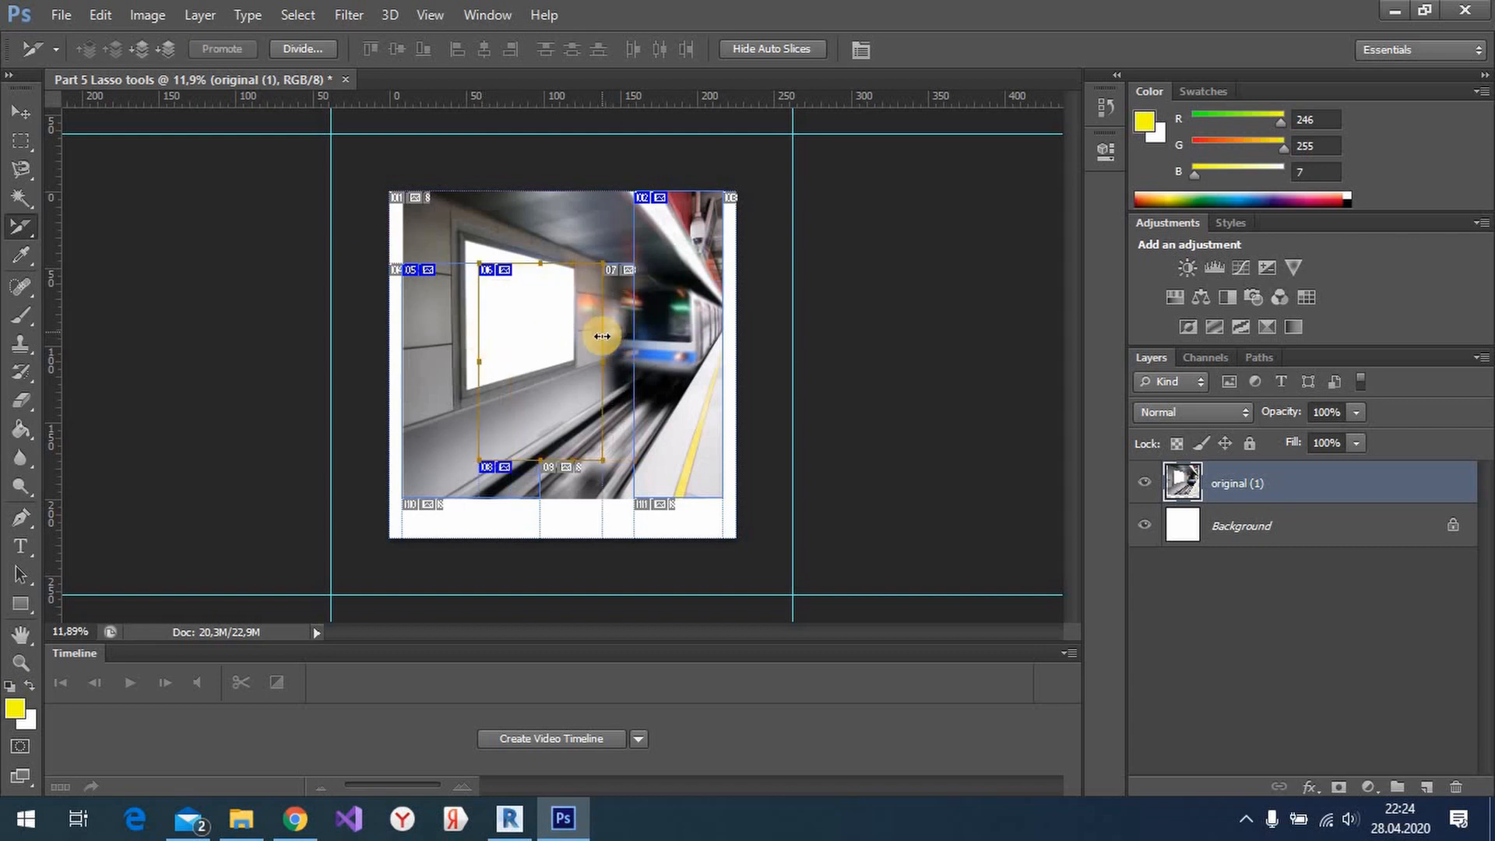
pyautogui.moveTo(602, 336); pyautogui.dragTo(418, 361)
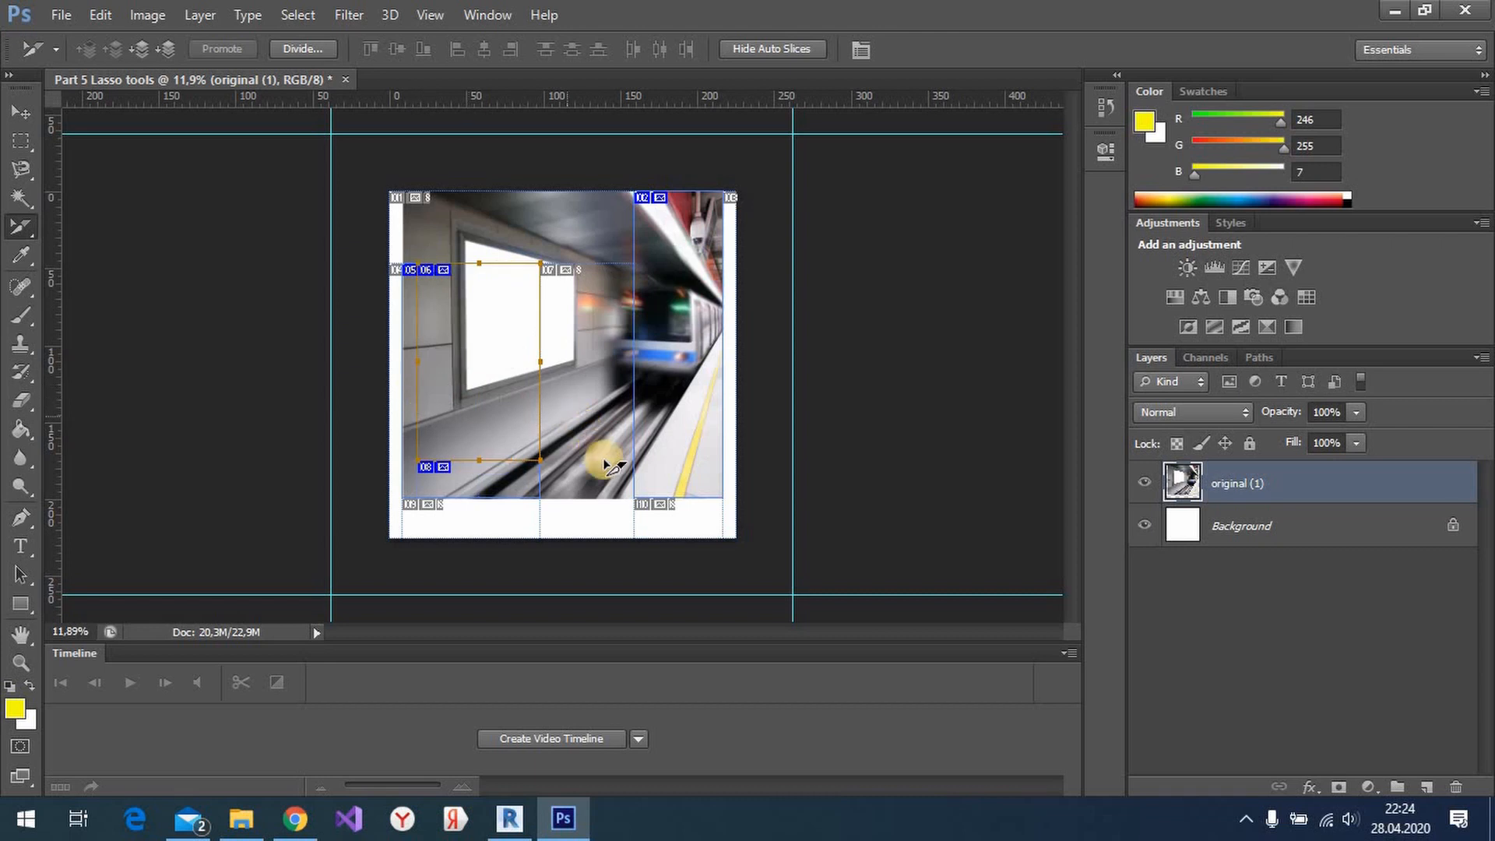
# - Draw another slice with the Slice tool over the tracks, in the gap between the moved slice and the tall right-hand slice
pyautogui.rightClick(21, 227)
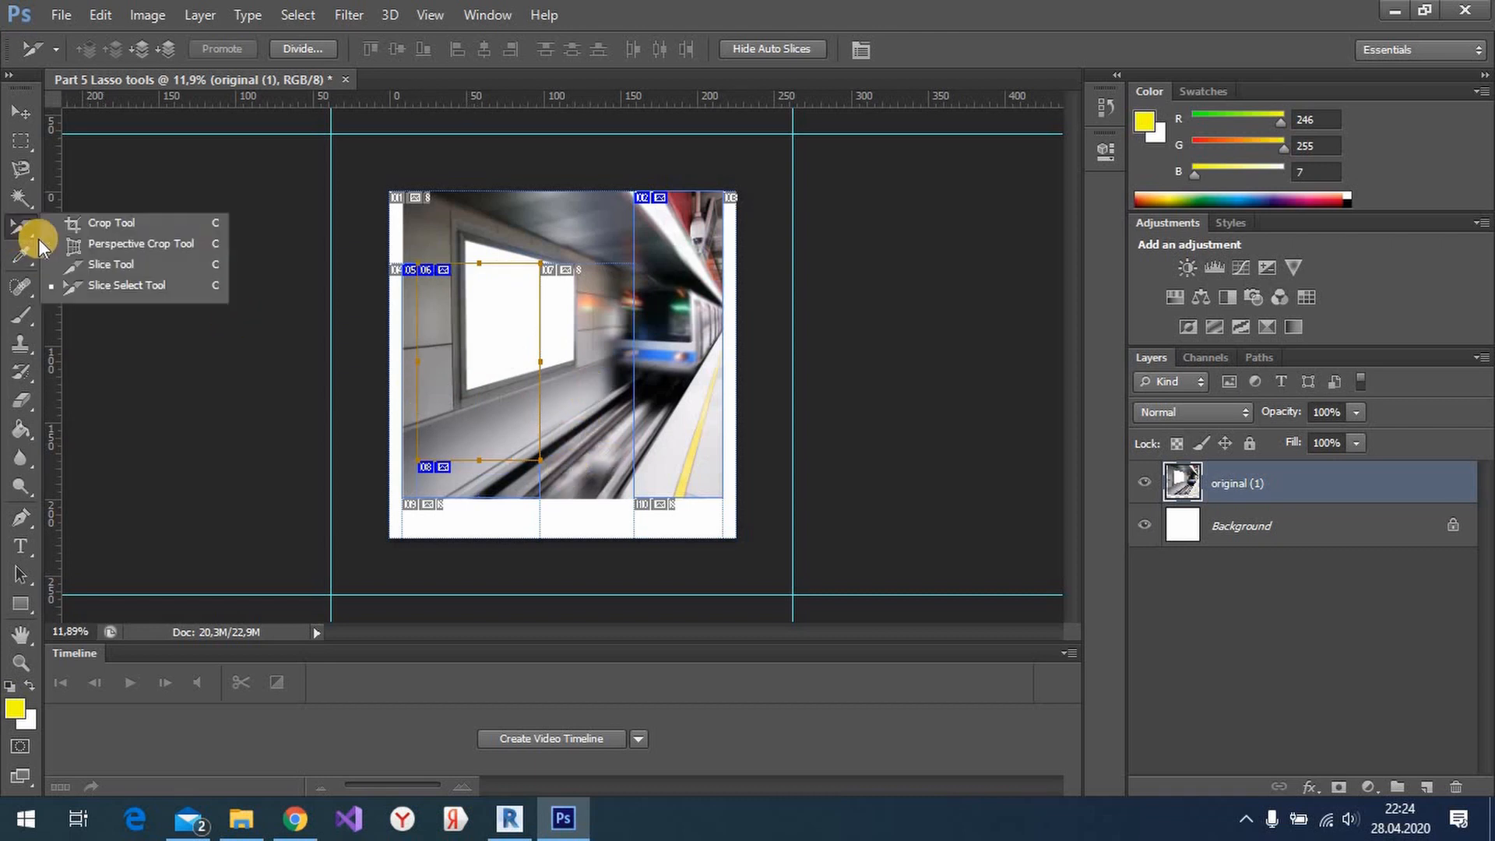
pyautogui.click(112, 269)
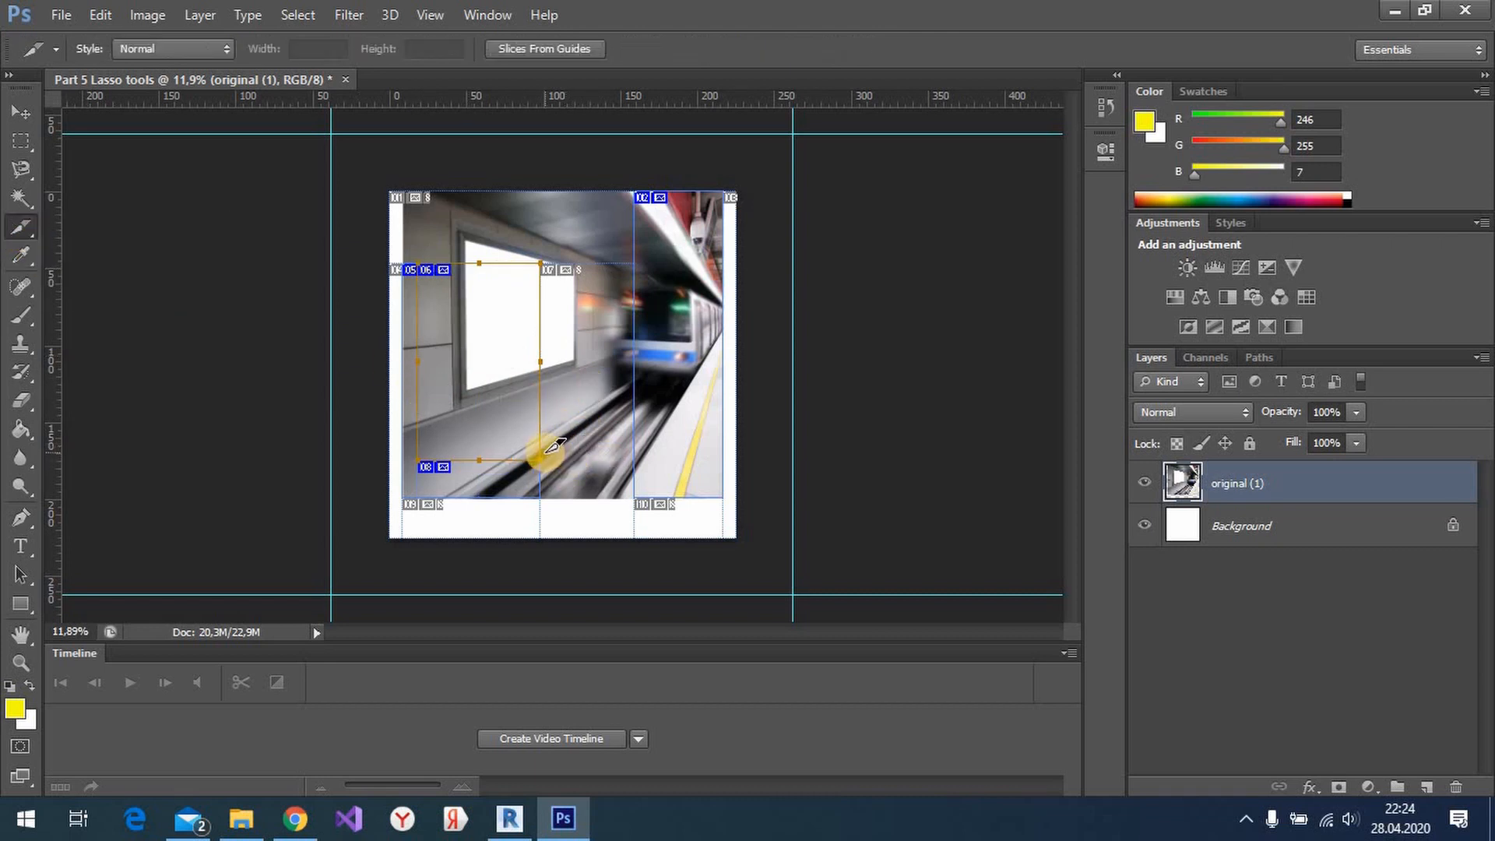
pyautogui.moveTo(570, 439)
pyautogui.mouseDown()
pyautogui.moveTo(601, 442)
pyautogui.moveTo(658, 315)
pyautogui.moveTo(635, 337)
pyautogui.mouseUp()
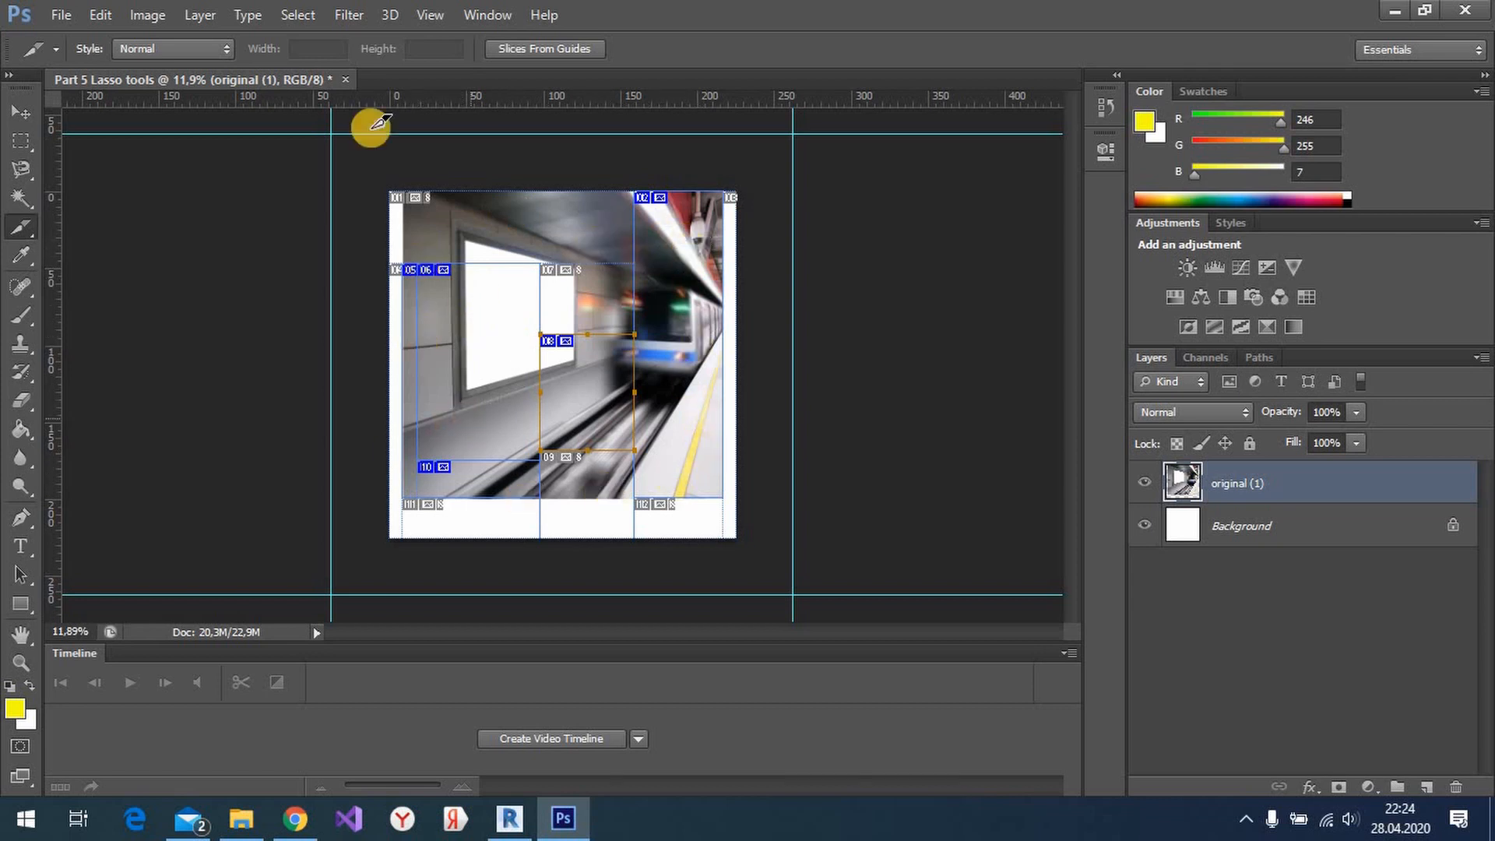
# - Open the sliced photo in Save for Web and look over its optimized GIF preview and the available export presets
pyautogui.click(61, 14)
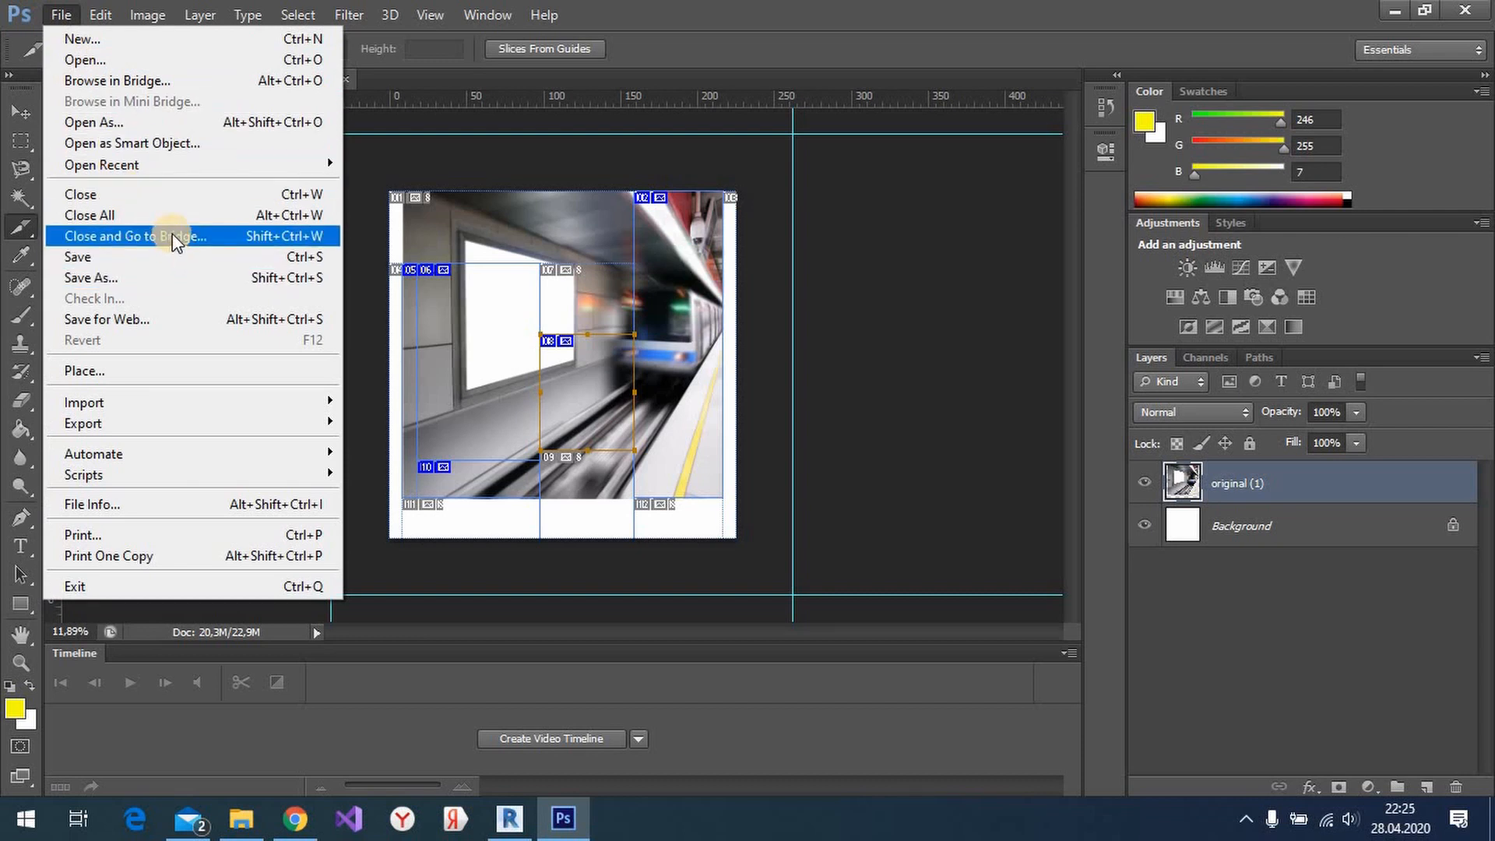
pyautogui.click(161, 321)
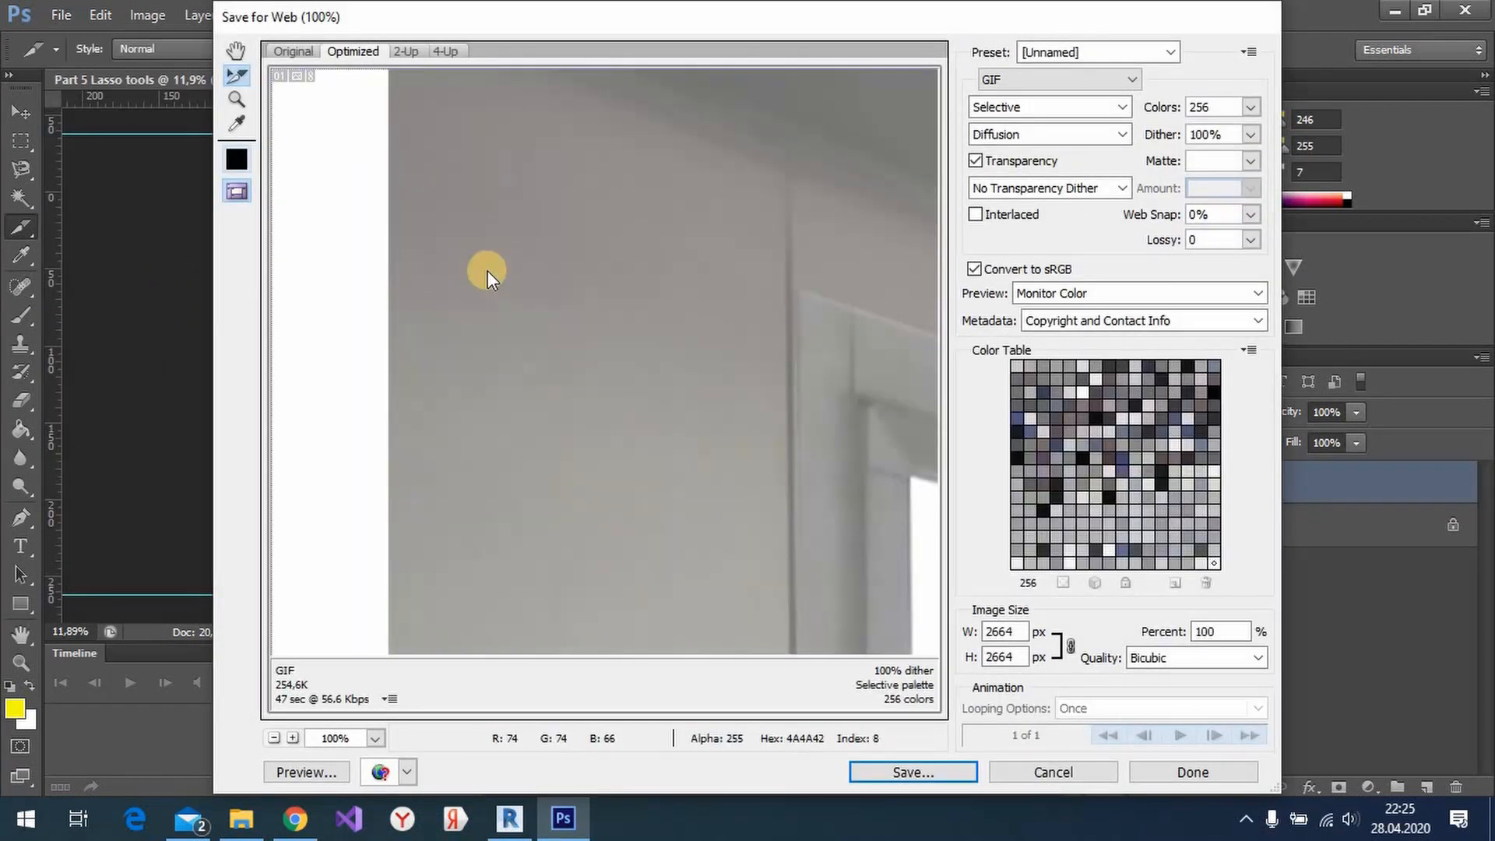
pyautogui.scroll(-12, 643, 296)
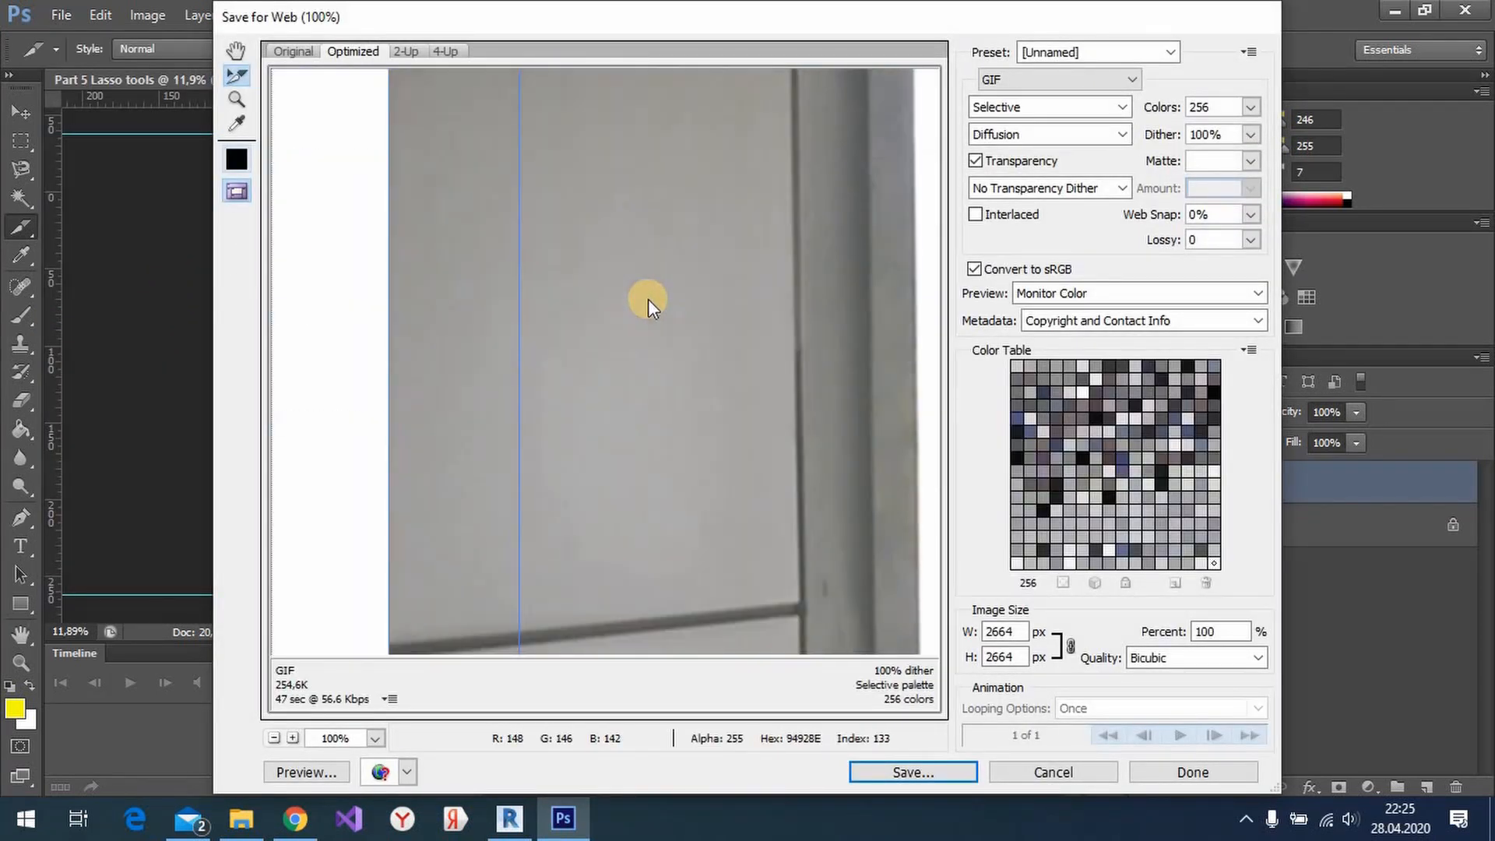
pyautogui.scroll(-5, 656, 297)
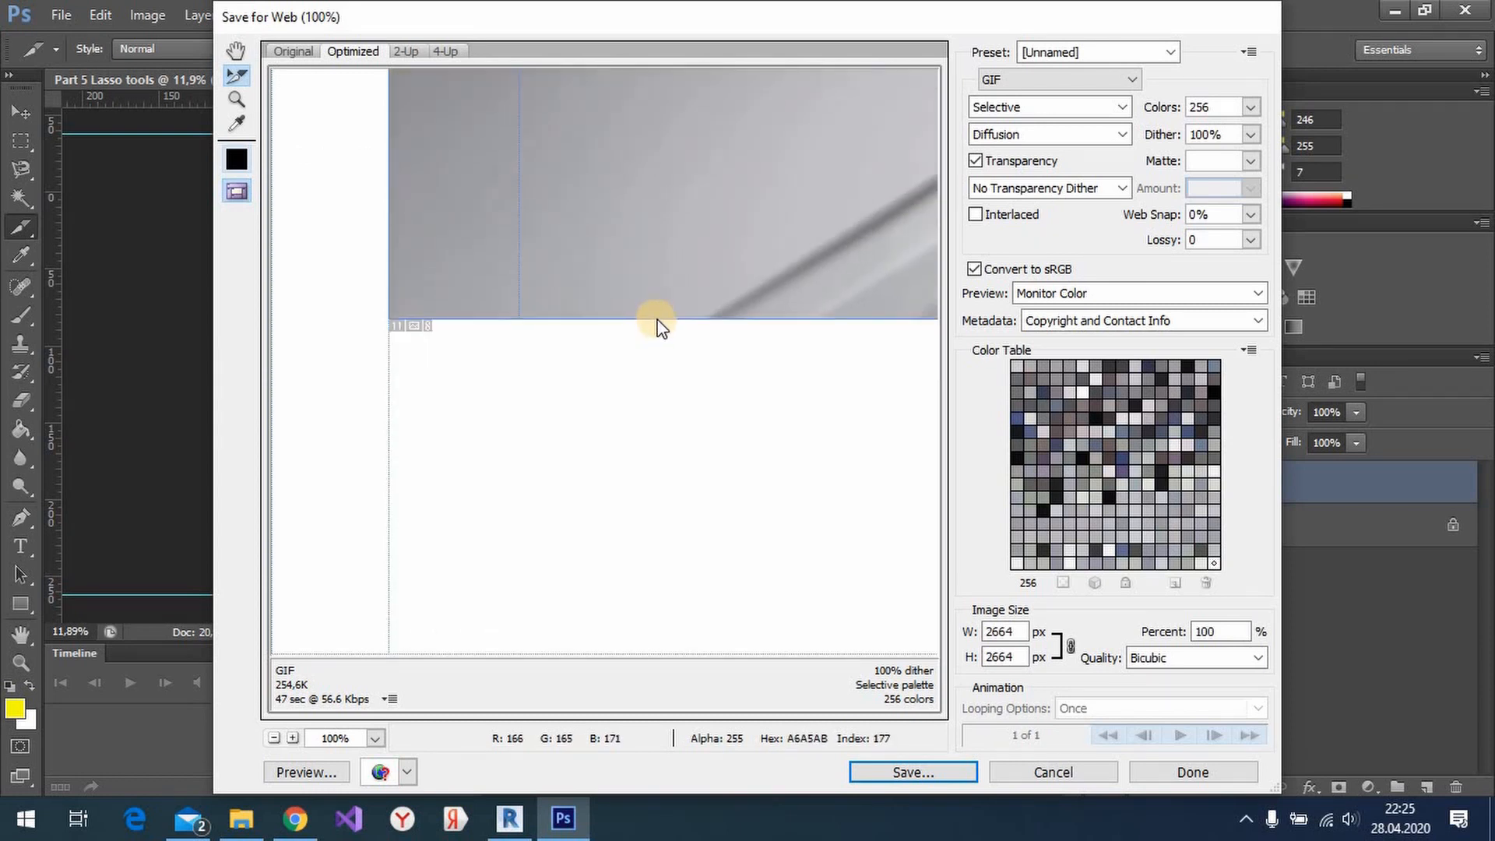
pyautogui.scroll(5, 671, 338)
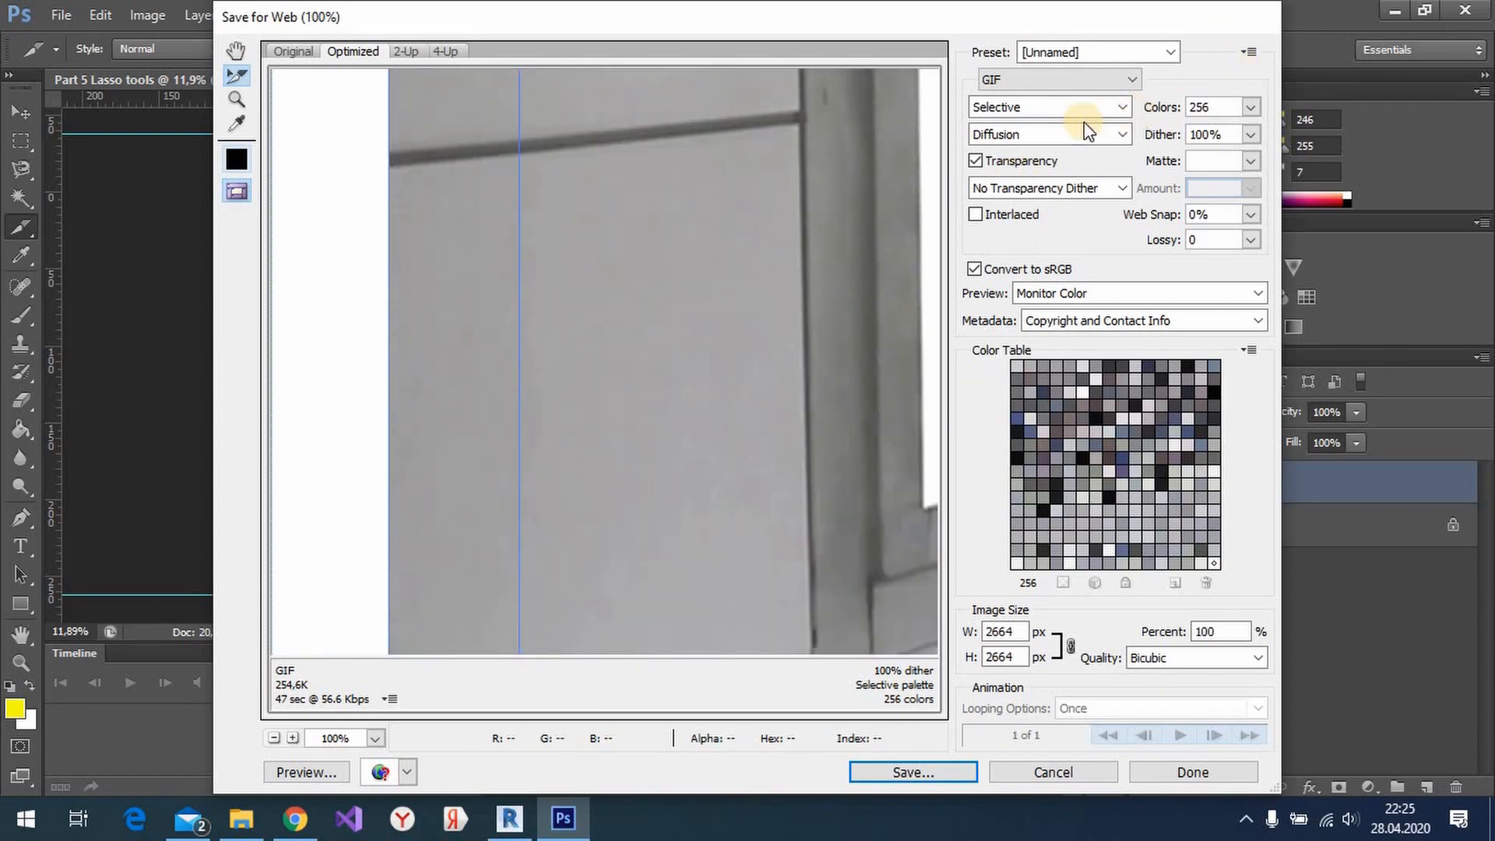
pyautogui.click(1174, 49)
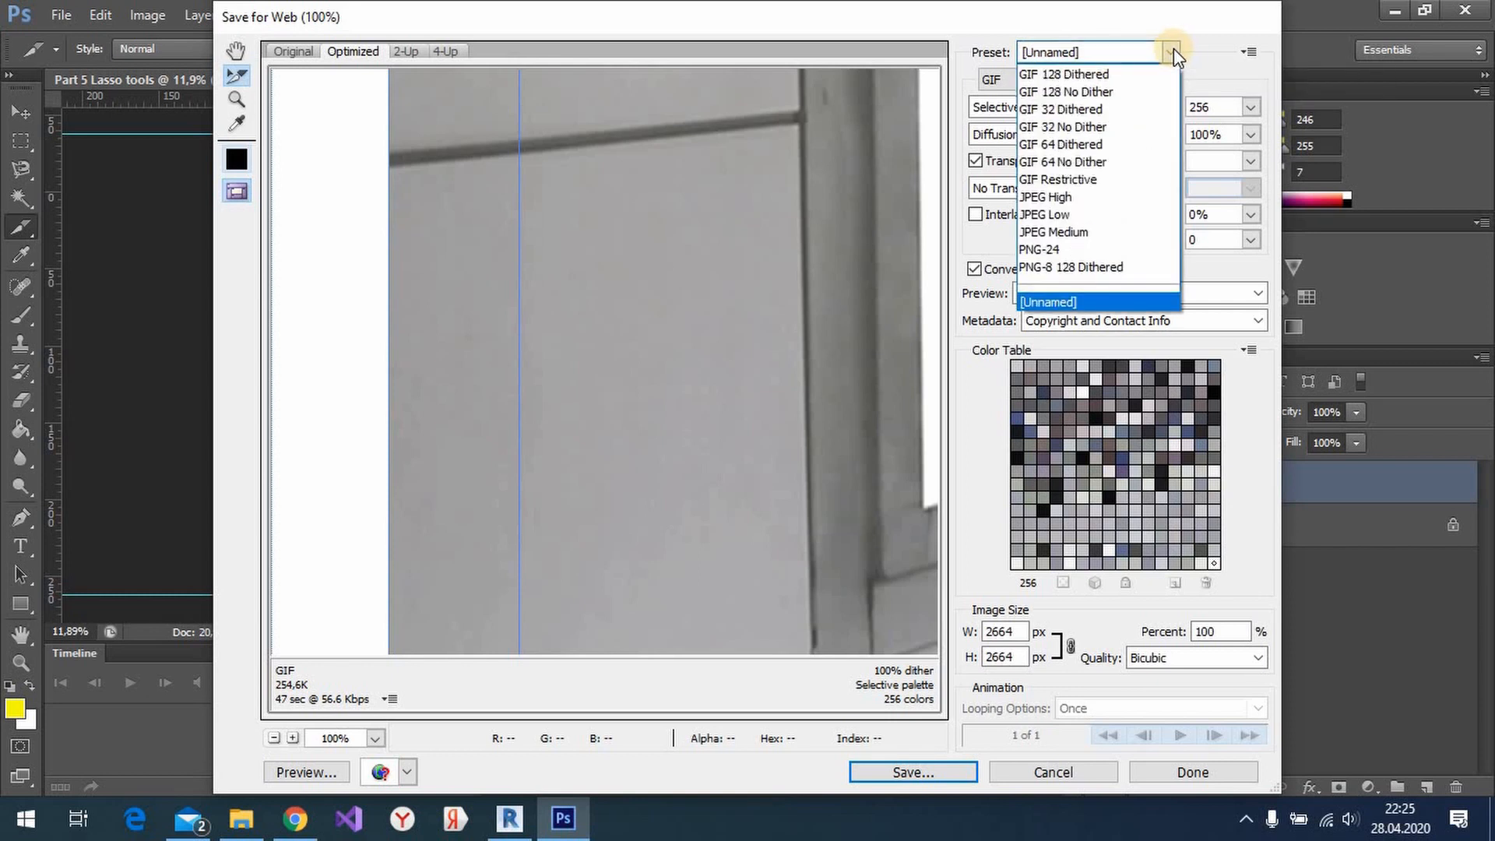
pyautogui.click(1174, 49)
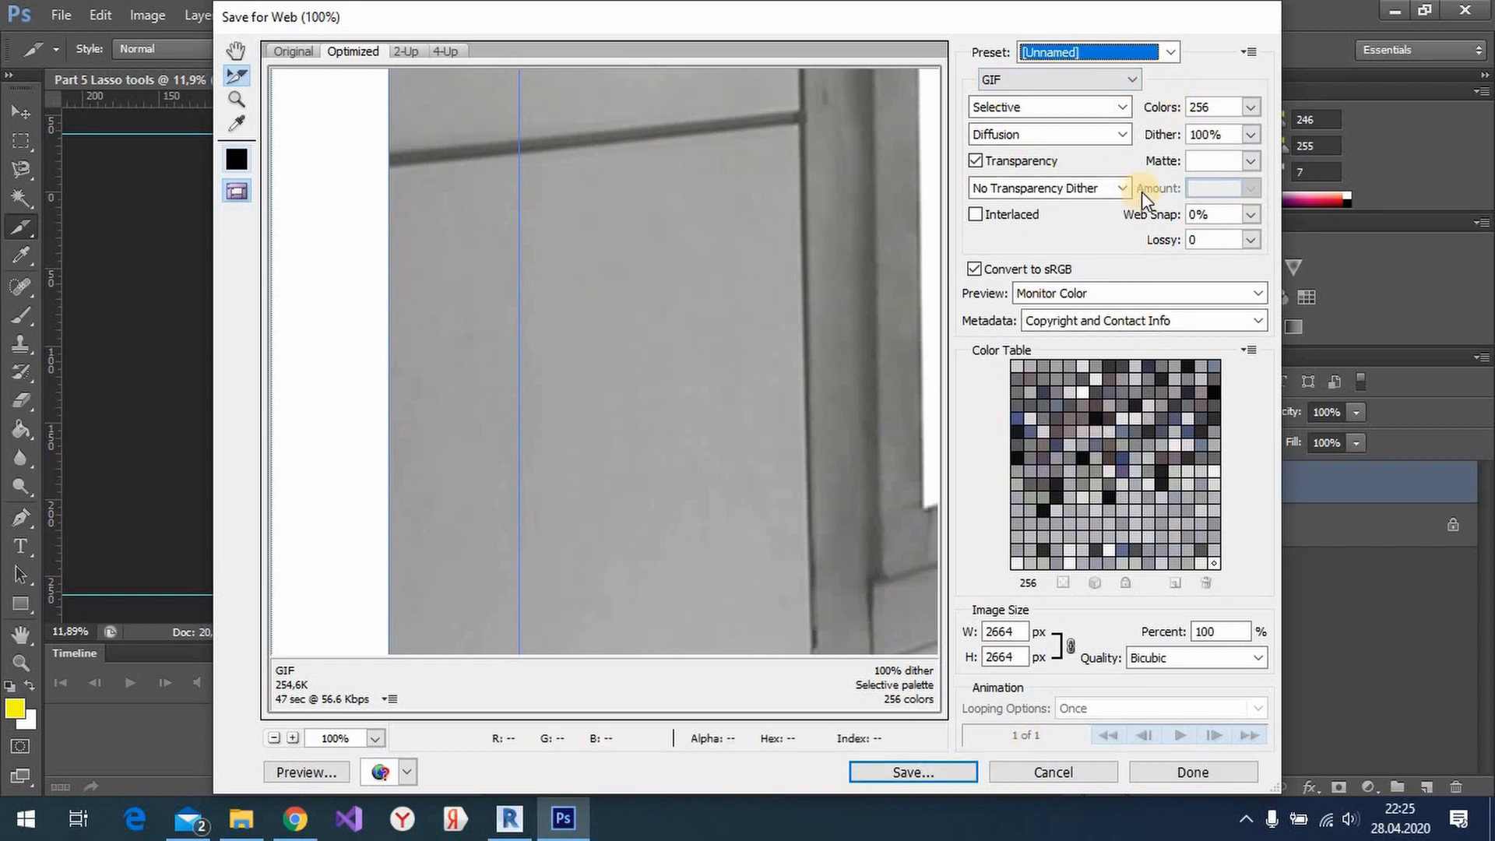
# - Set the GIF's transparency dithering to Diffusion Transparency Dither
pyautogui.click(1118, 187)
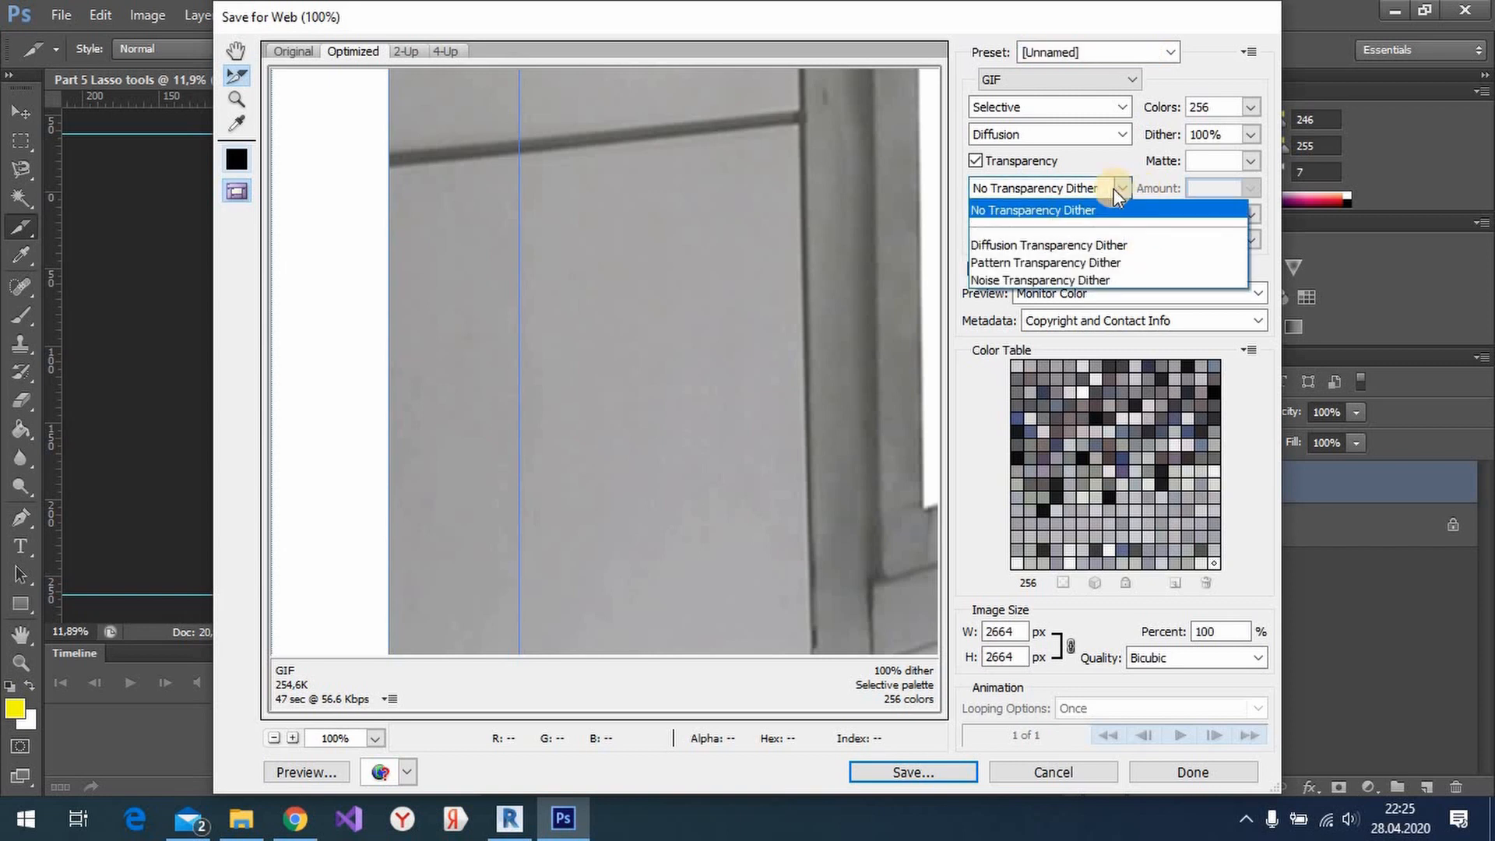
pyautogui.click(1084, 245)
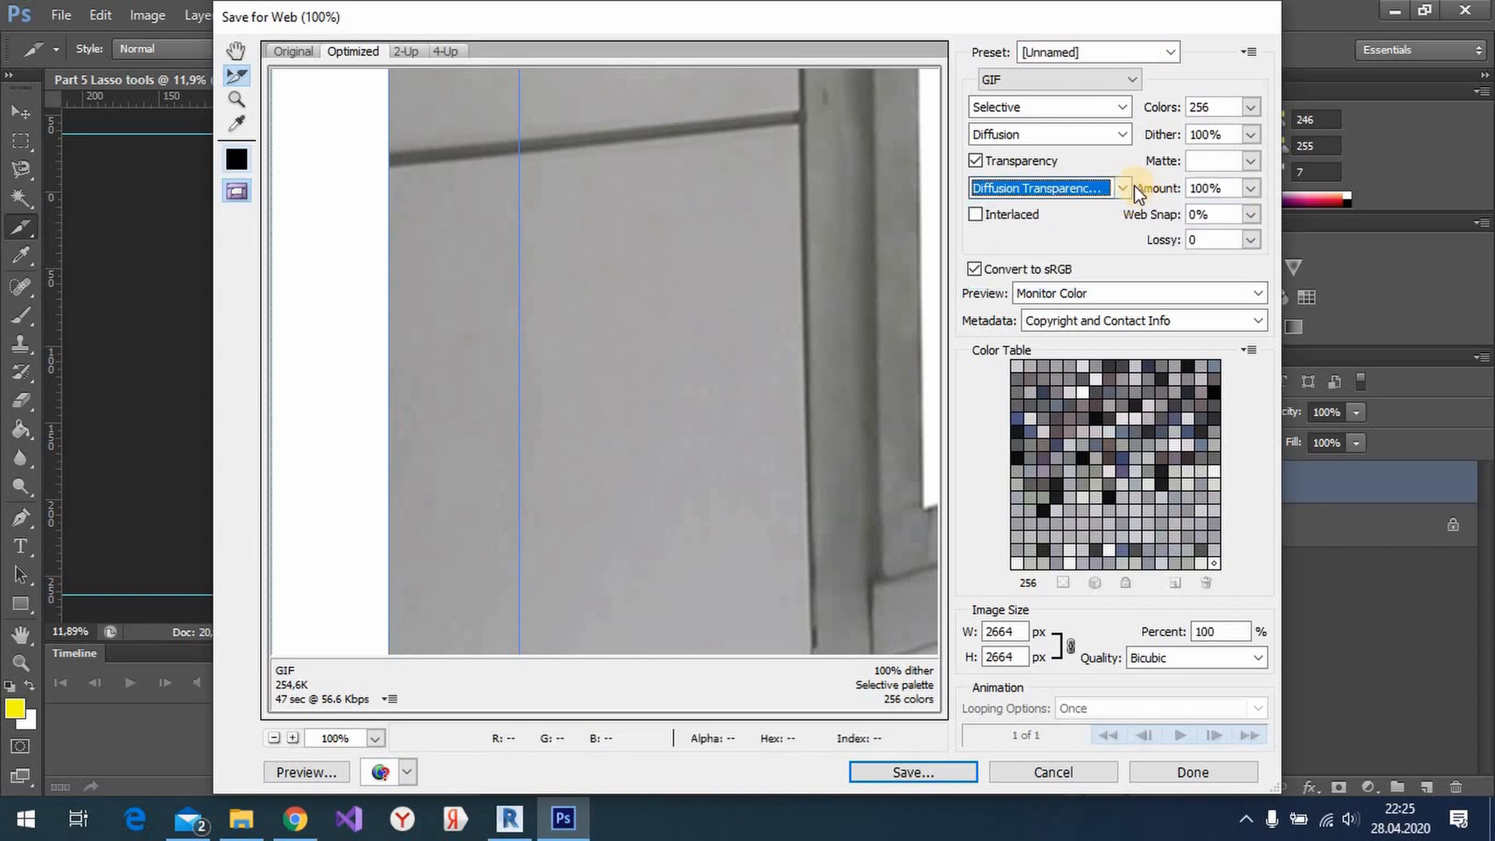
pyautogui.click(1121, 190)
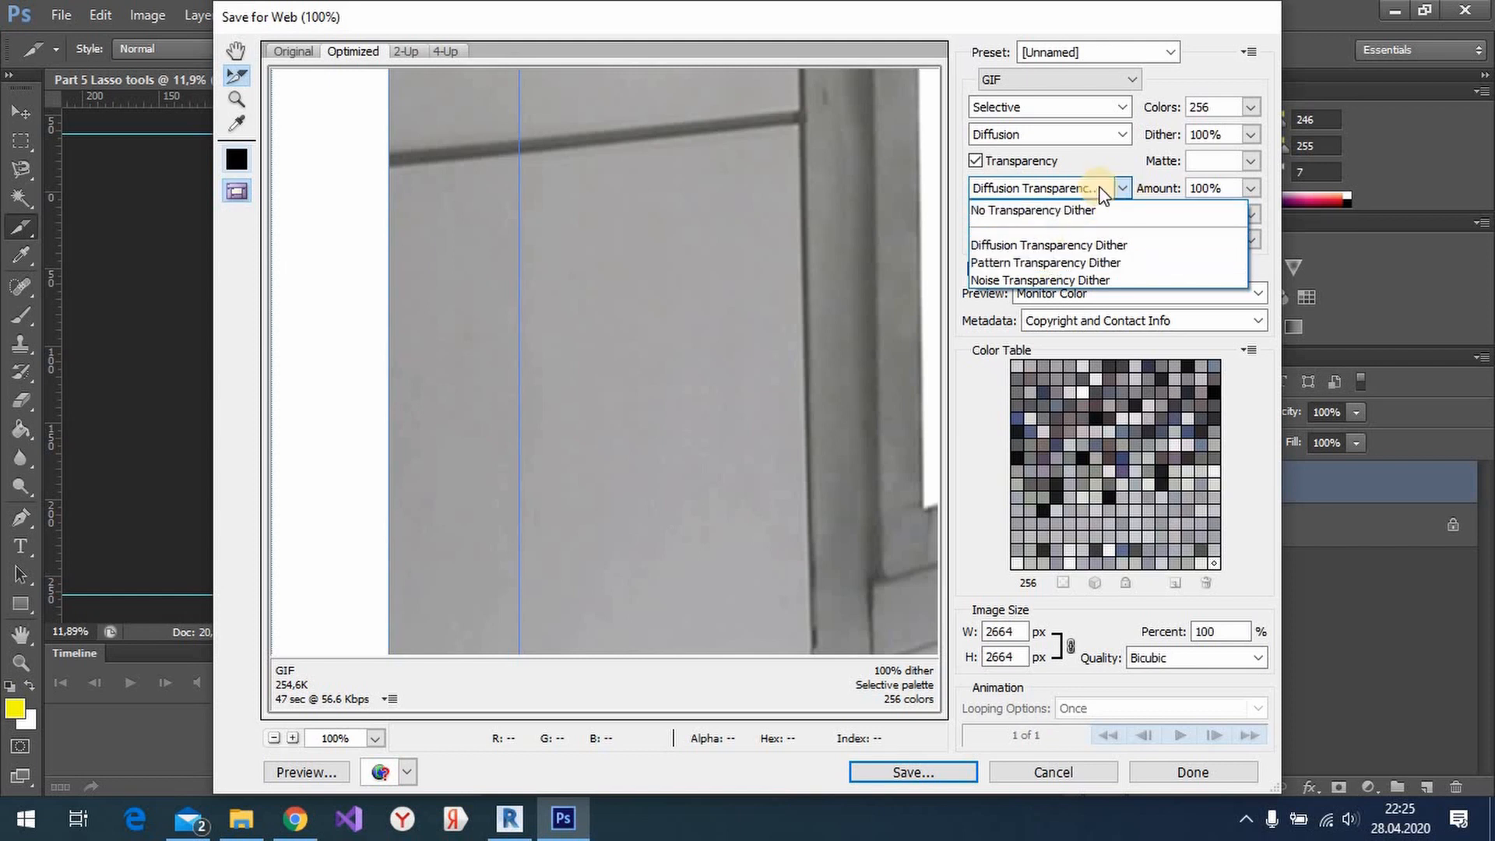
pyautogui.click(1113, 187)
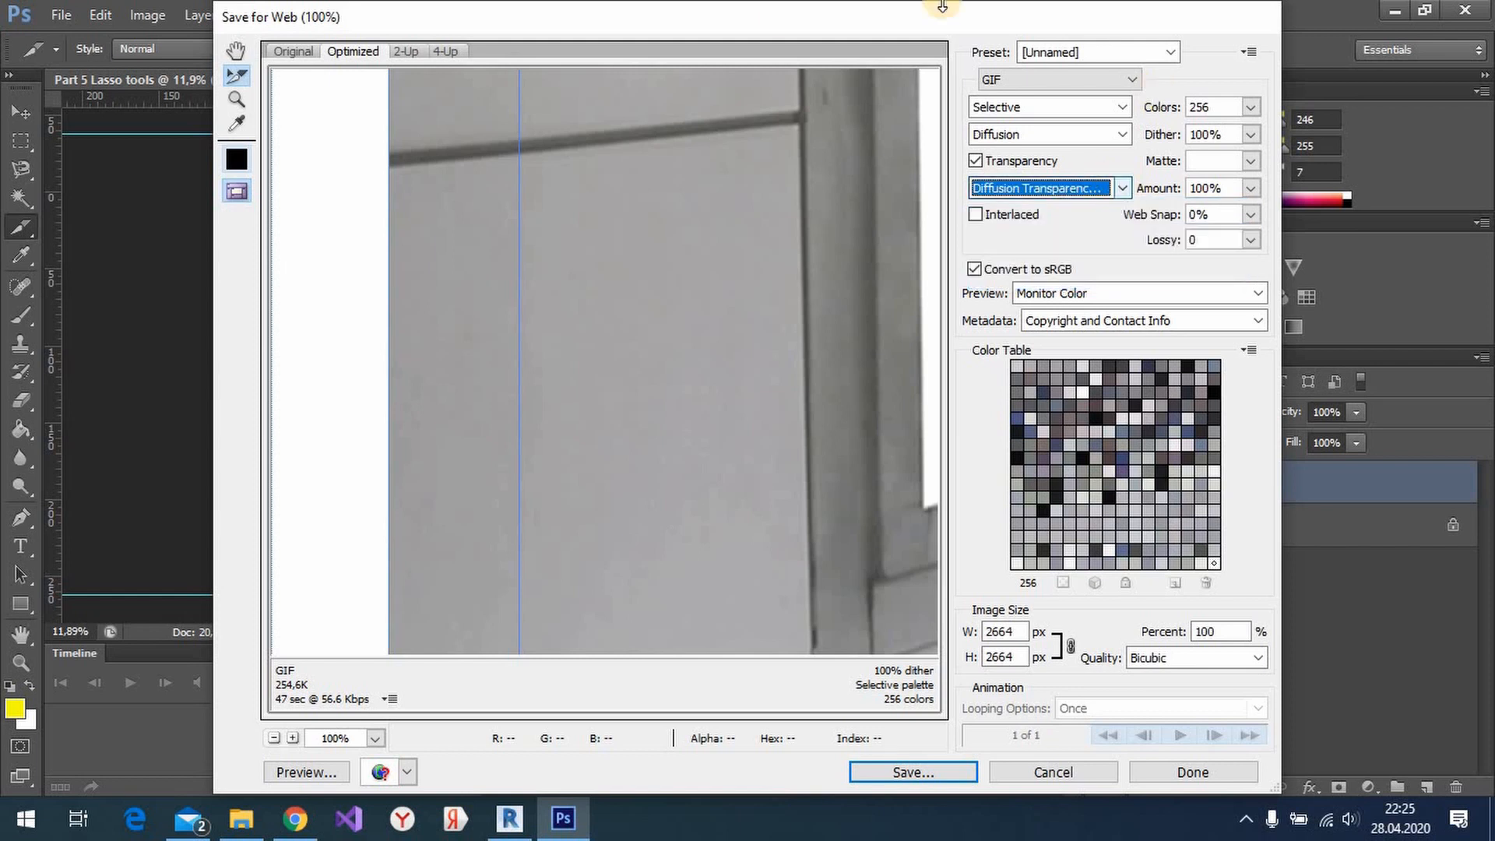
# - Compare the export previews in the Original, Optimized, 2-Up and 4-Up views
pyautogui.click(290, 53)
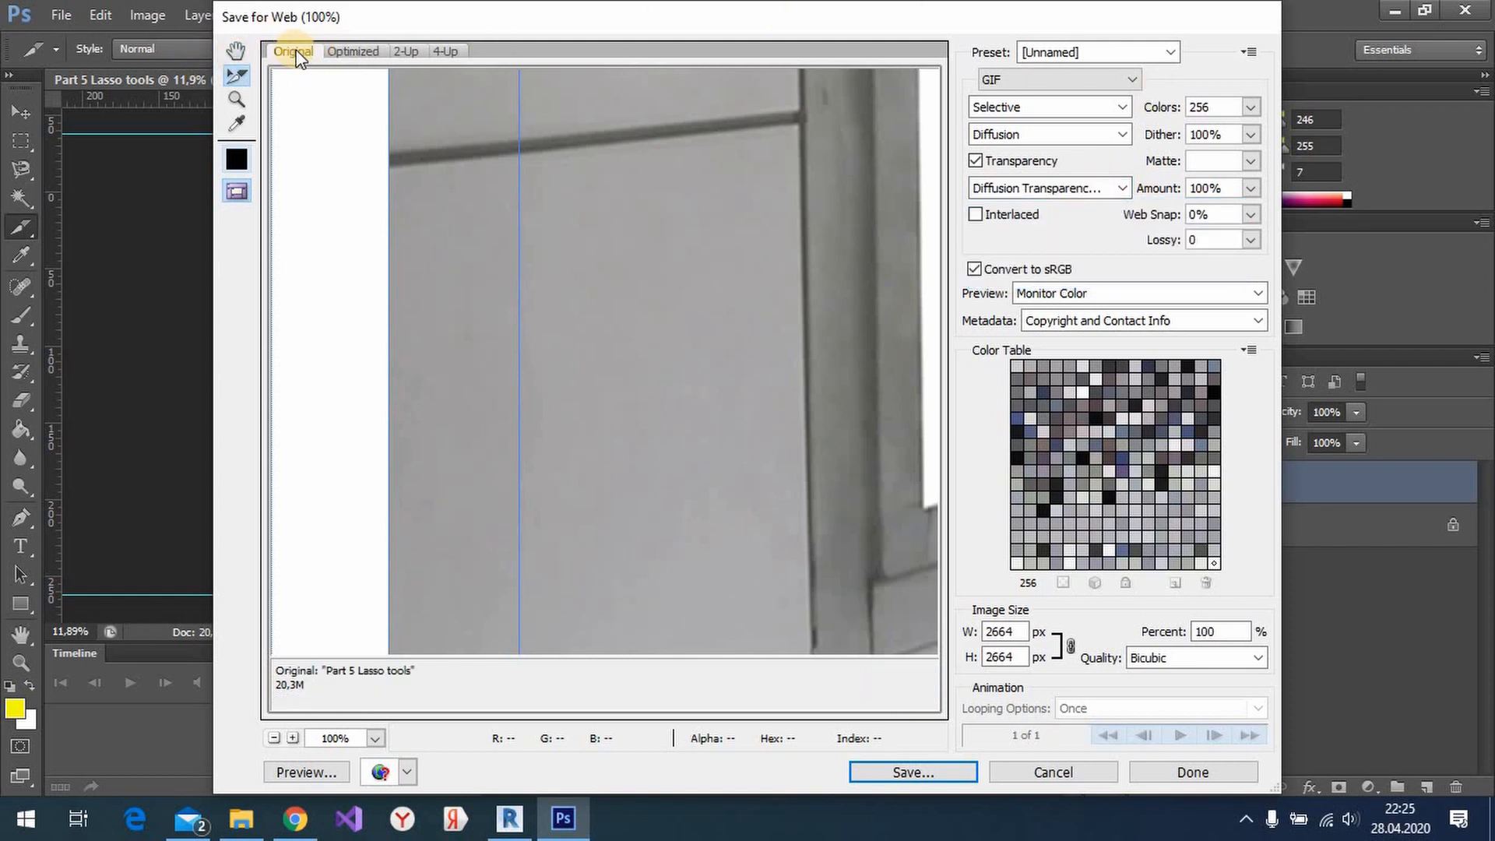
pyautogui.click(350, 51)
pyautogui.click(405, 50)
pyautogui.click(446, 50)
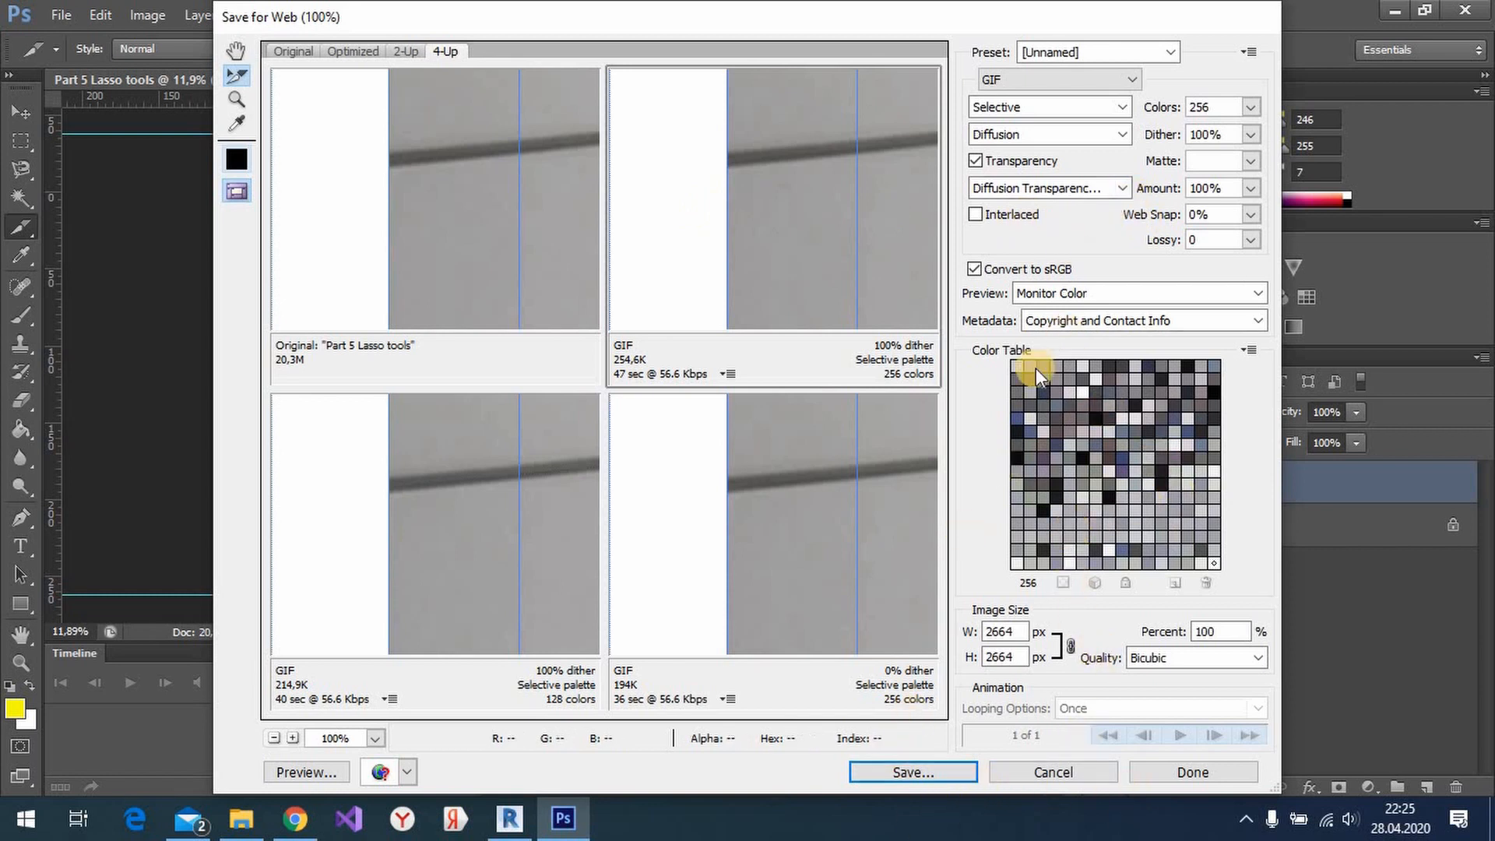
# - Save all slices to the desktop as Part-5-Lasso-tools.gif, images only, with default settings
pyautogui.click(918, 774)
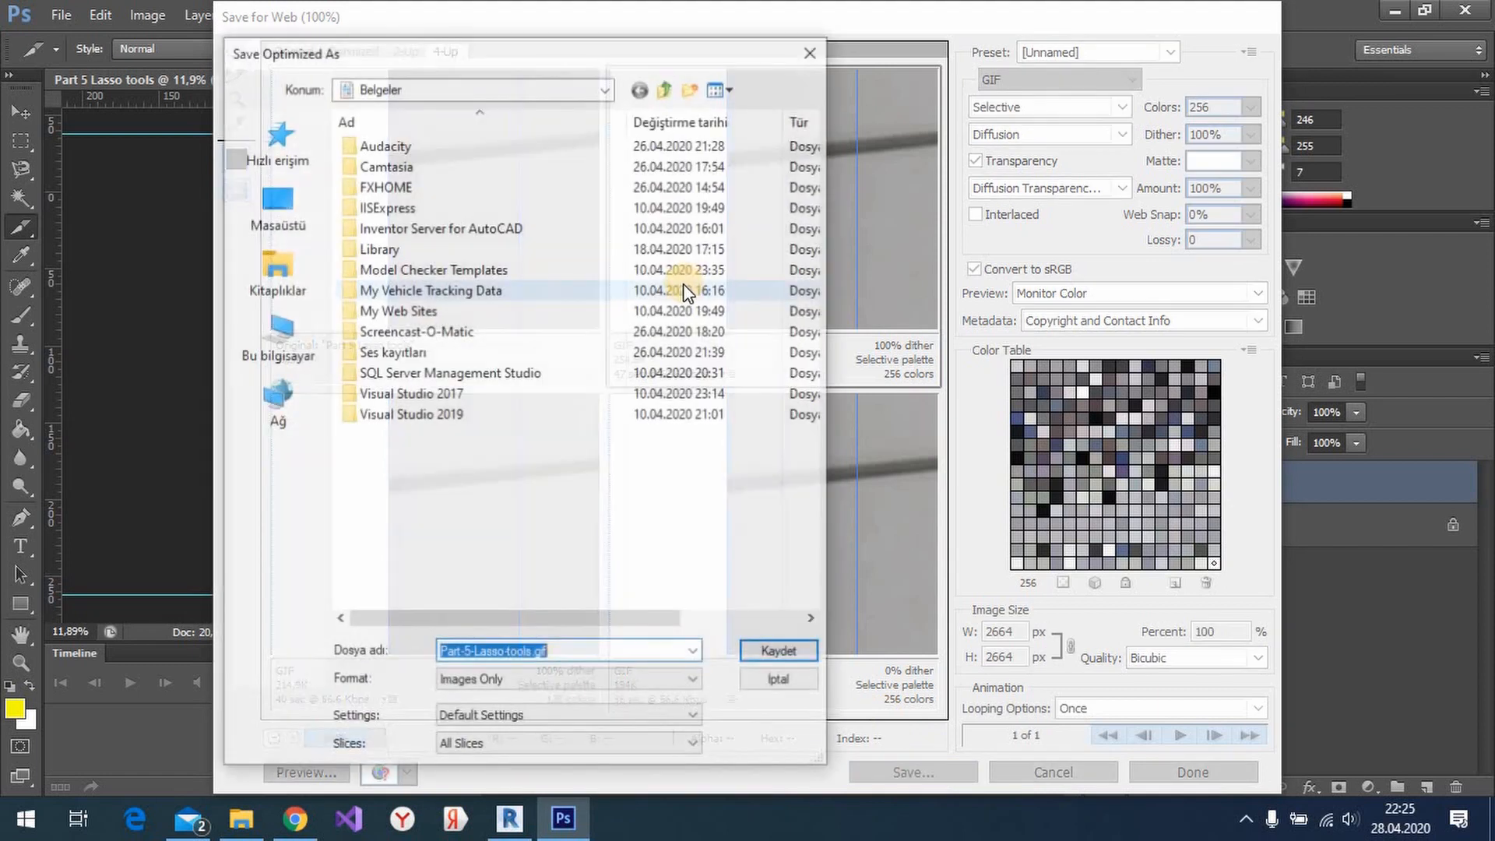
pyautogui.click(279, 206)
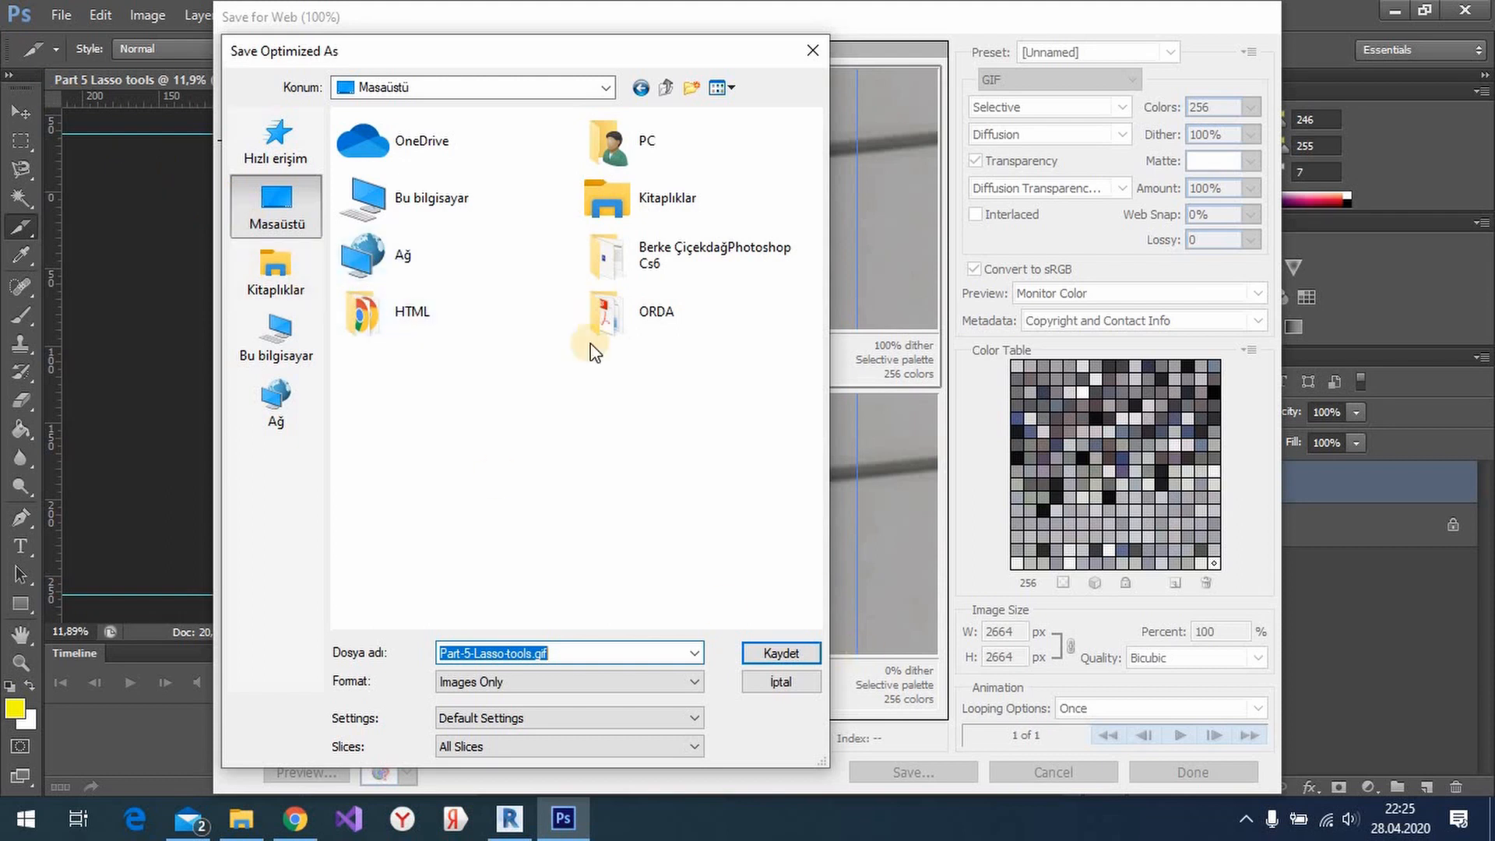
pyautogui.click(782, 651)
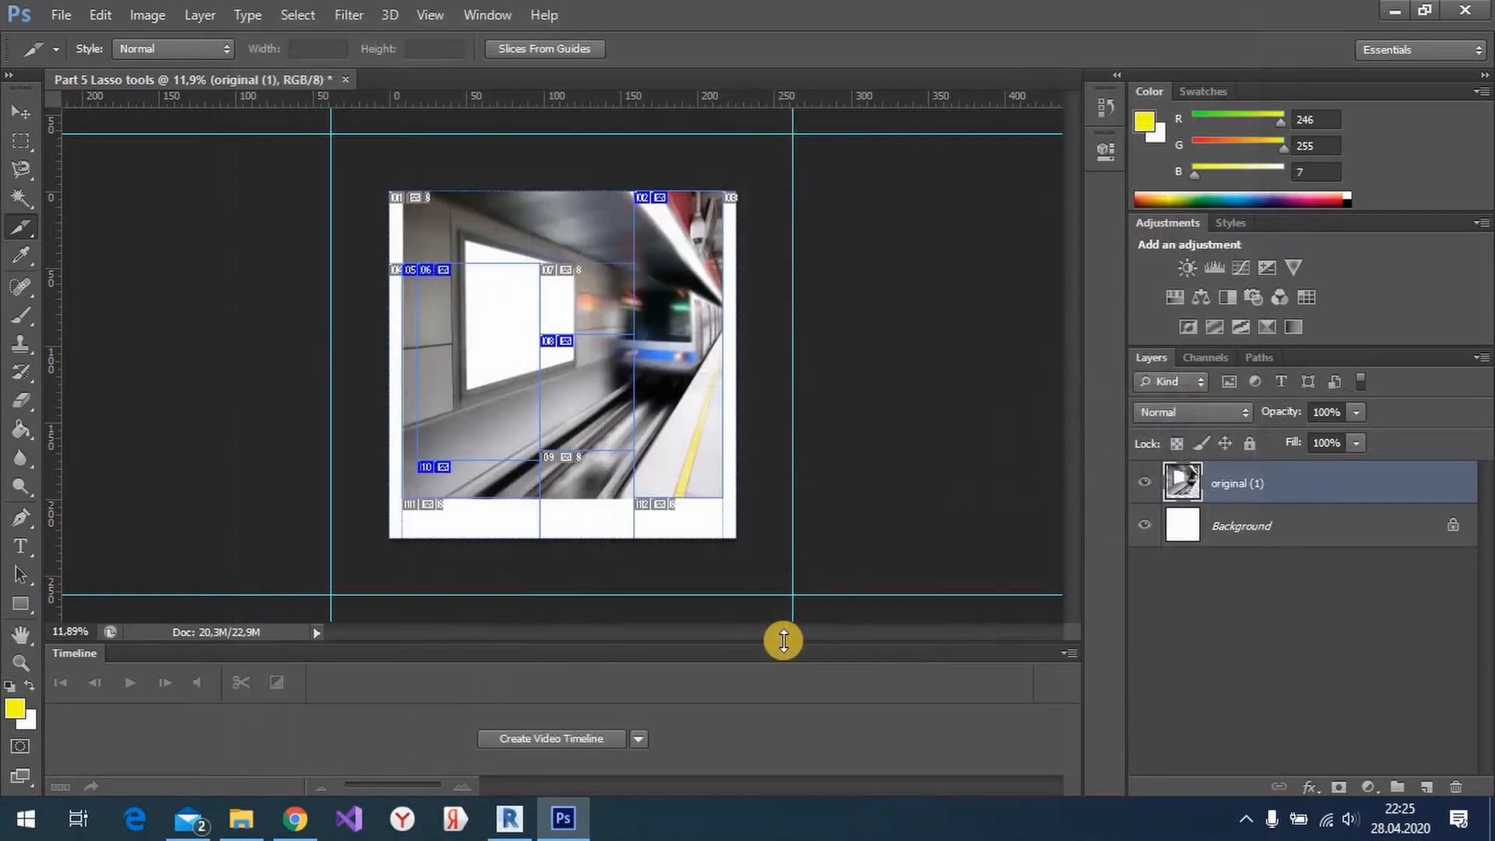
# - Switch to the desktop, inspect the exported slices in the images folder, try opening Part-5-Lasso-tools_01.gif, and close the folder
pyautogui.click(1373, 17)
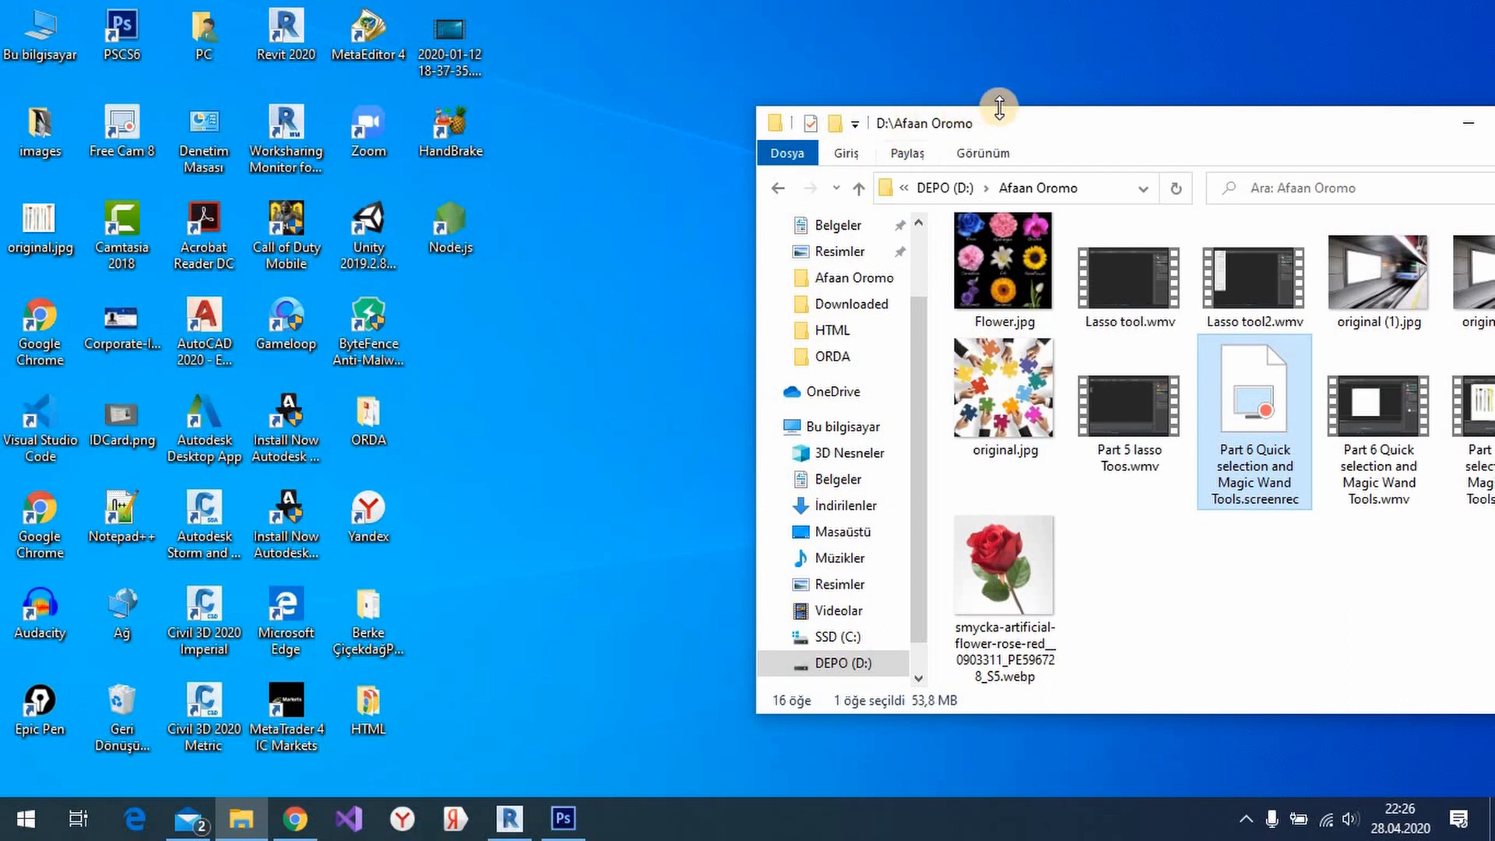
pyautogui.moveTo(1110, 148); pyautogui.dragTo(1419, 316)
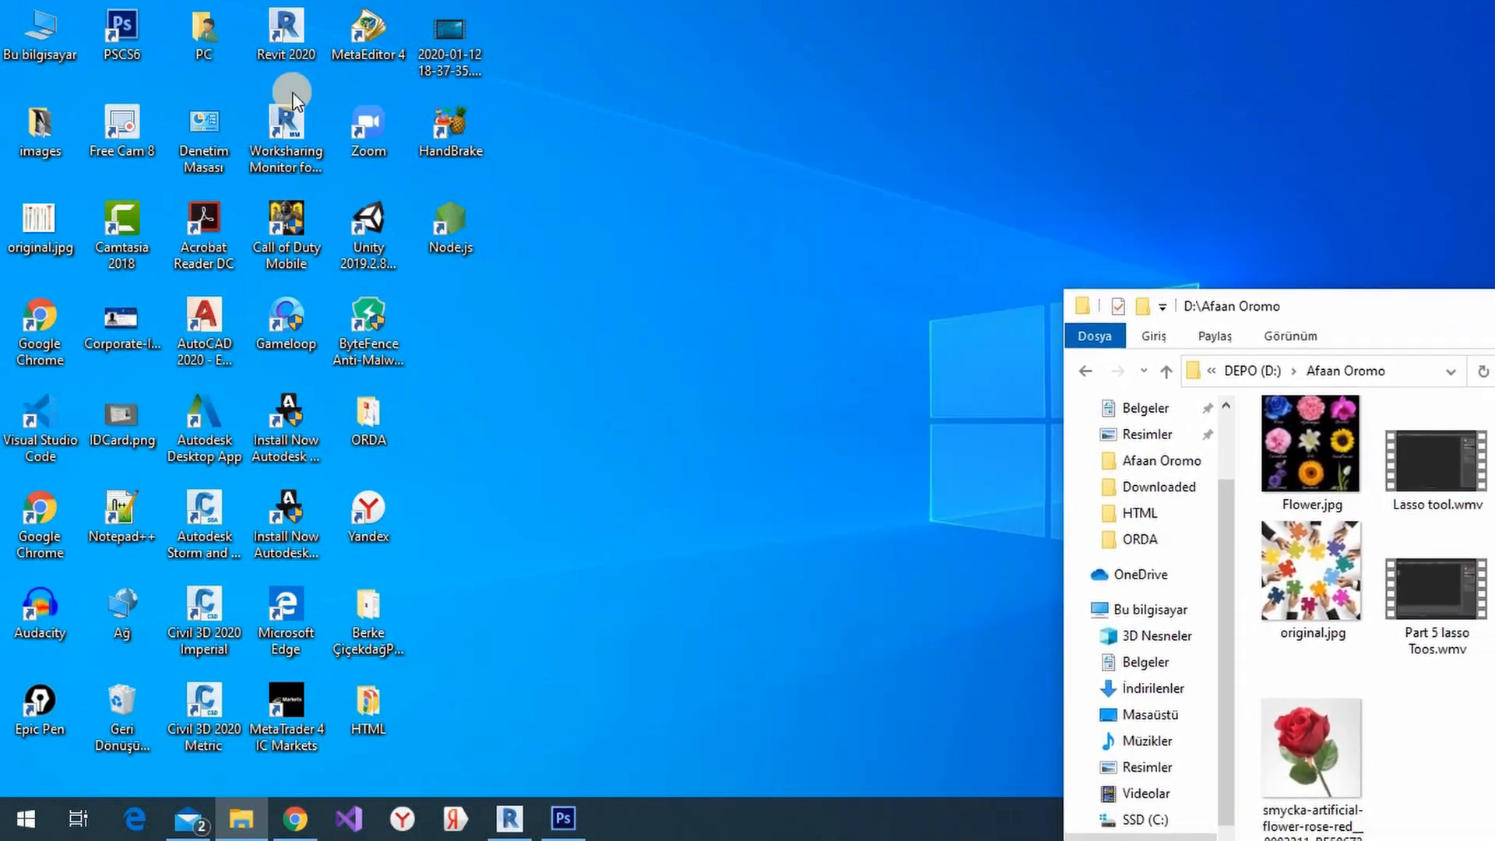
pyautogui.doubleClick(37, 130)
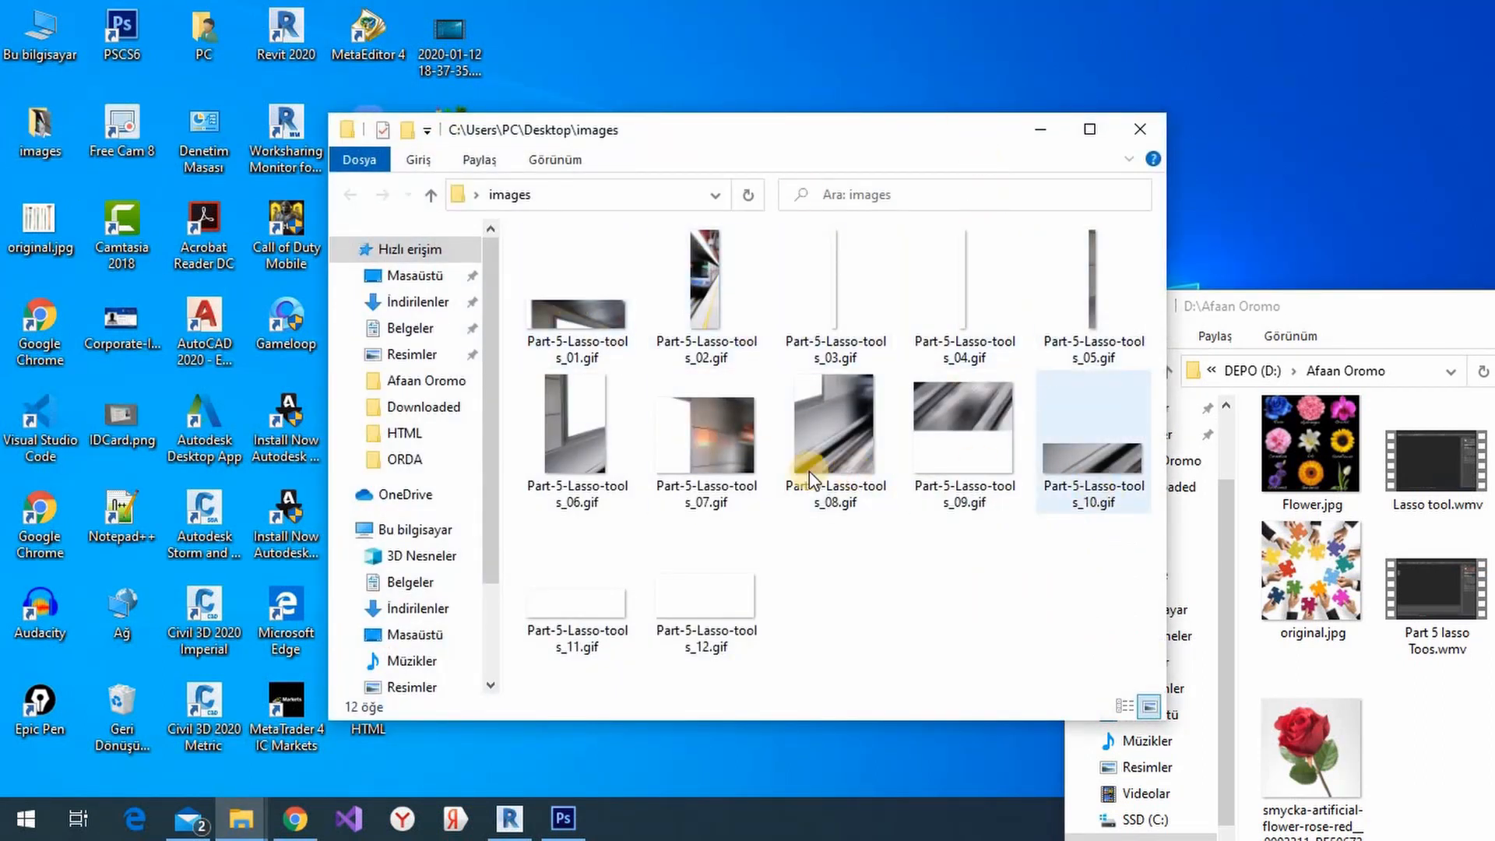
pyautogui.doubleClick(585, 311)
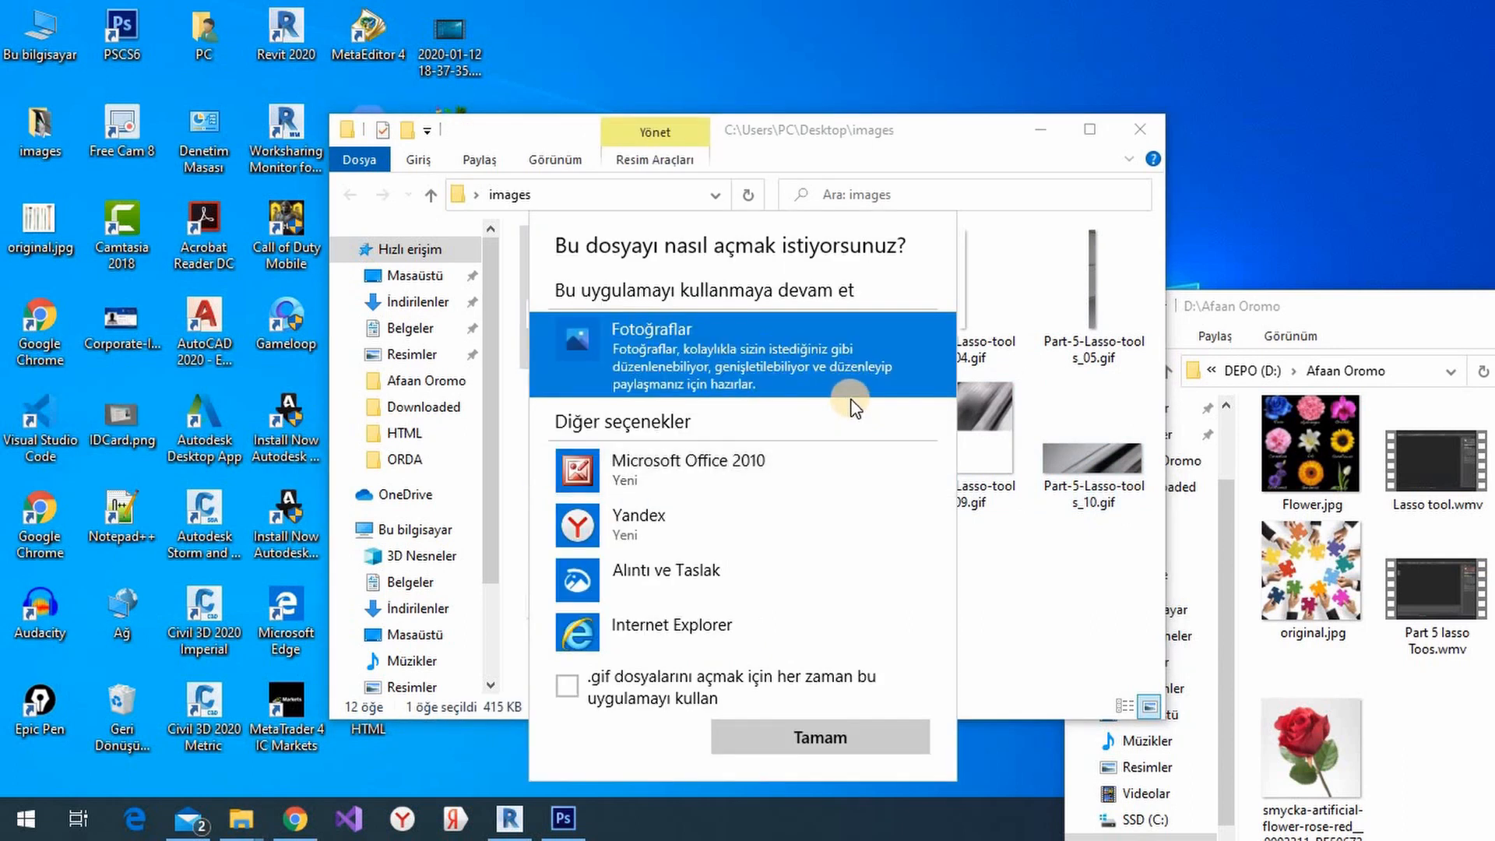
pyautogui.click(1047, 205)
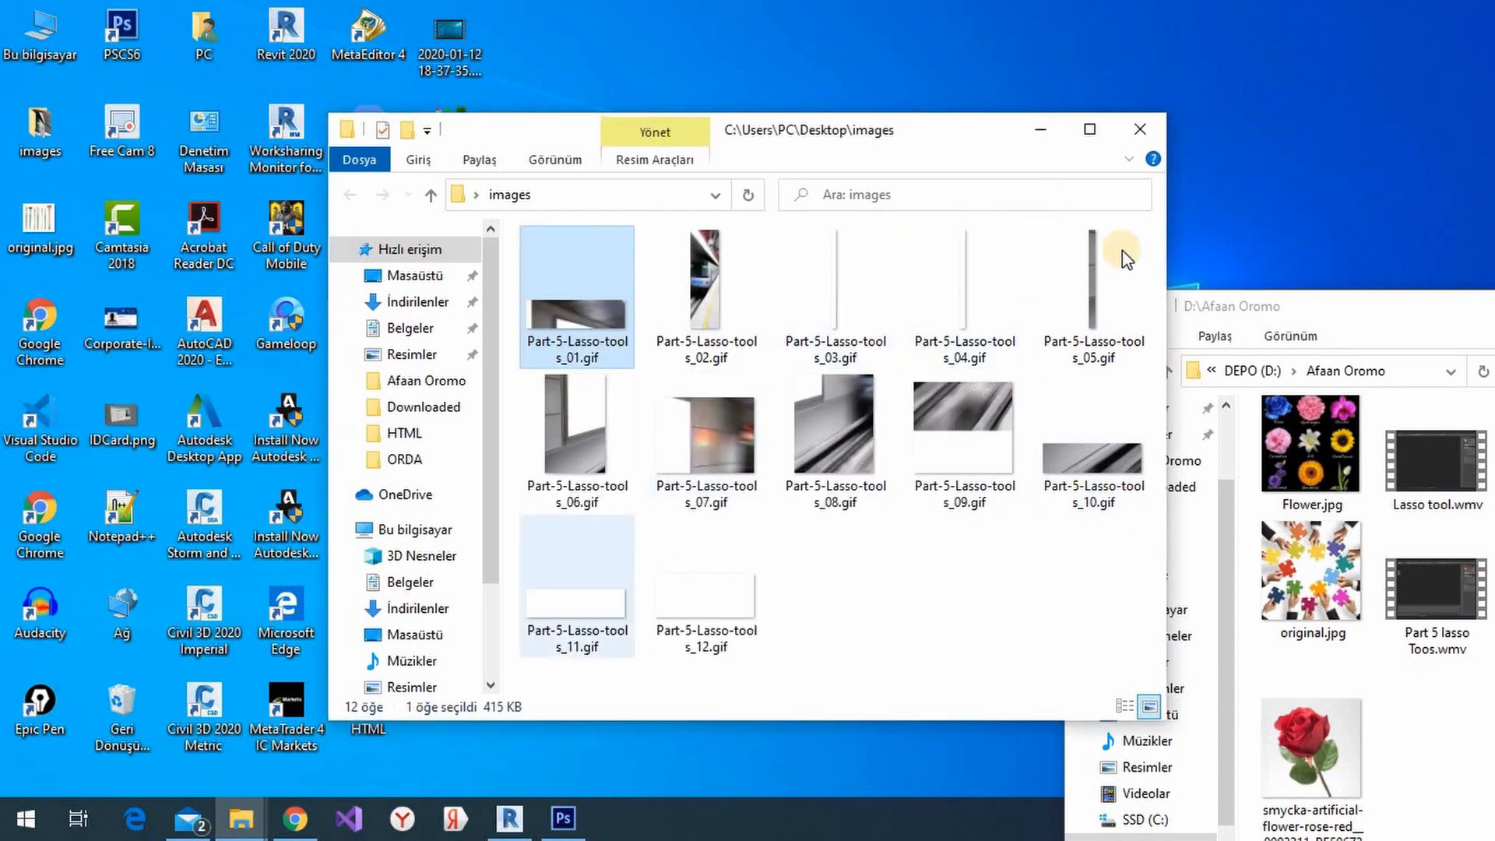
pyautogui.click(1140, 129)
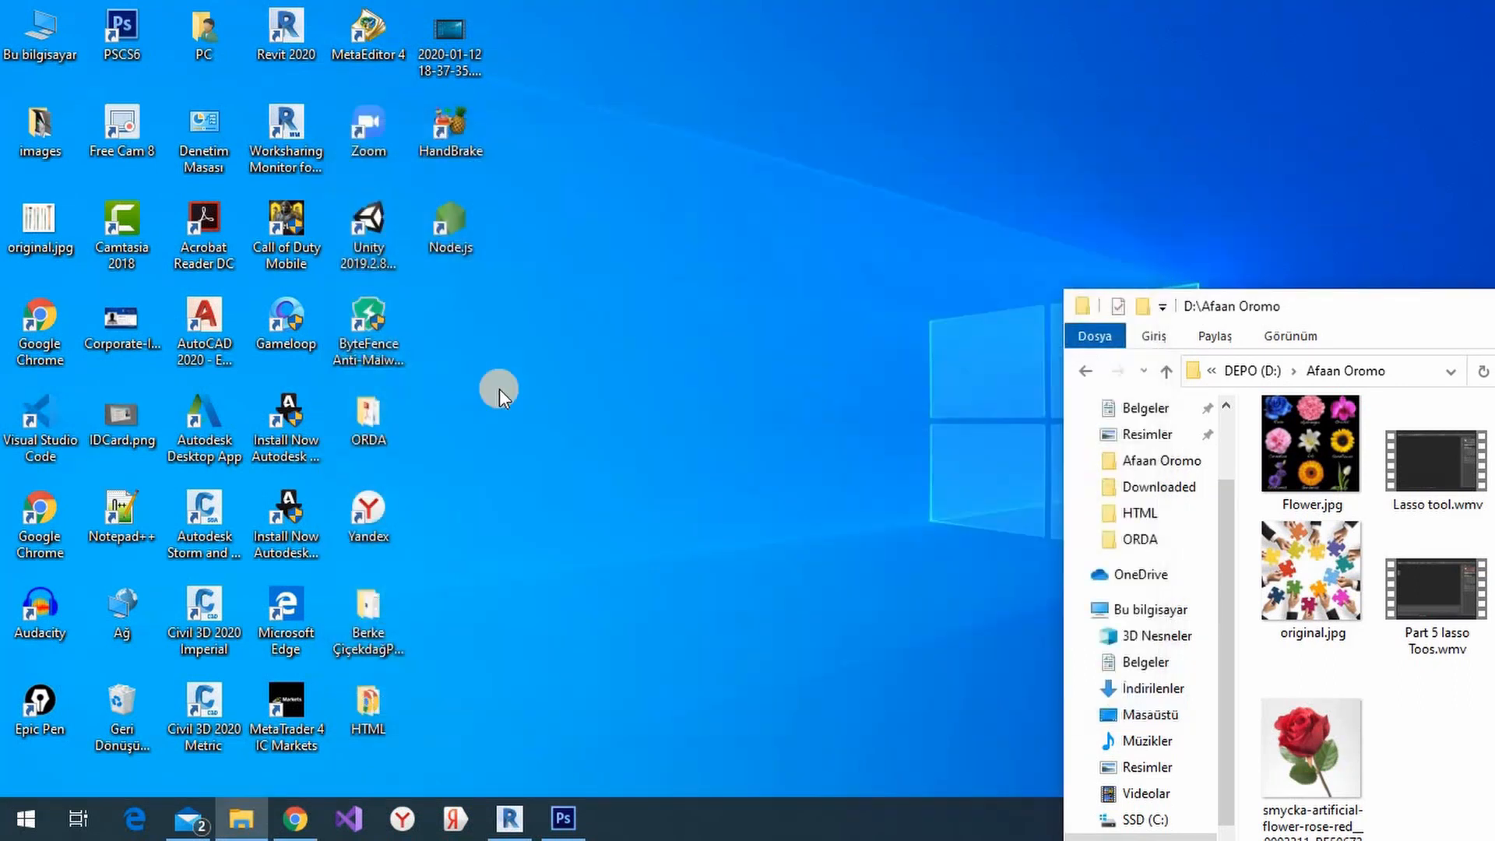